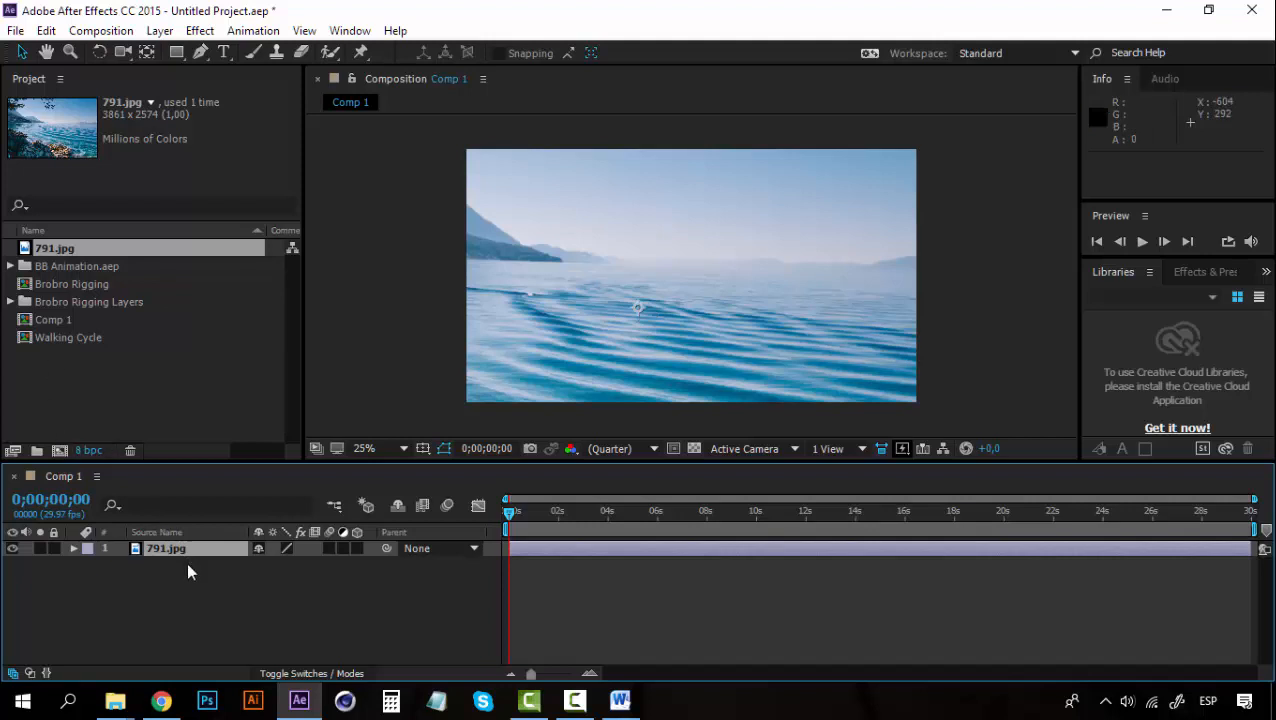
# Fit the 791.jpg layer to the composition's frame with Fit to Comp.
pyautogui.rightClick(687, 261)
pyautogui.moveTo(782, 170)
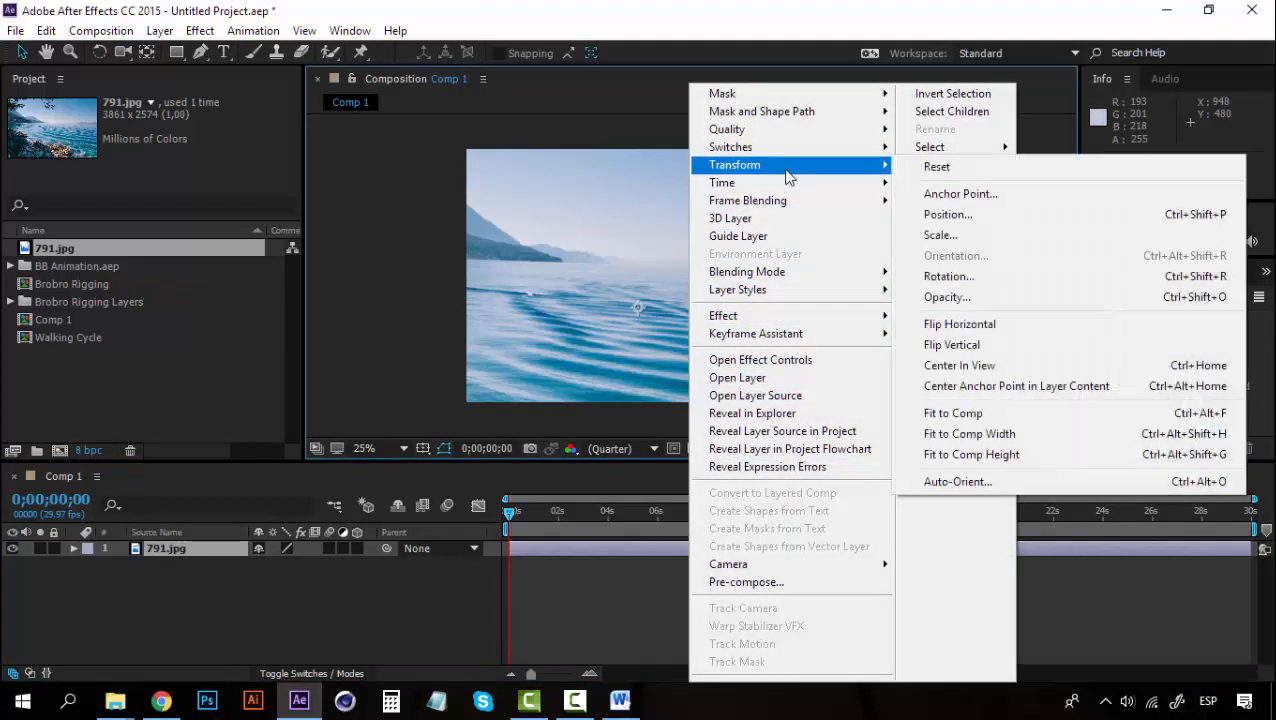
pyautogui.click(1000, 415)
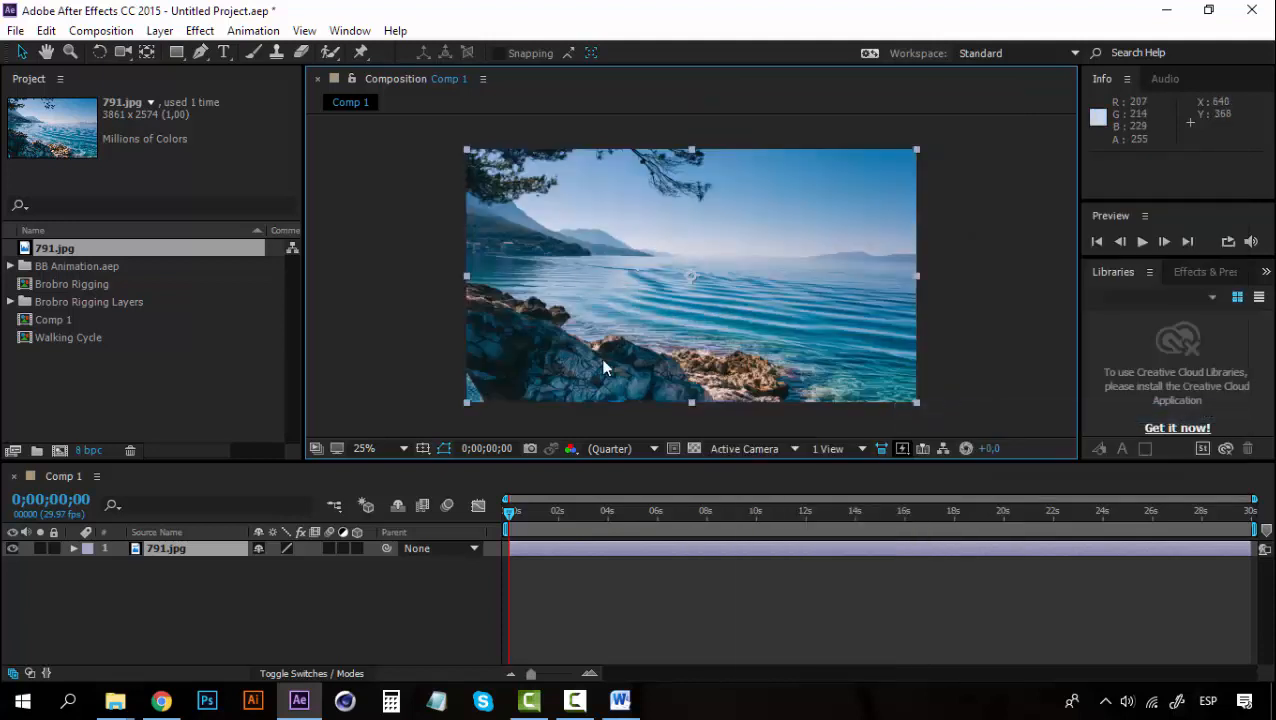
# Draw a rectangular mask around the central part of the 791.jpg layer.
pyautogui.click(174, 549)
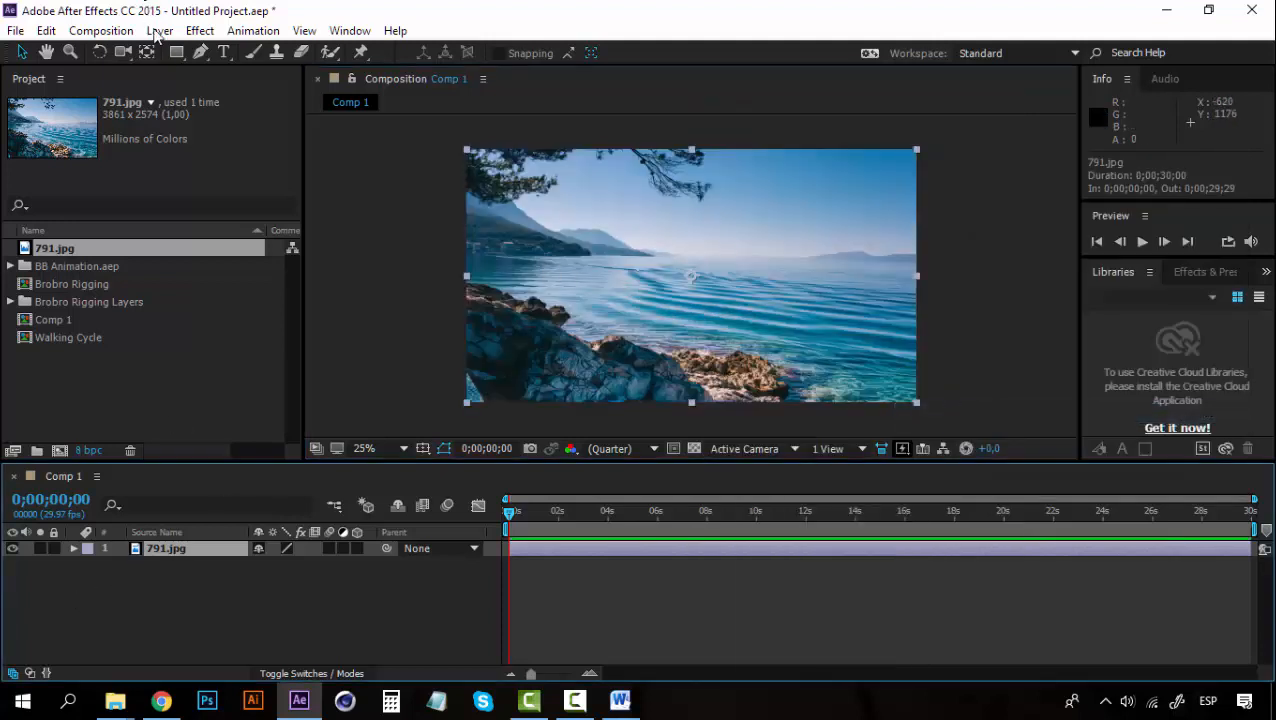
pyautogui.moveTo(176, 52); pyautogui.dragTo(245, 48)
pyautogui.moveTo(572, 219); pyautogui.dragTo(825, 338)
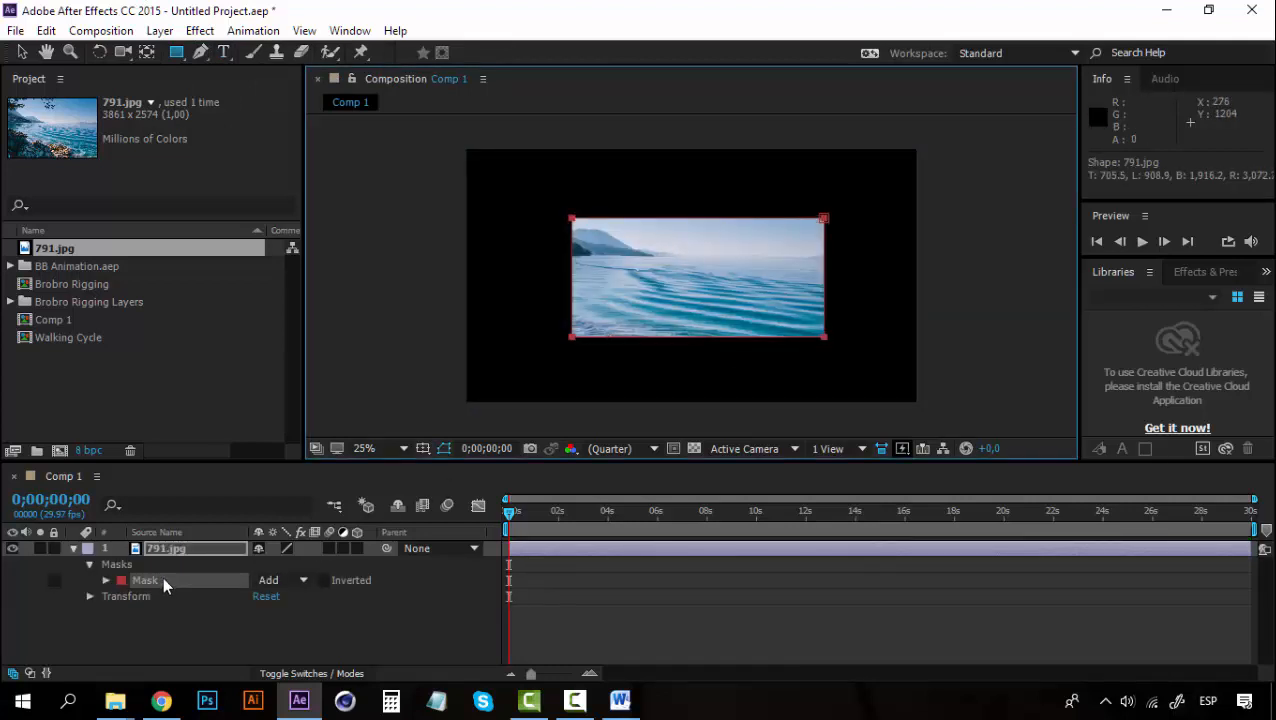
pyautogui.click(161, 550)
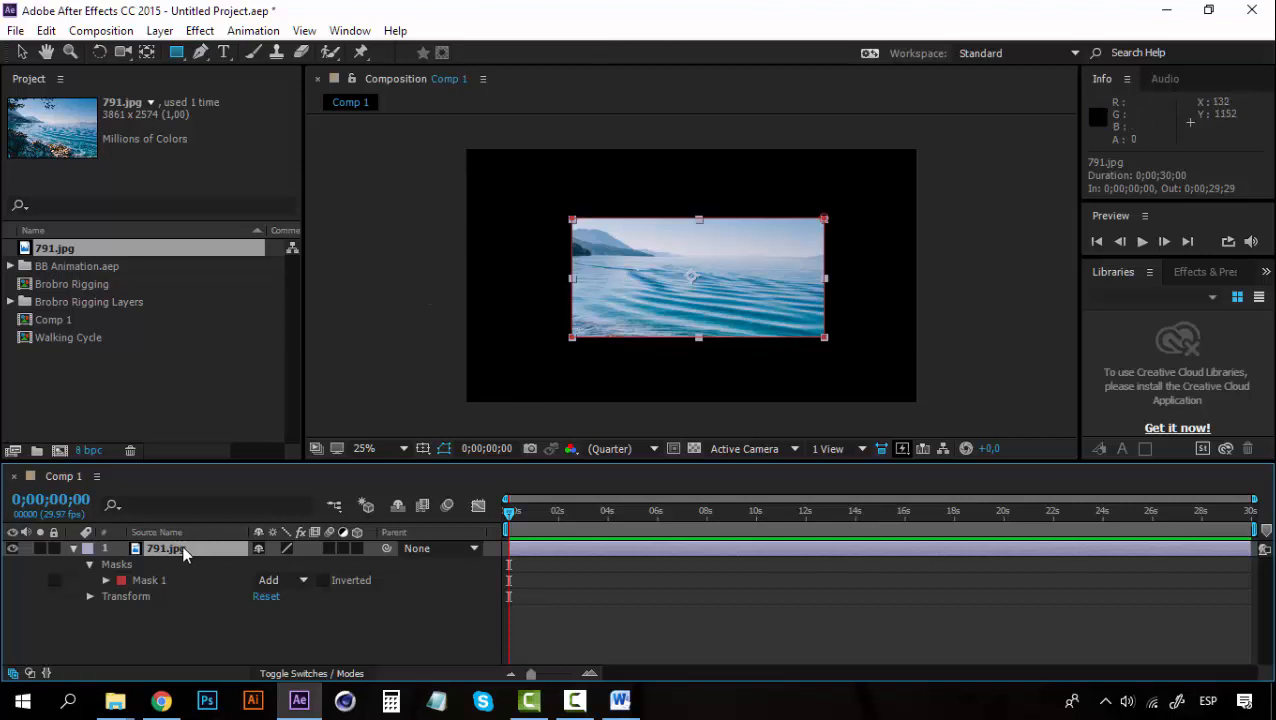
# Delete the rectangular mask from the 791.jpg layer and collapse the layer's properties.
pyautogui.click(154, 580)
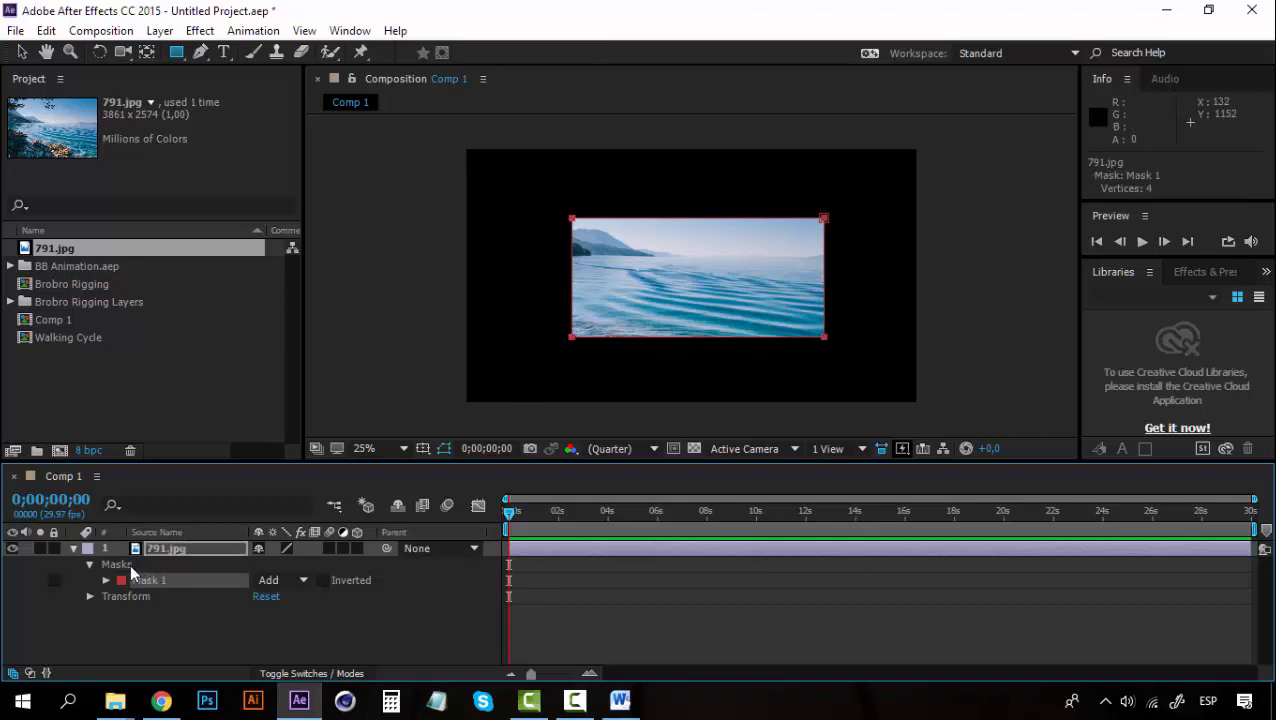
pyautogui.press('Delete')
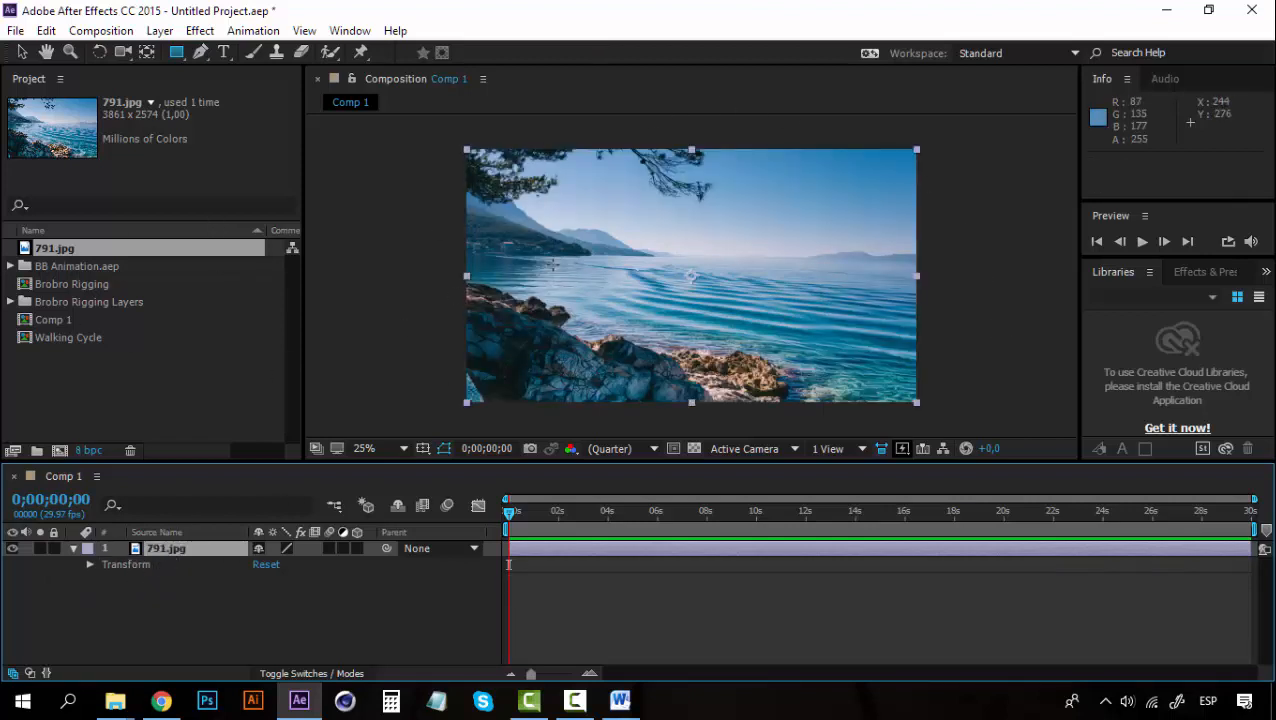
pyautogui.click(154, 534)
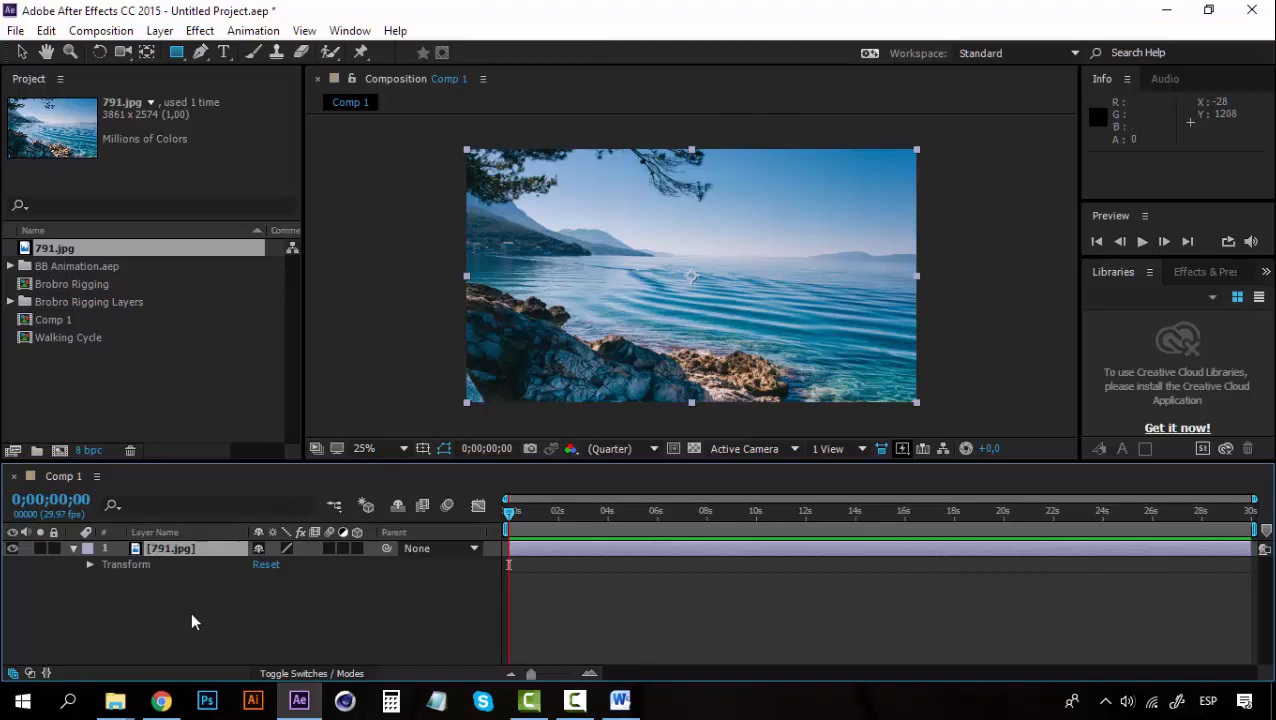
pyautogui.click(73, 549)
# Add a new shape layer above 791.jpg and draw a large red star on it with the Star tool.
pyautogui.click(159, 30)
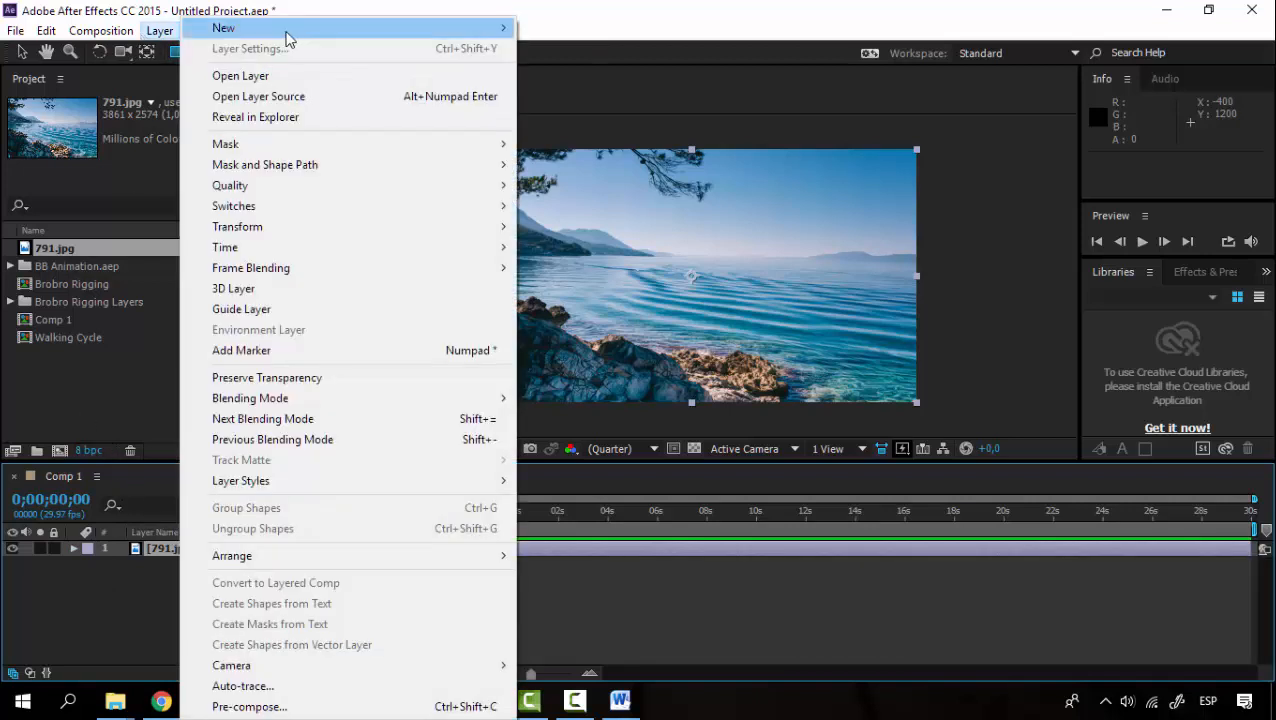
pyautogui.moveTo(296, 37)
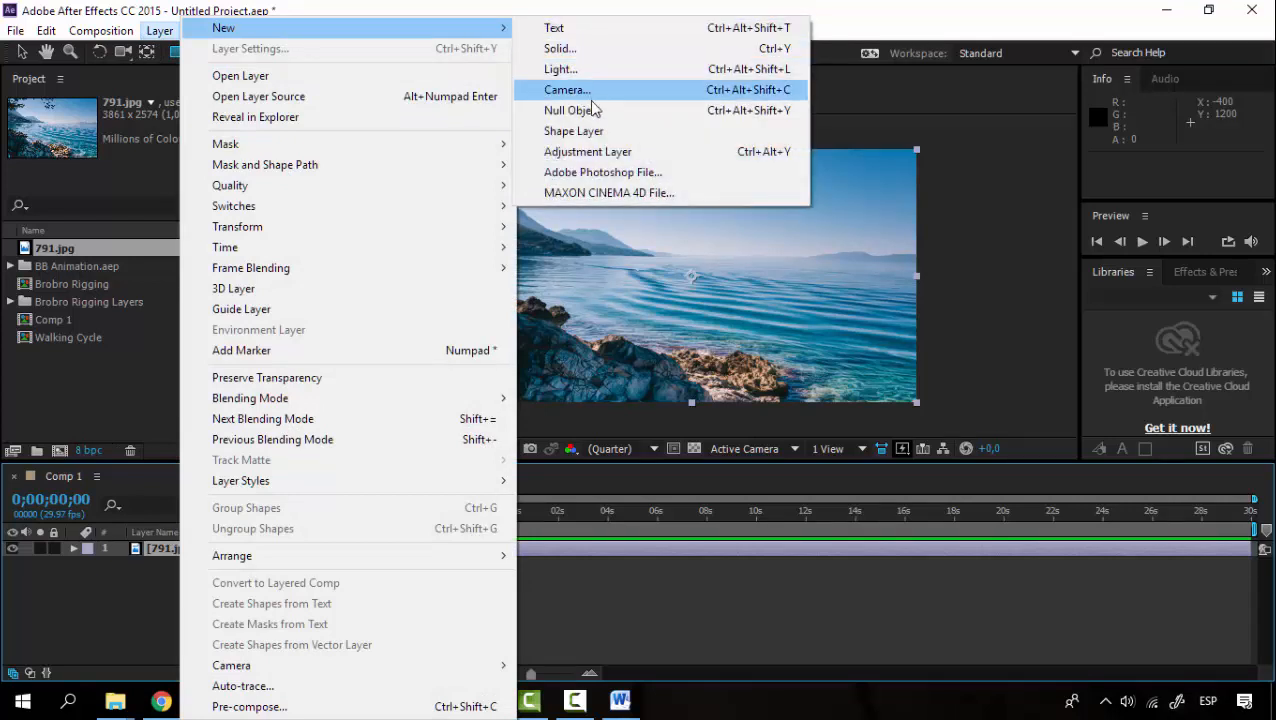
pyautogui.click(592, 140)
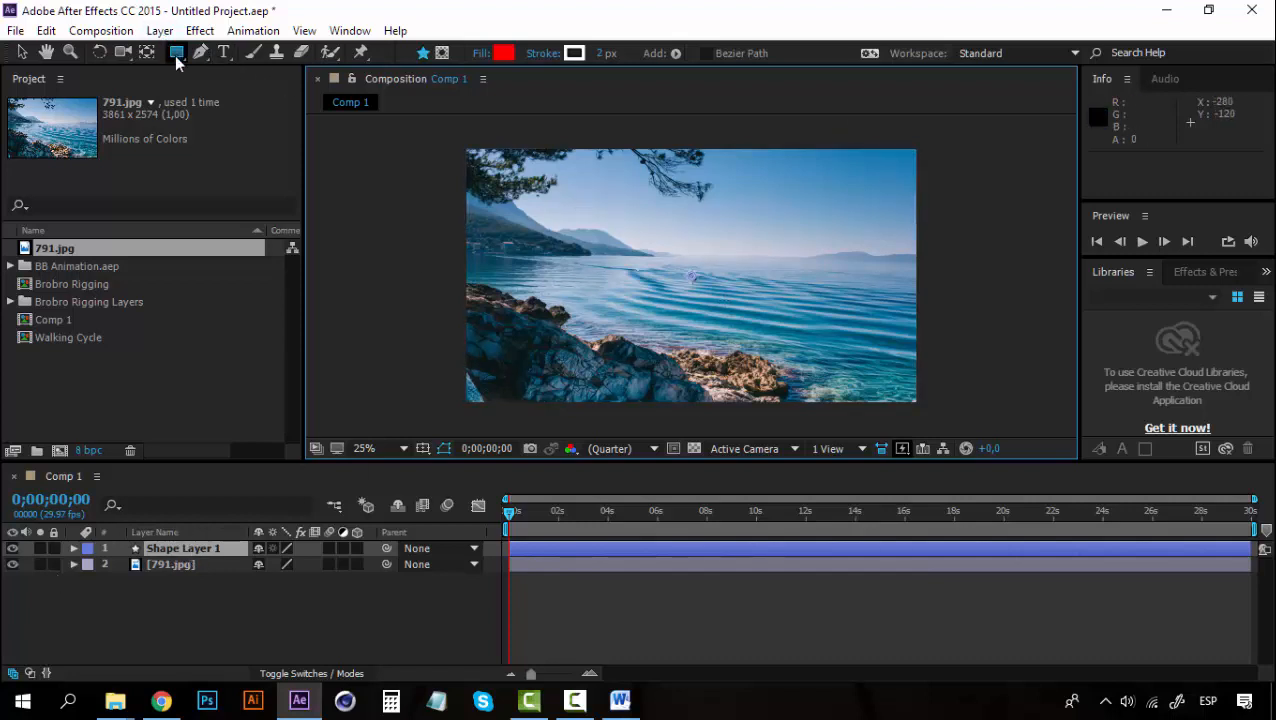
pyautogui.moveTo(176, 55); pyautogui.dragTo(271, 135)
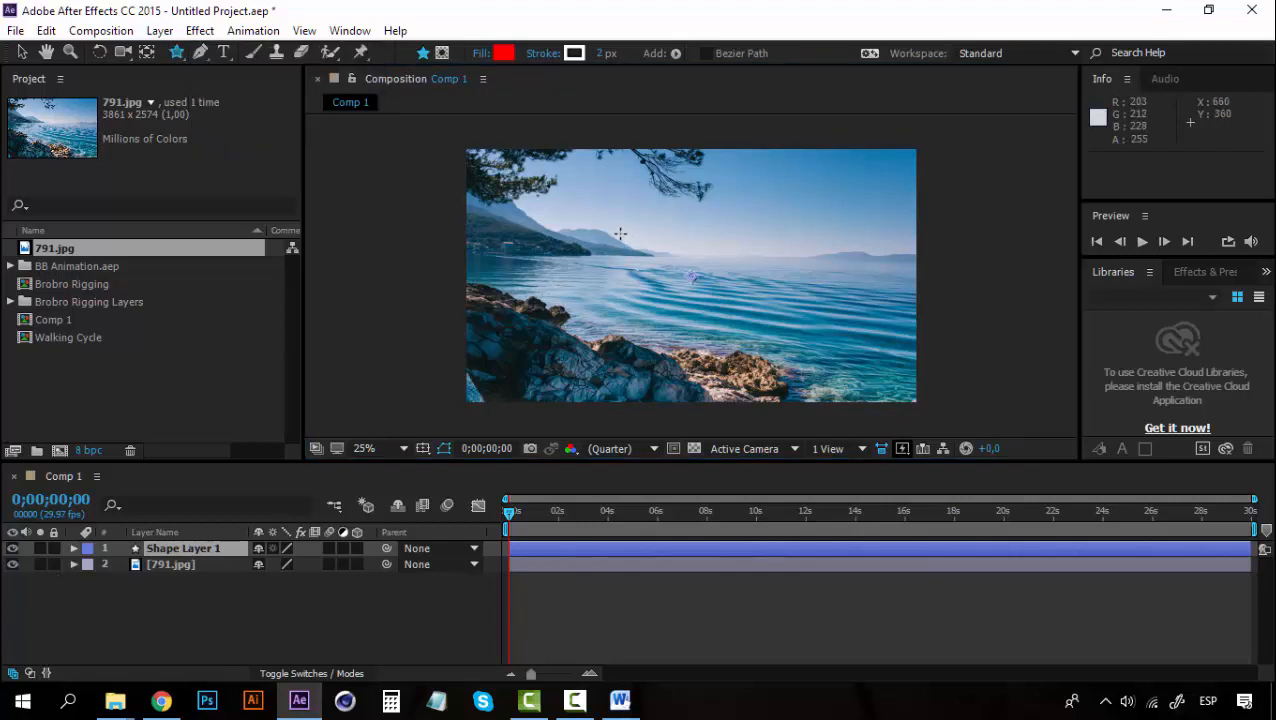
pyautogui.moveTo(620, 234); pyautogui.dragTo(696, 272)
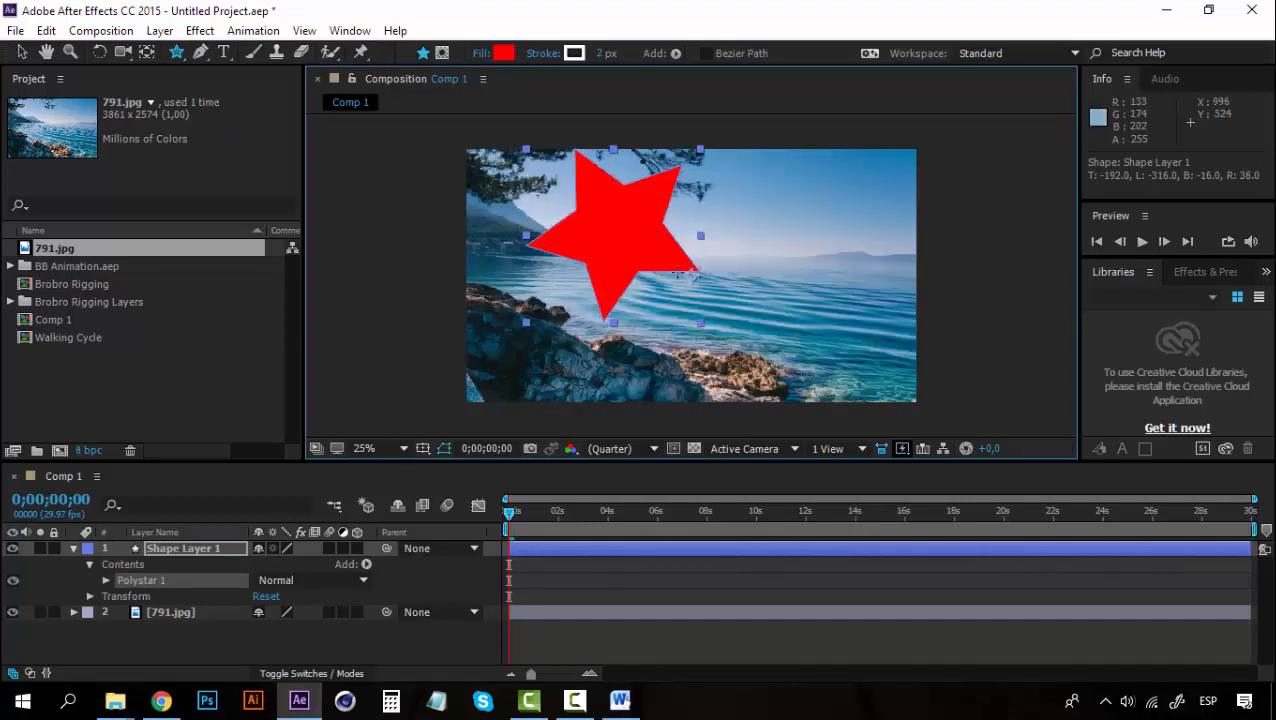
# Move the star to the middle of the image and collapse the shape layer's properties.
pyautogui.click(20, 57)
pyautogui.moveTo(649, 208); pyautogui.dragTo(705, 255)
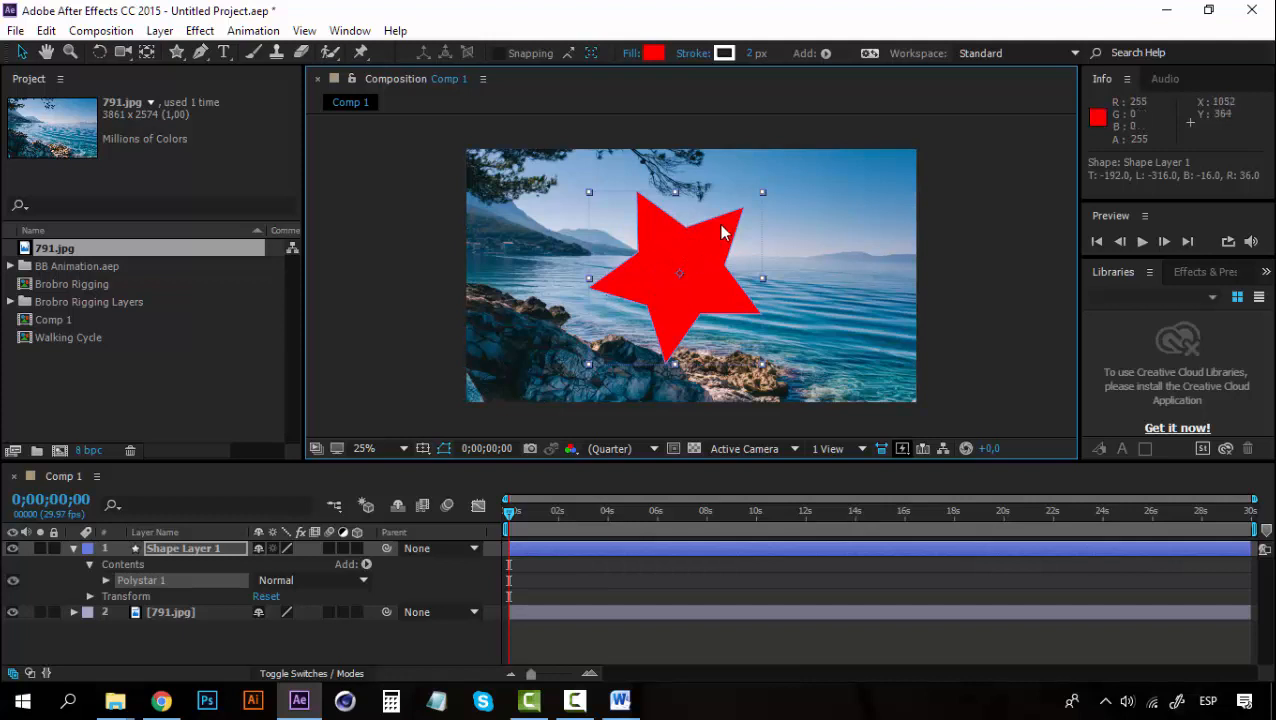
pyautogui.click(73, 548)
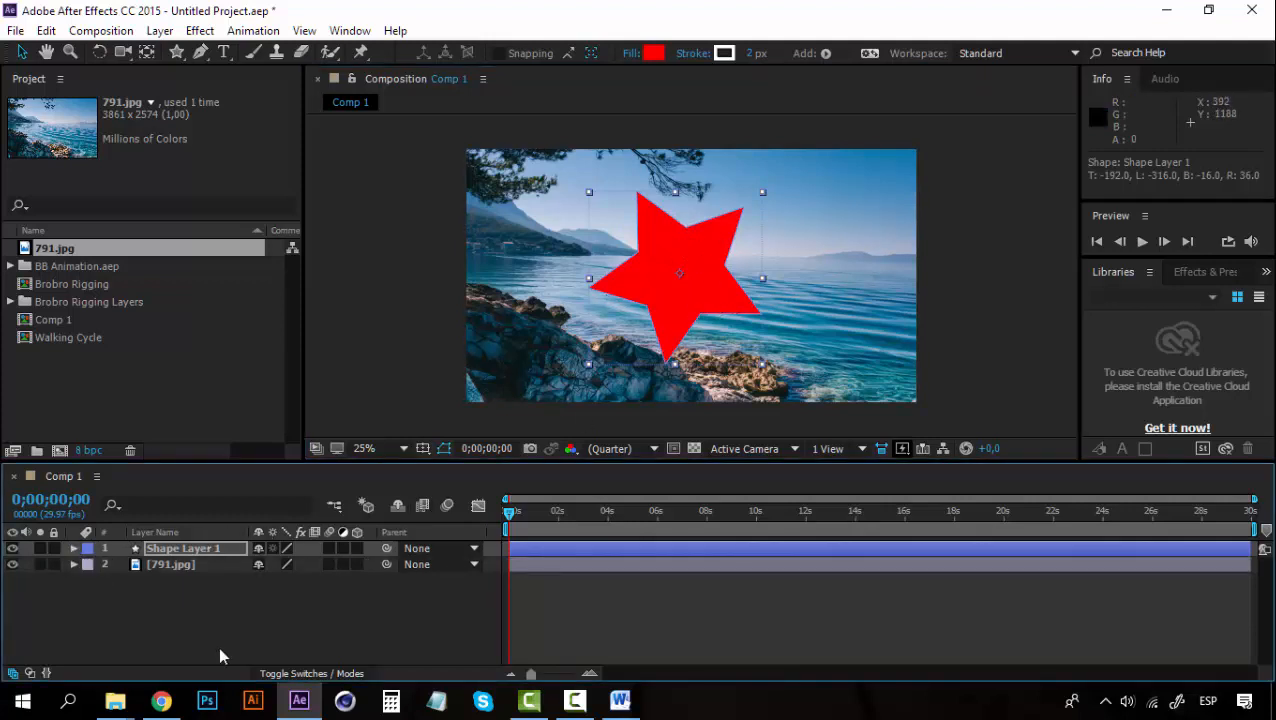
# Display the track matte options in the timeline and set 791.jpg to Alpha Matte "Shape Layer 1".
pyautogui.click(314, 676)
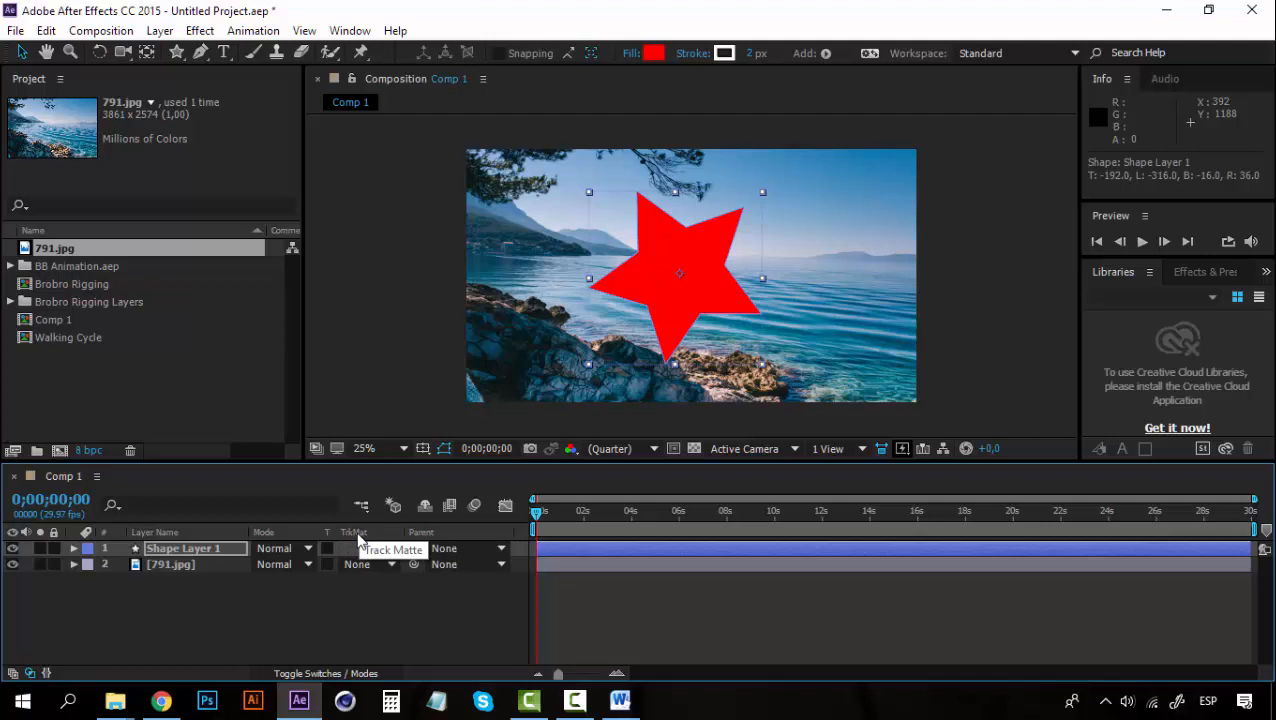
pyautogui.click(210, 548)
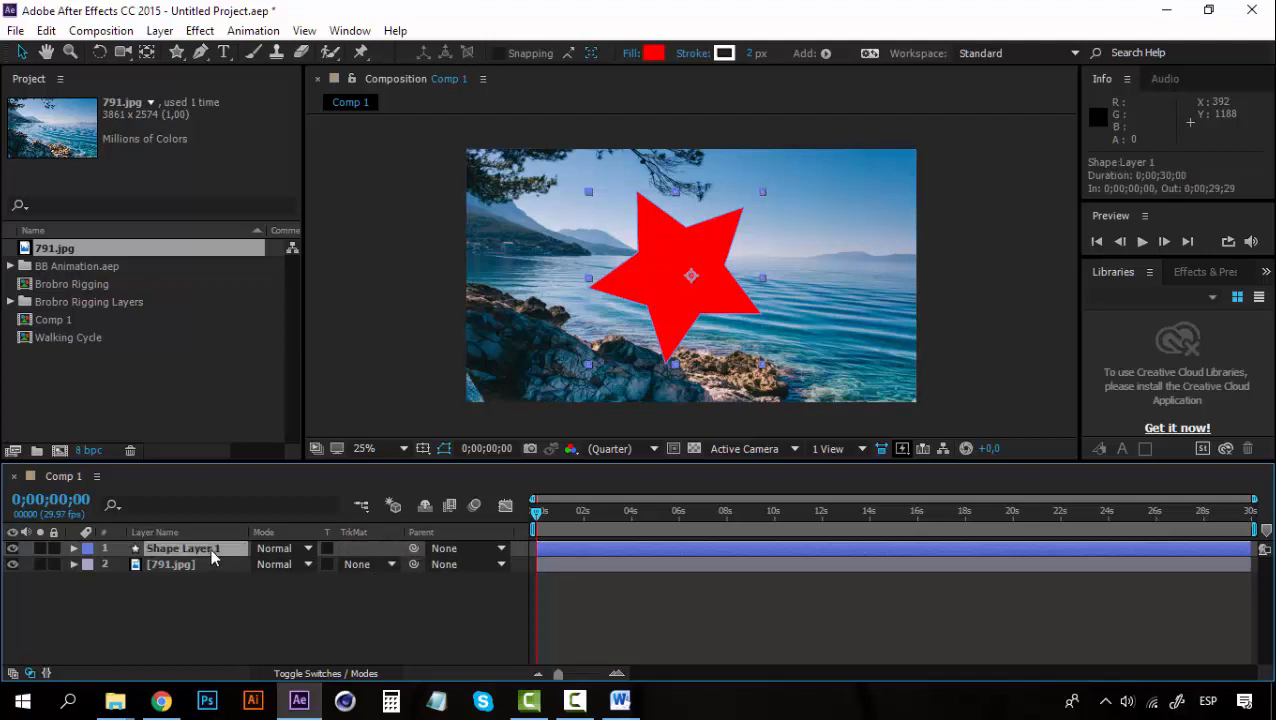
pyautogui.click(374, 550)
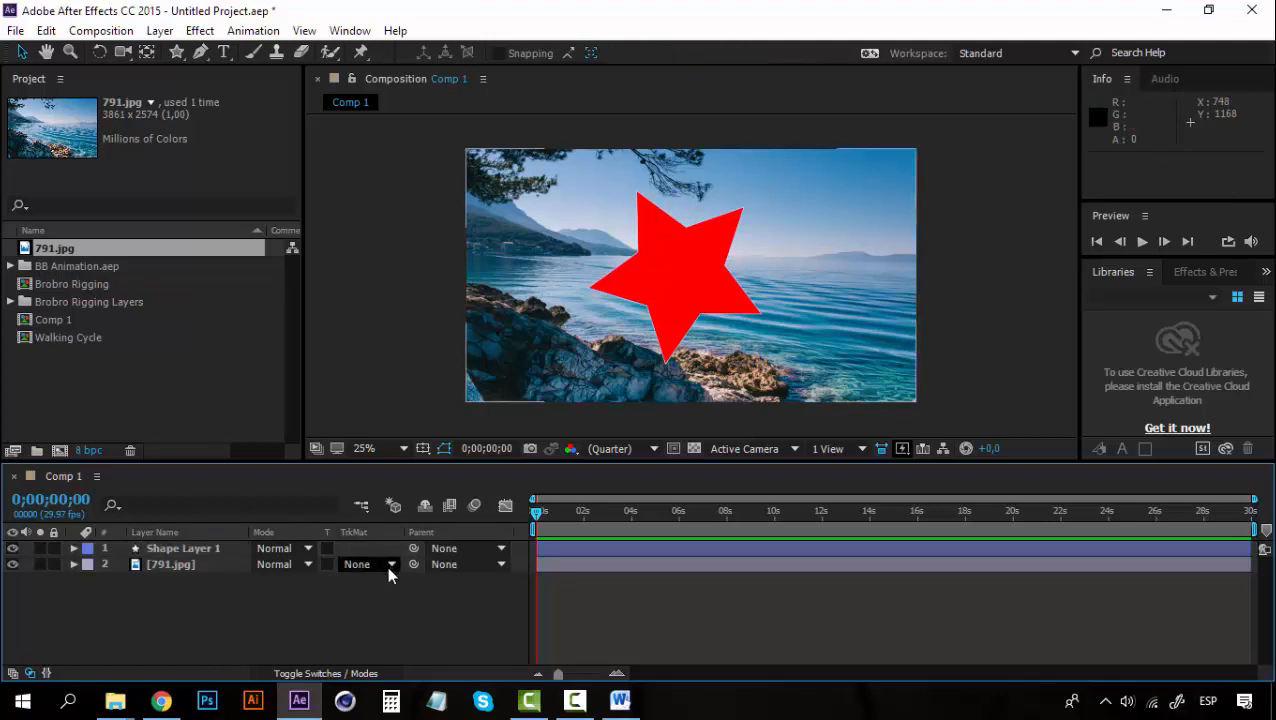
pyautogui.click(195, 549)
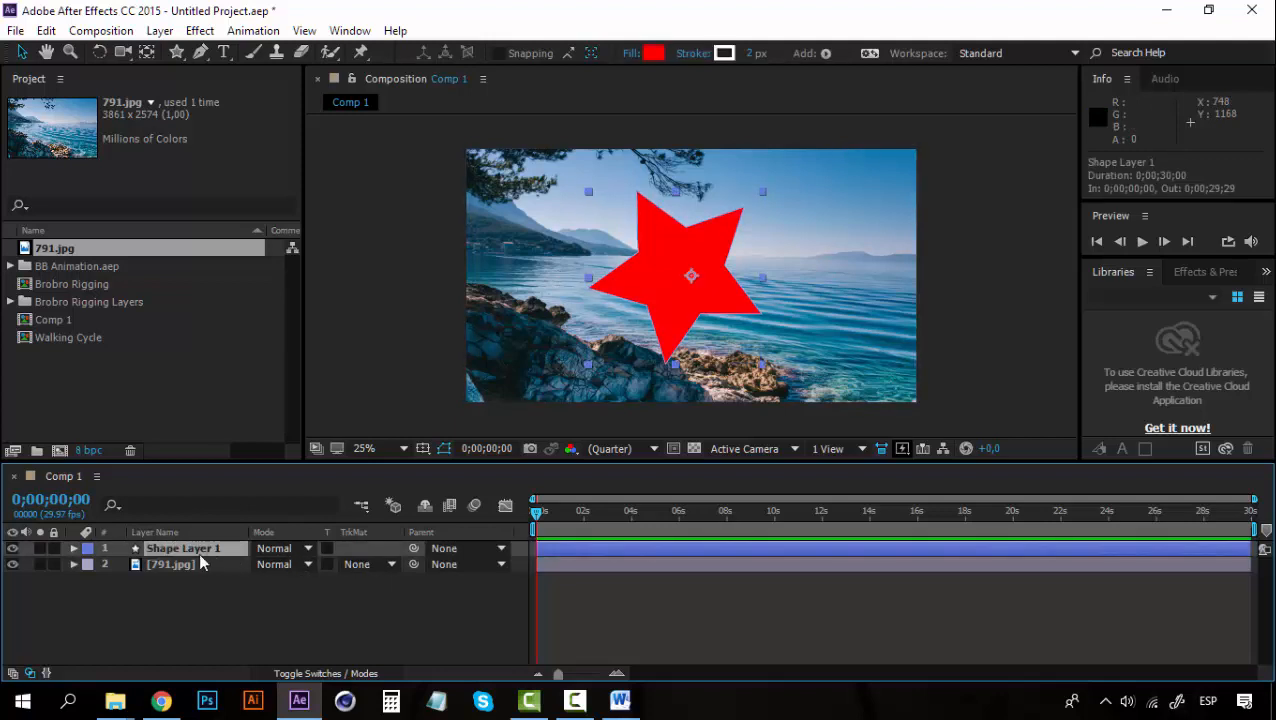
pyautogui.click(175, 565)
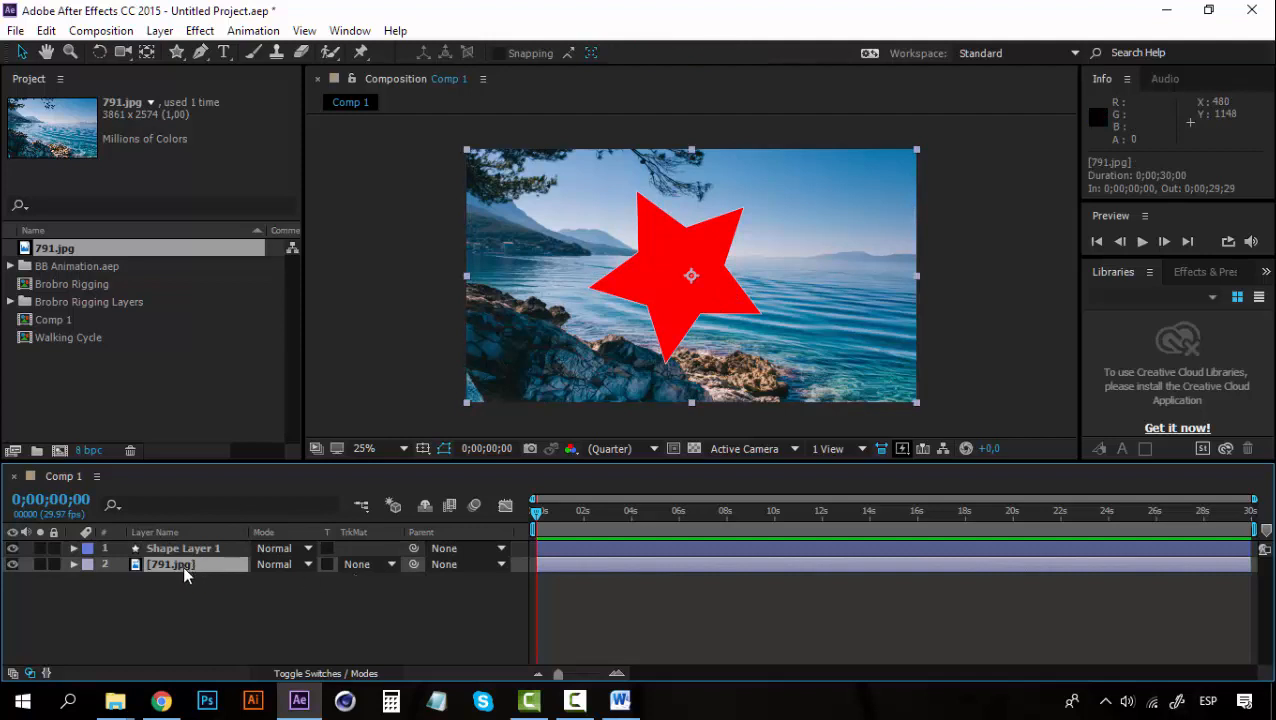
pyautogui.click(387, 564)
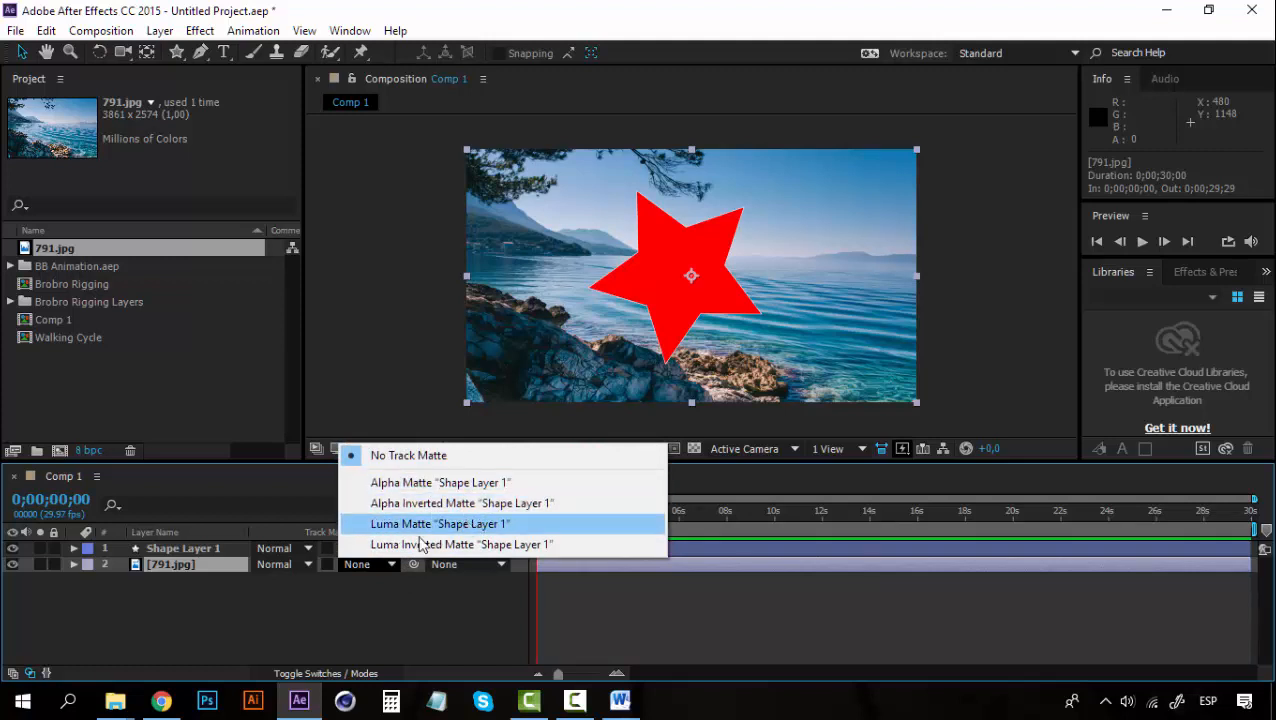
pyautogui.click(436, 483)
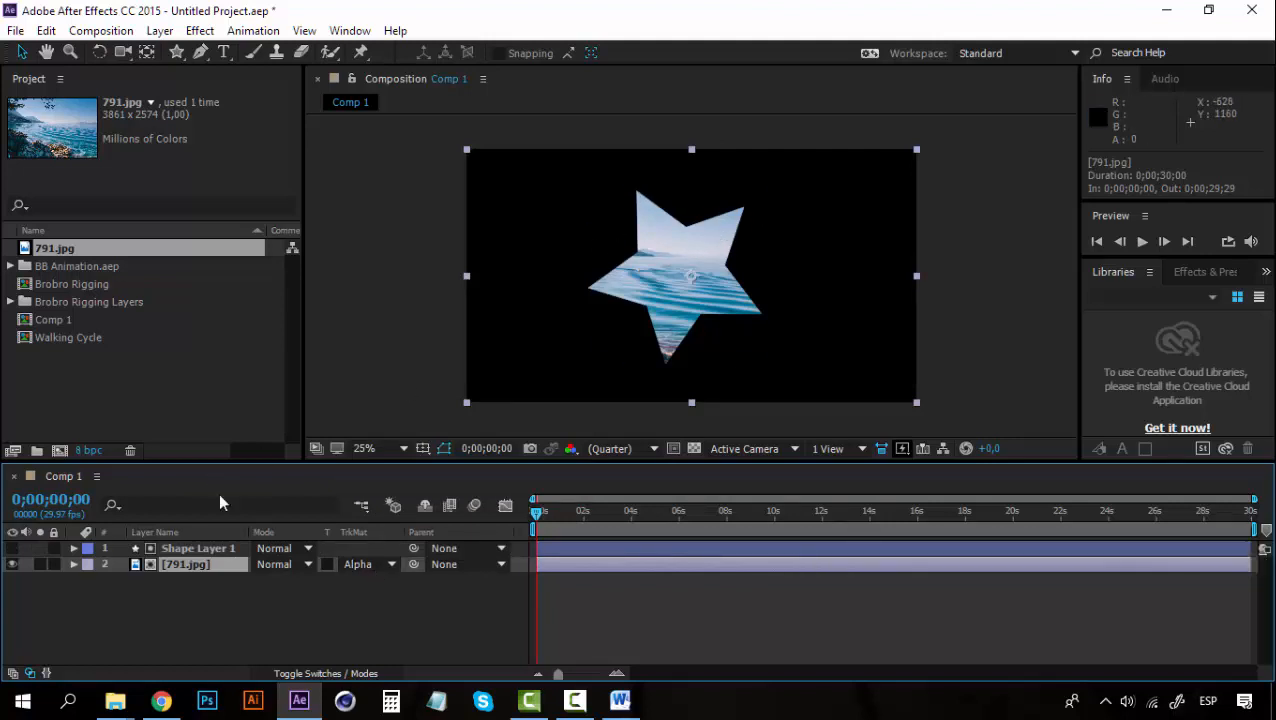
pyautogui.click(200, 548)
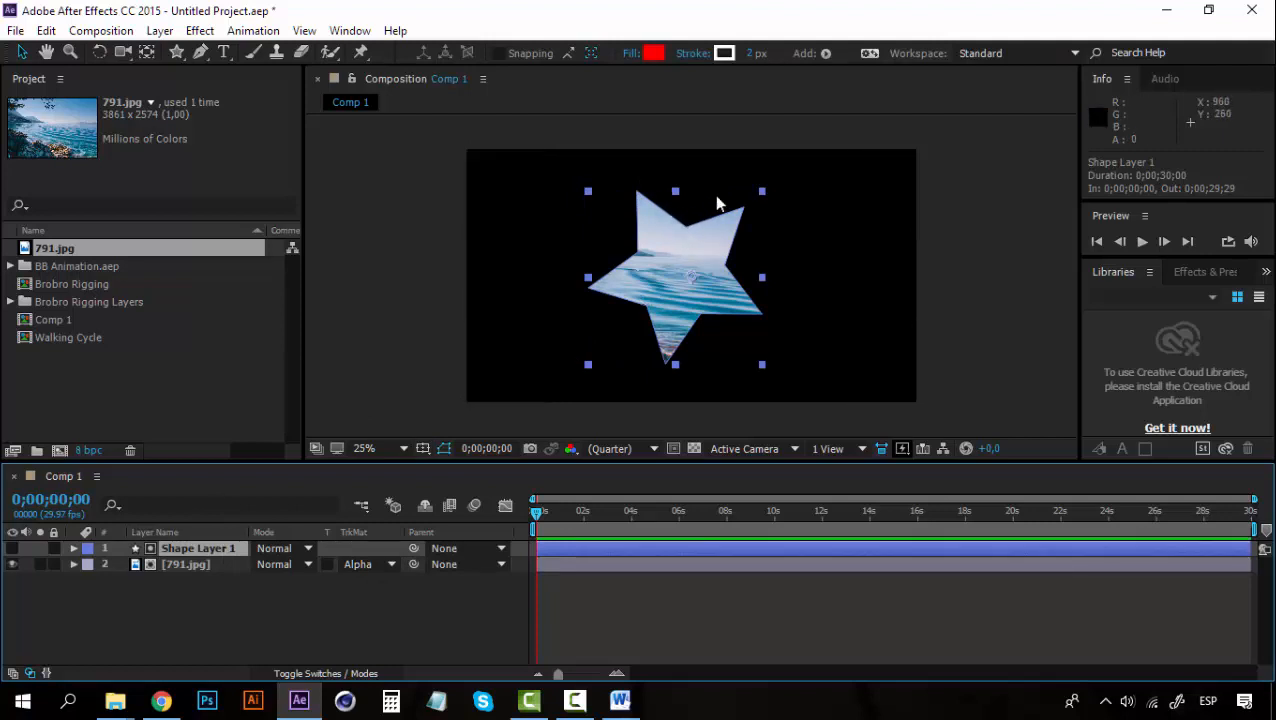
pyautogui.click(380, 566)
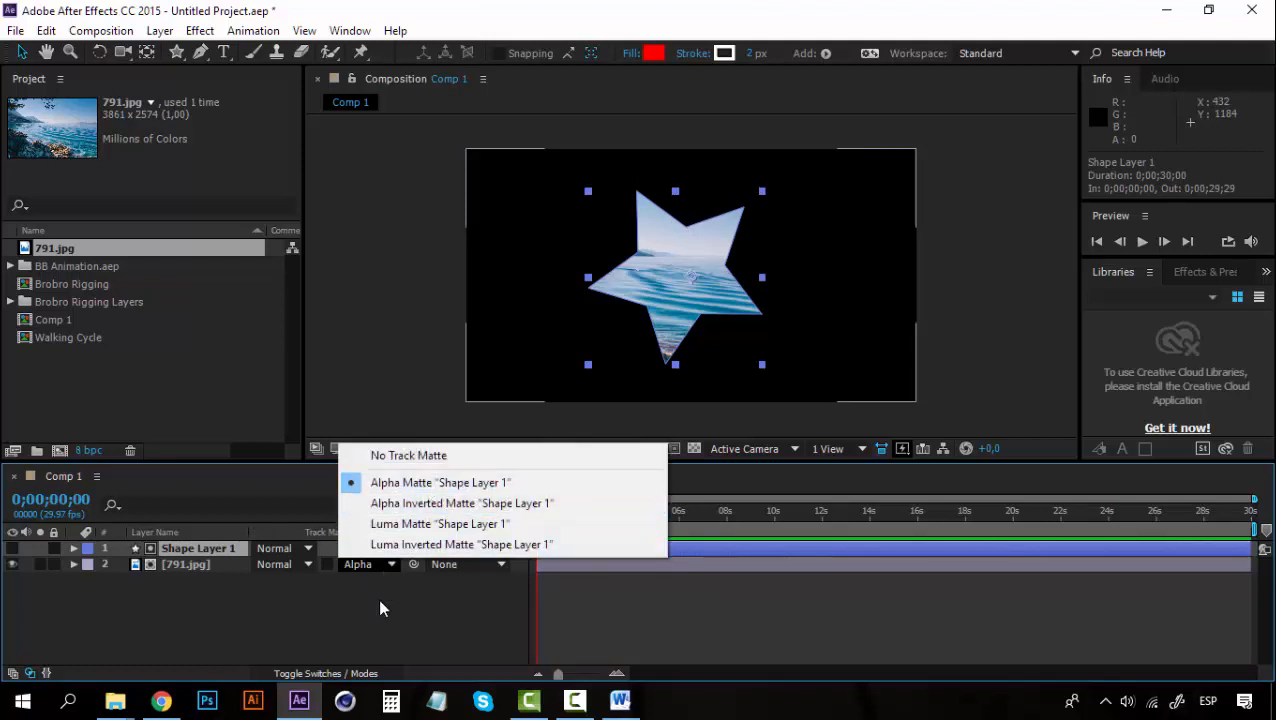
pyautogui.click(379, 602)
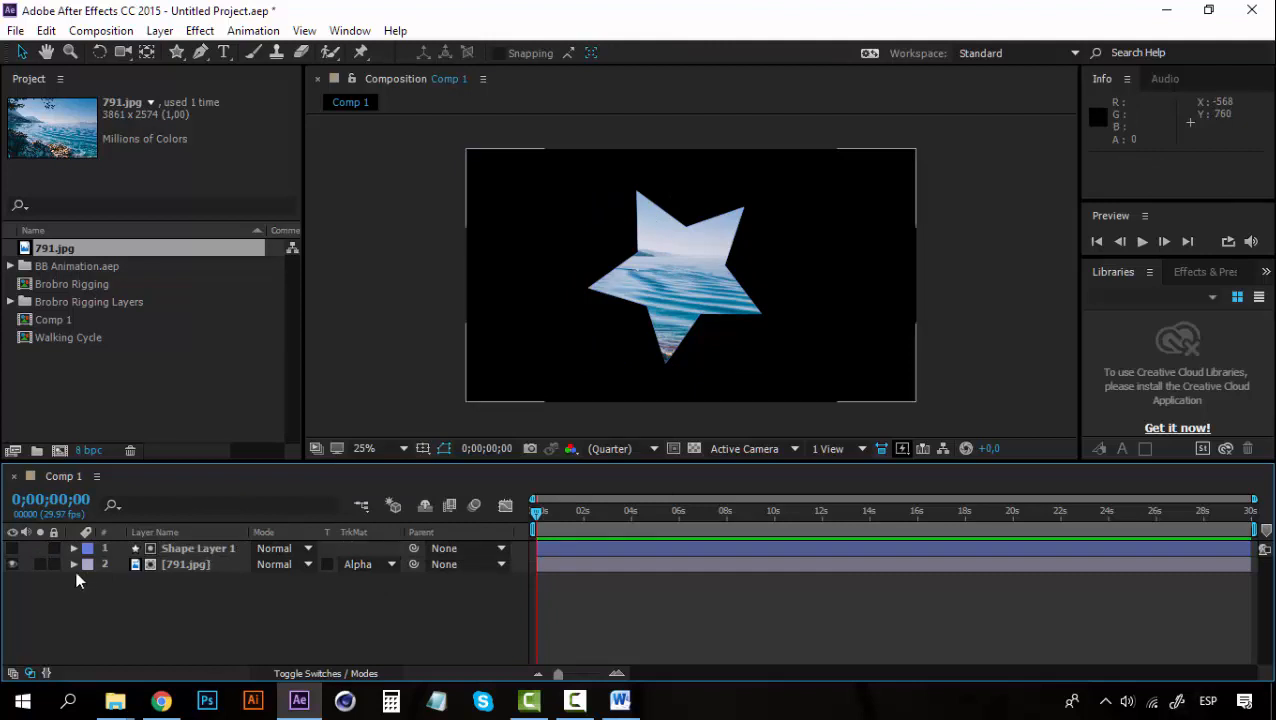
# Show the star layer with 791.jpg hidden, and set the 791.jpg layer to No Track Matte.
pyautogui.click(11, 549)
pyautogui.click(11, 549)
pyautogui.click(173, 547)
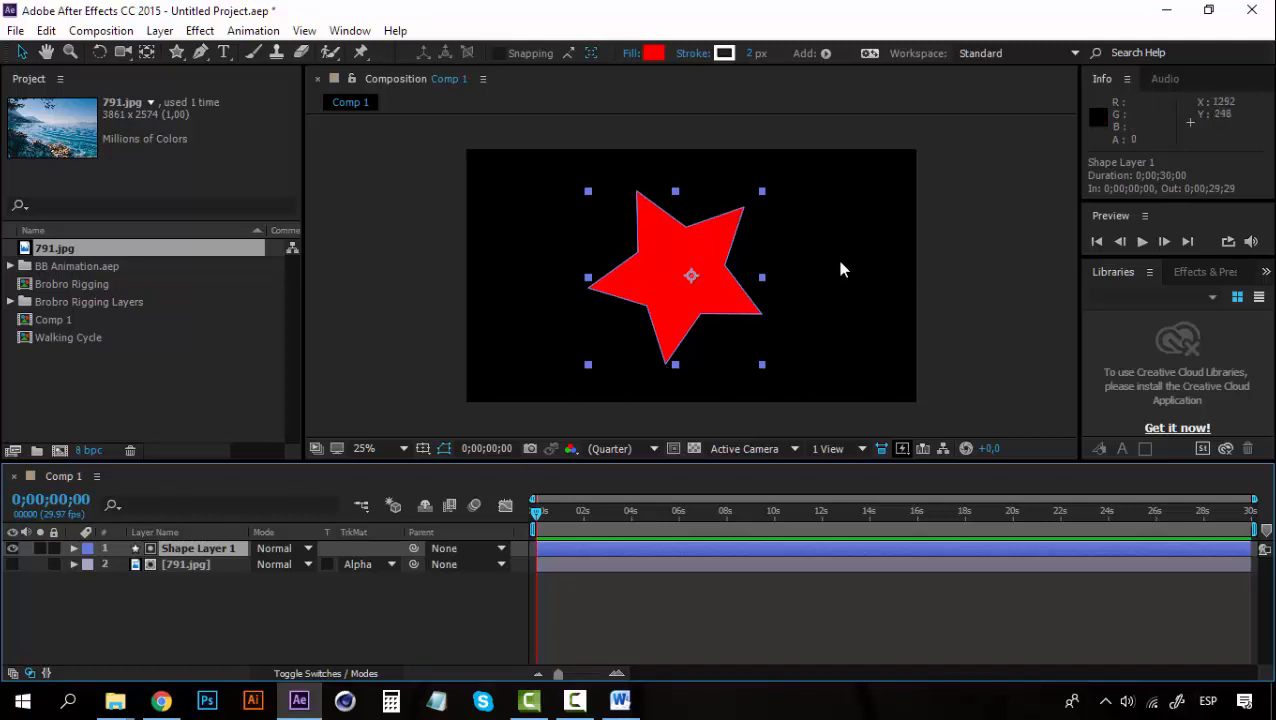
pyautogui.click(379, 564)
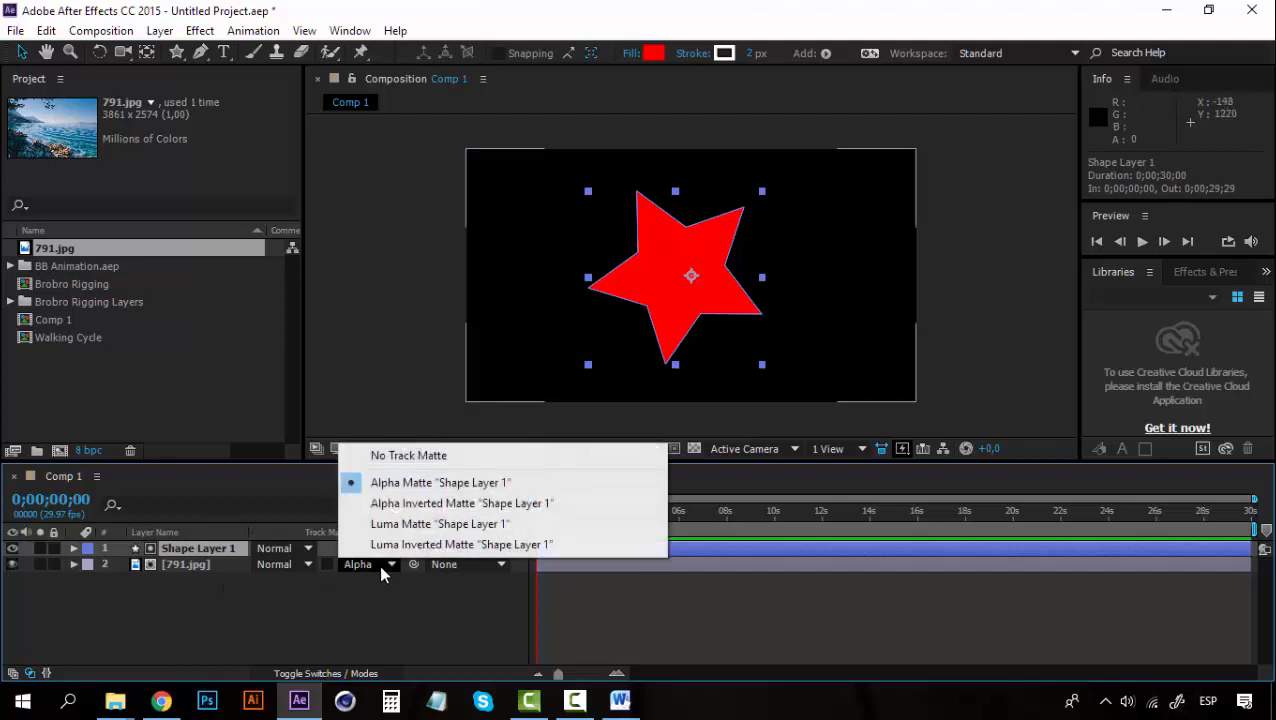
pyautogui.click(428, 456)
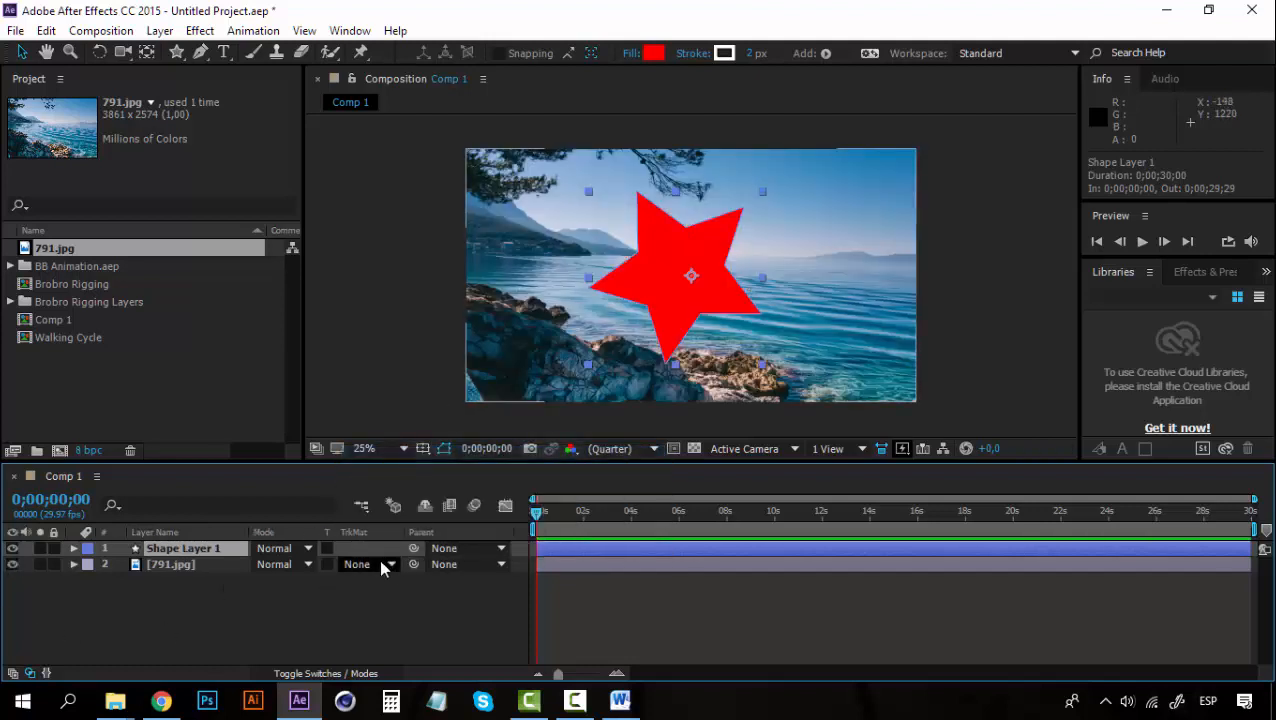
pyautogui.click(668, 264)
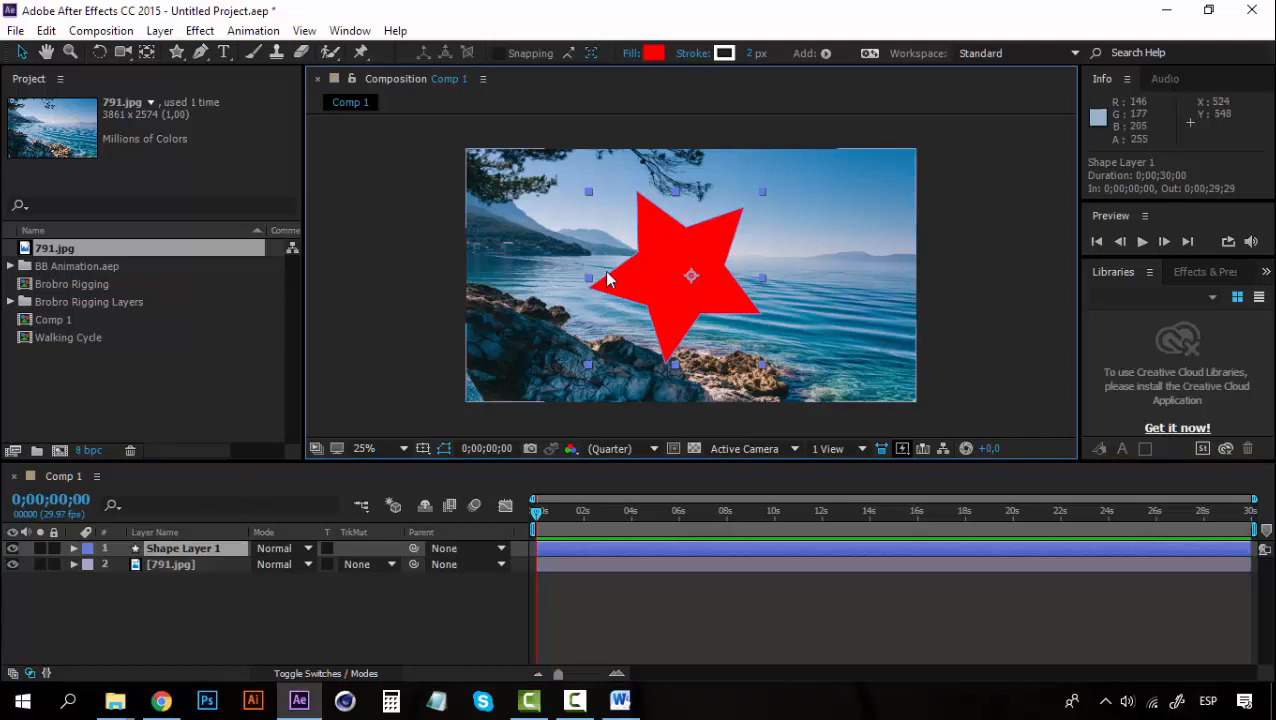
pyautogui.moveTo(607, 279)
pyautogui.mouseDown()
pyautogui.moveTo(656, 260)
pyautogui.moveTo(648, 275)
pyautogui.moveTo(597, 276)
pyautogui.mouseUp()
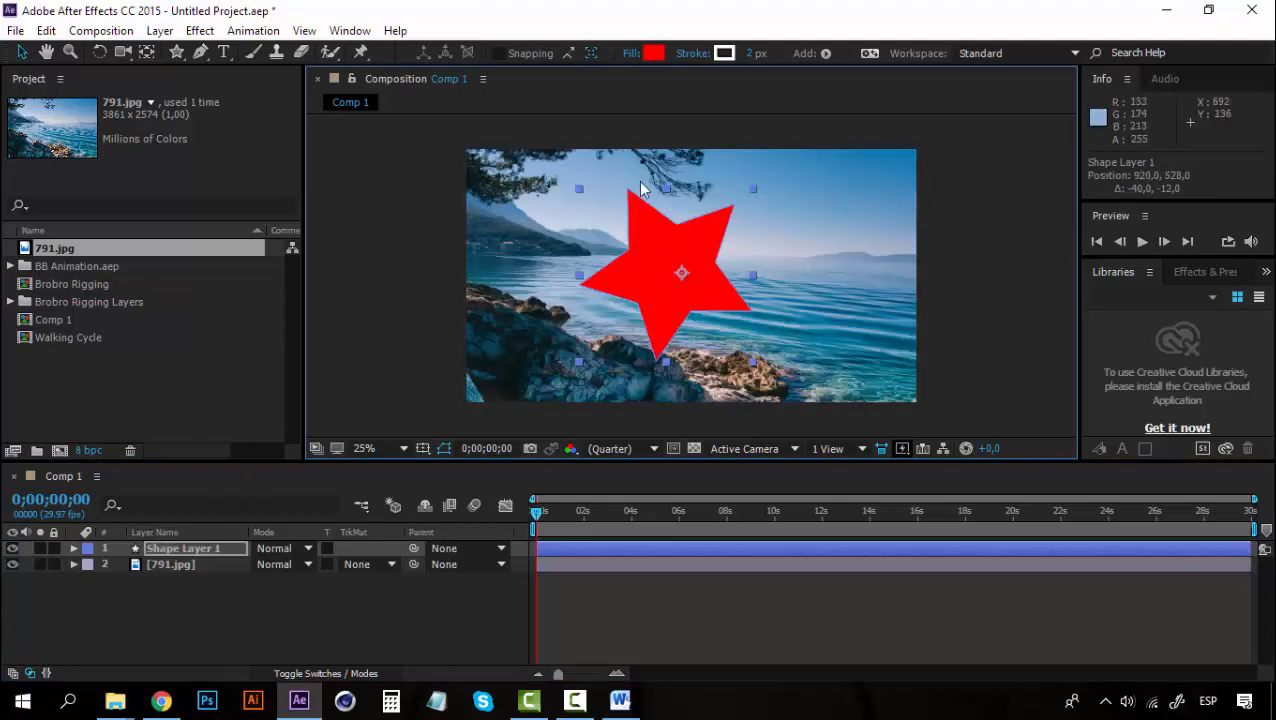
pyautogui.hotkey('ctrl', 'z')
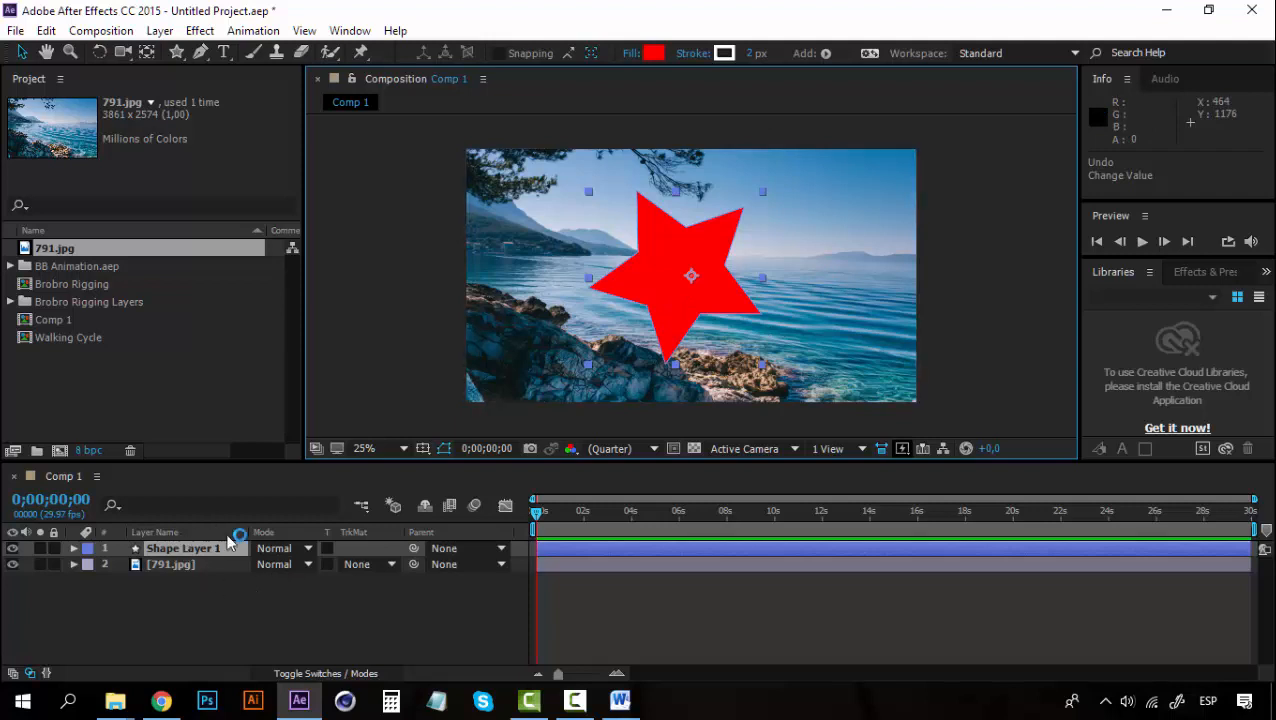
# Reapply Alpha Matte "Shape Layer 1" to the 791.jpg layer and switch it to Alpha Inverted Matte "Shape Layer 1".
pyautogui.click(379, 563)
pyautogui.click(407, 484)
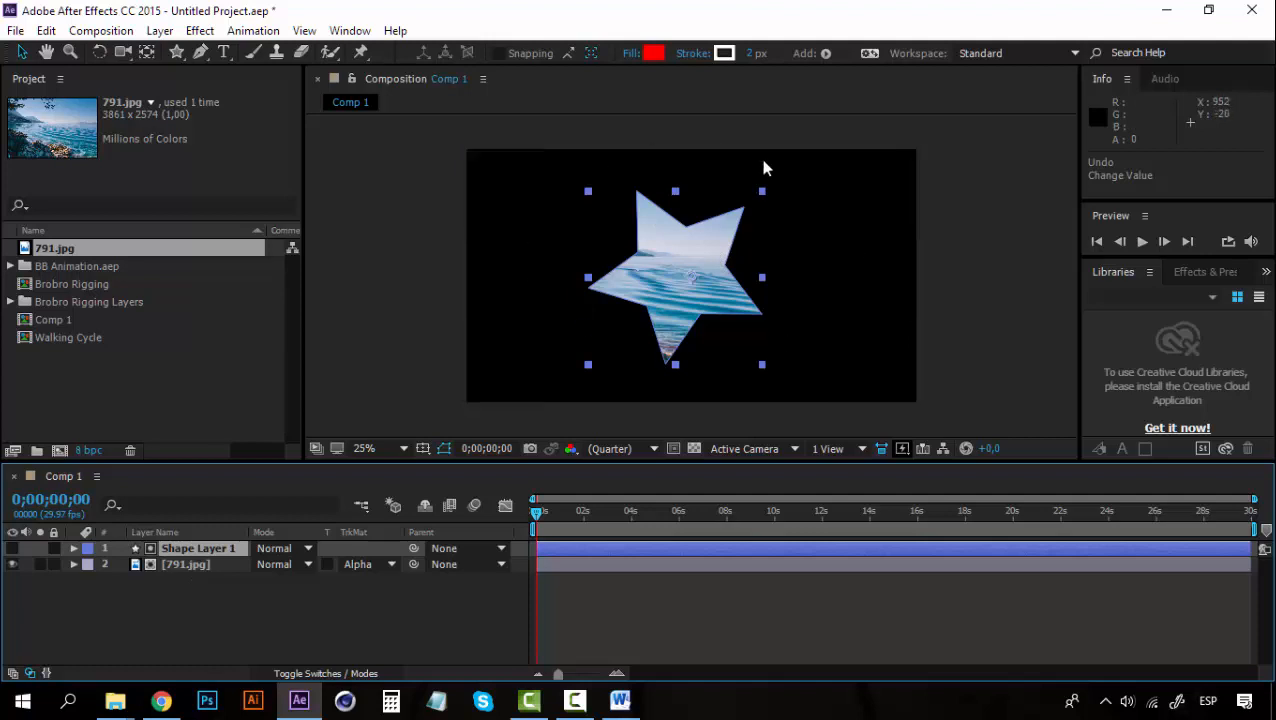
pyautogui.click(392, 564)
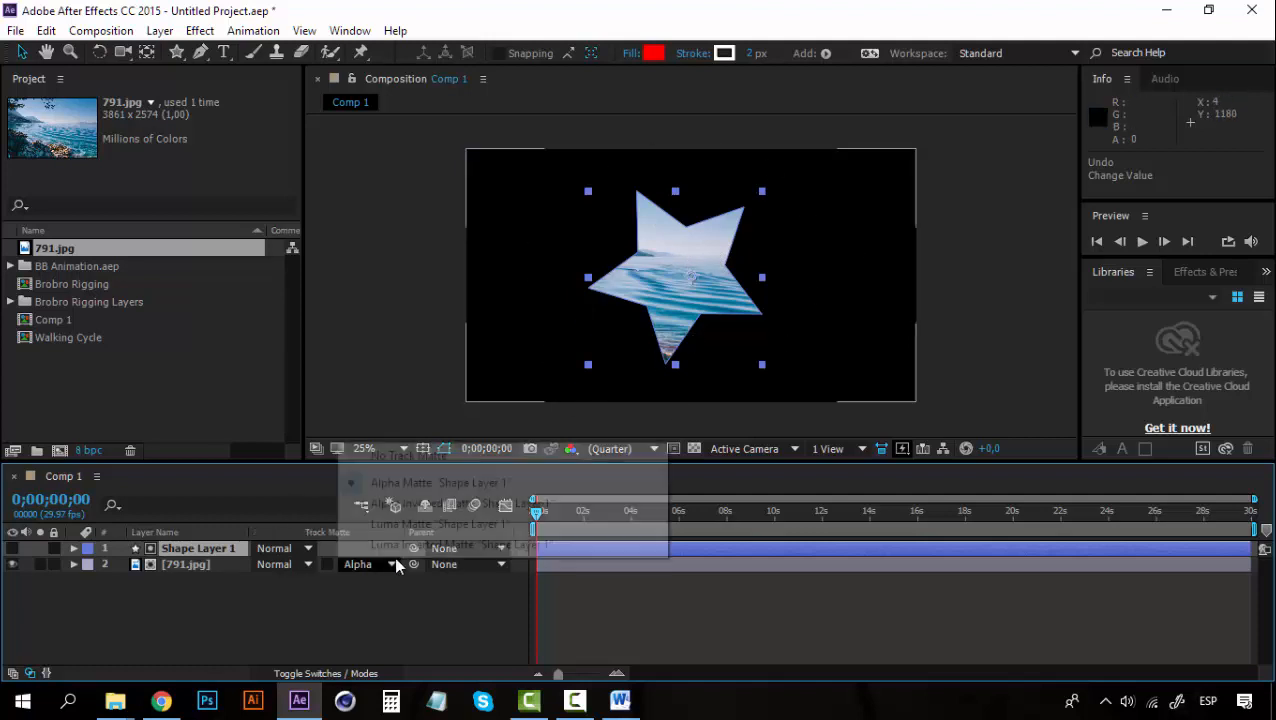
pyautogui.click(427, 505)
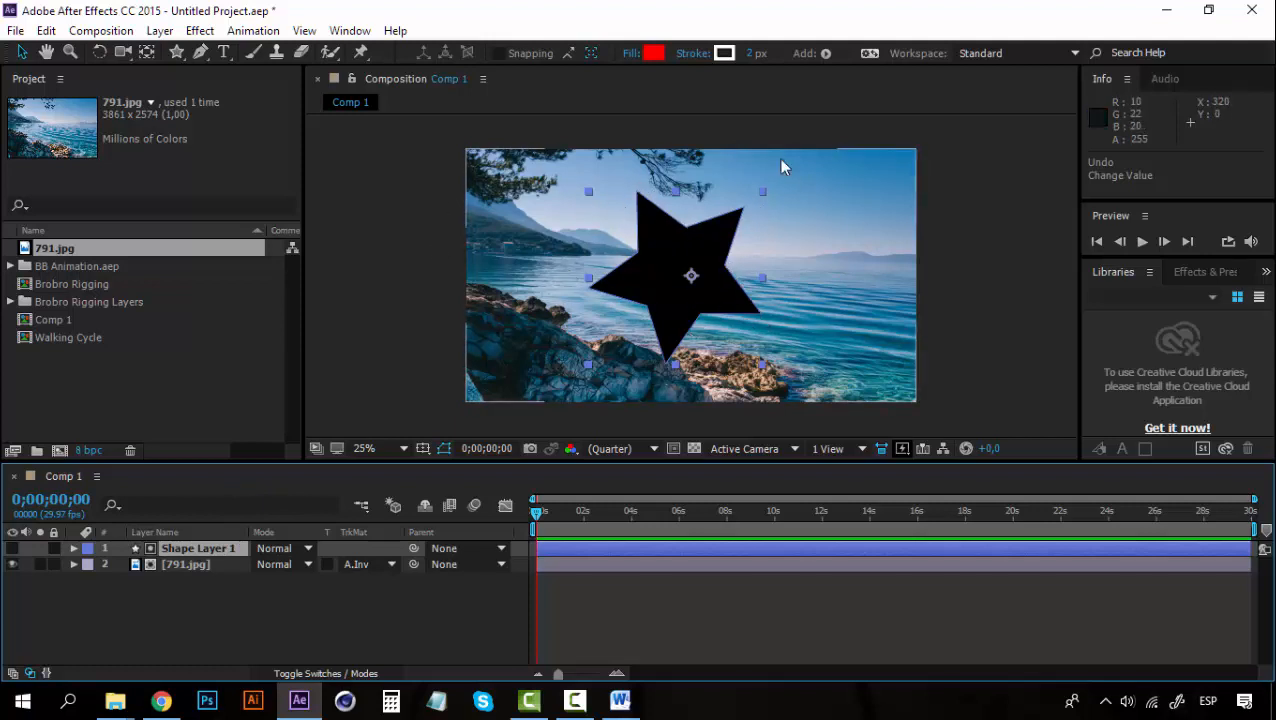
pyautogui.click(391, 565)
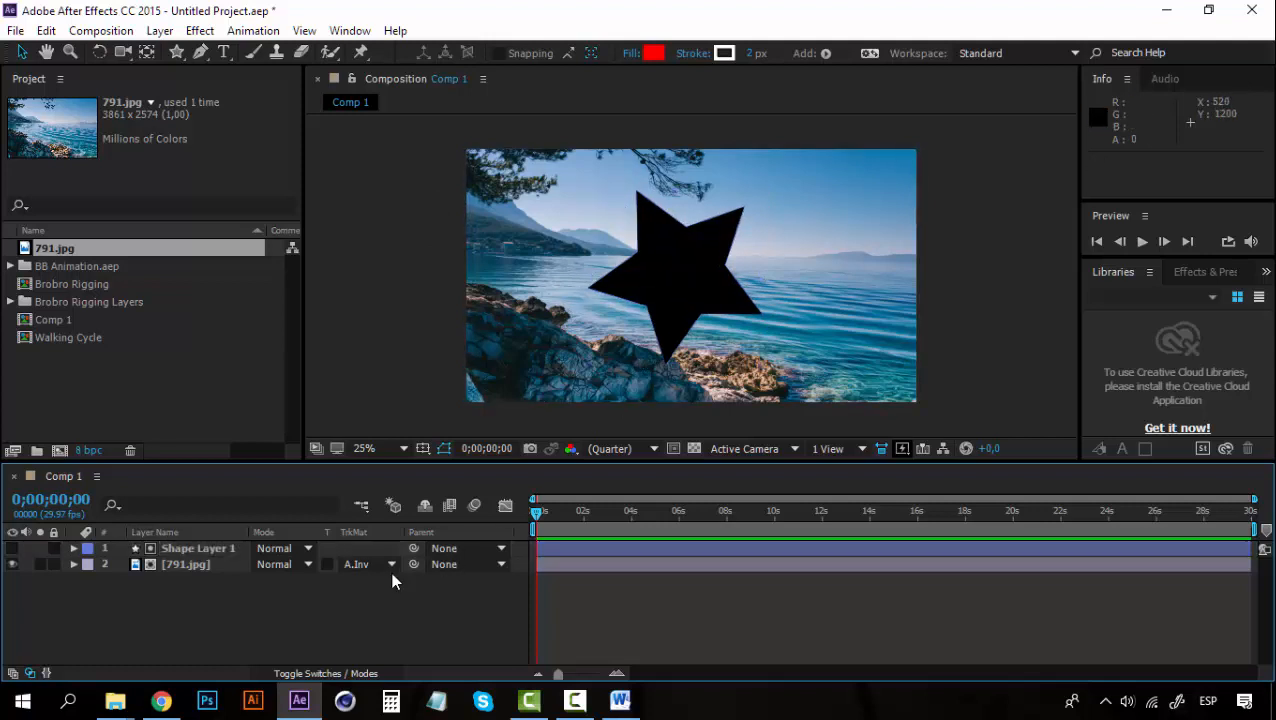
pyautogui.click(401, 603)
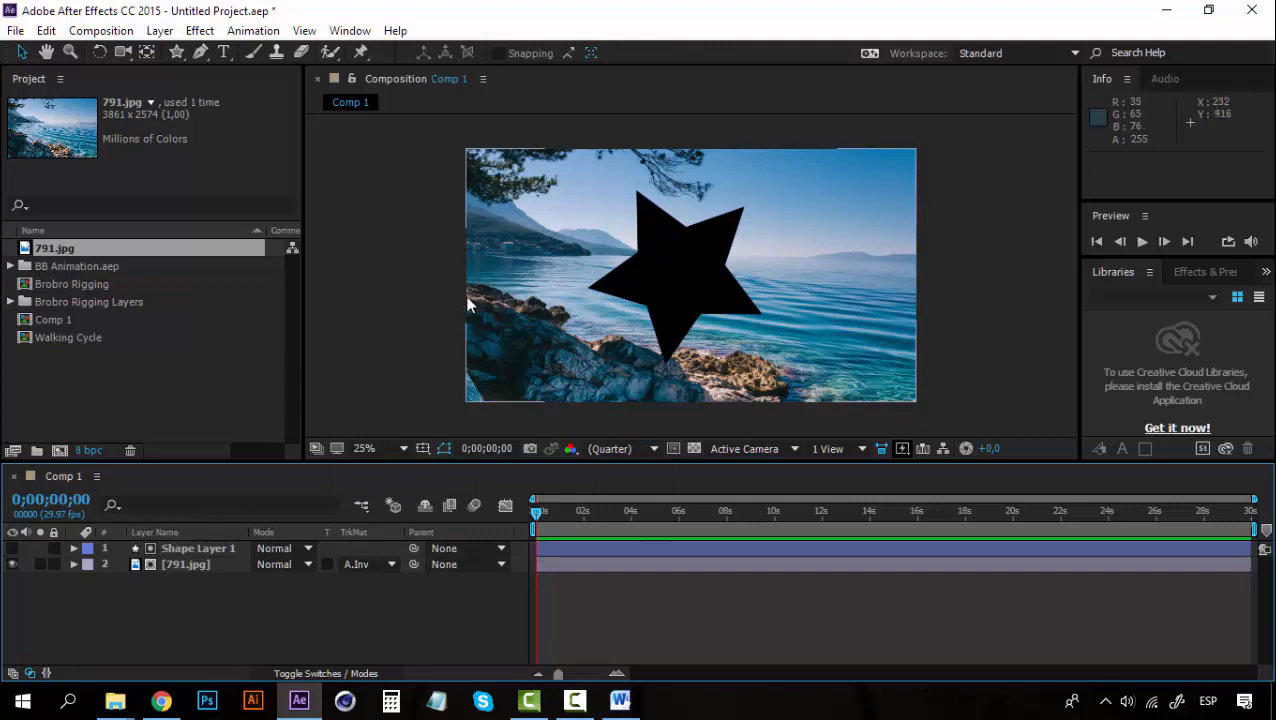
pyautogui.click(750, 321)
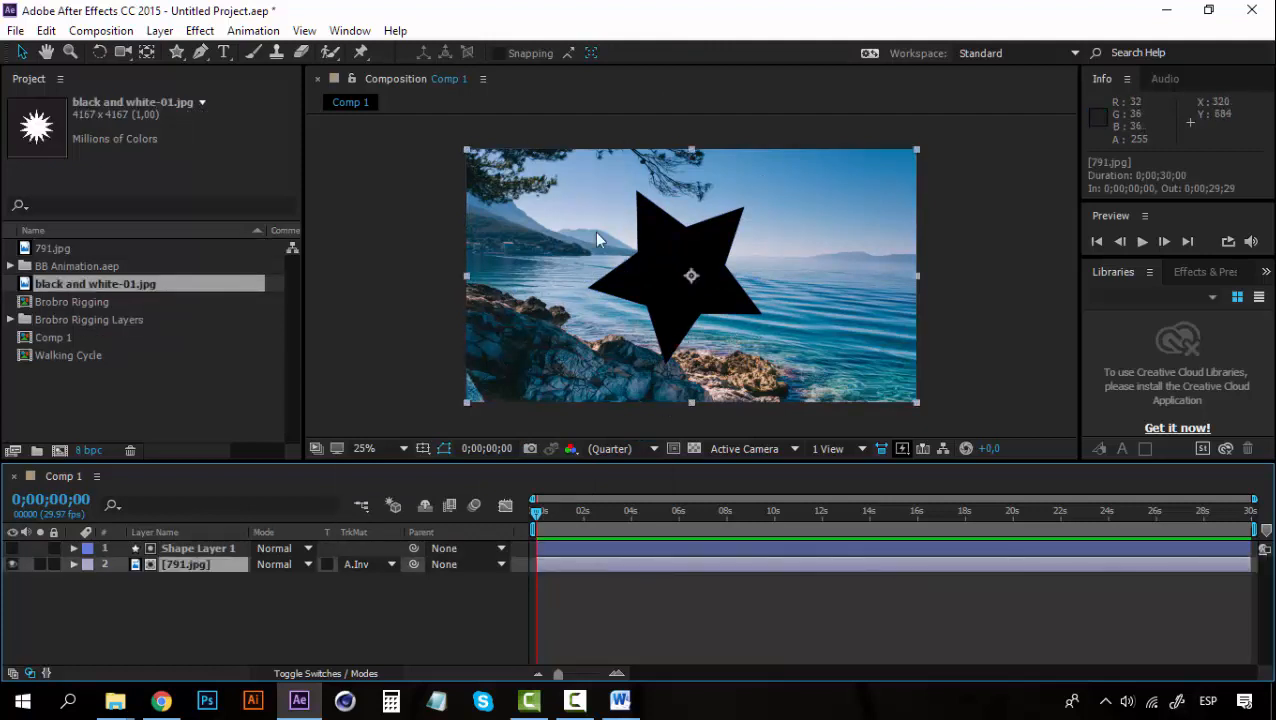
pyautogui.click(174, 549)
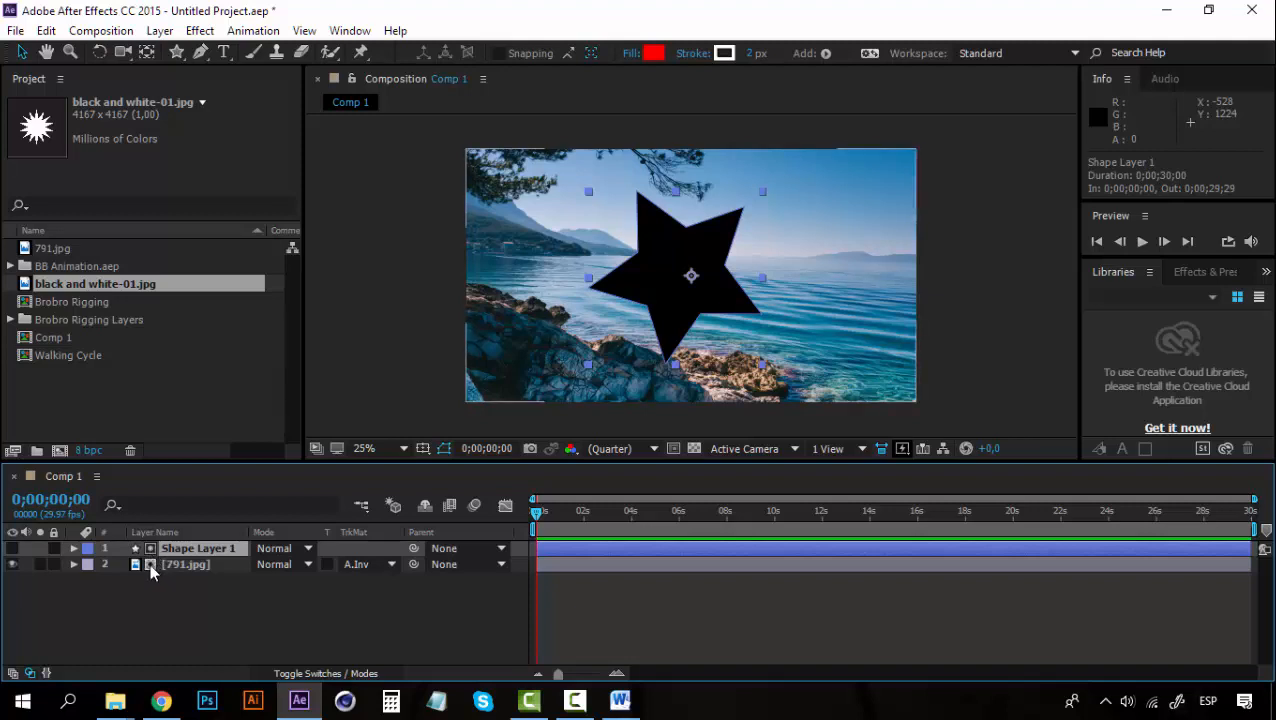
pyautogui.click(150, 563)
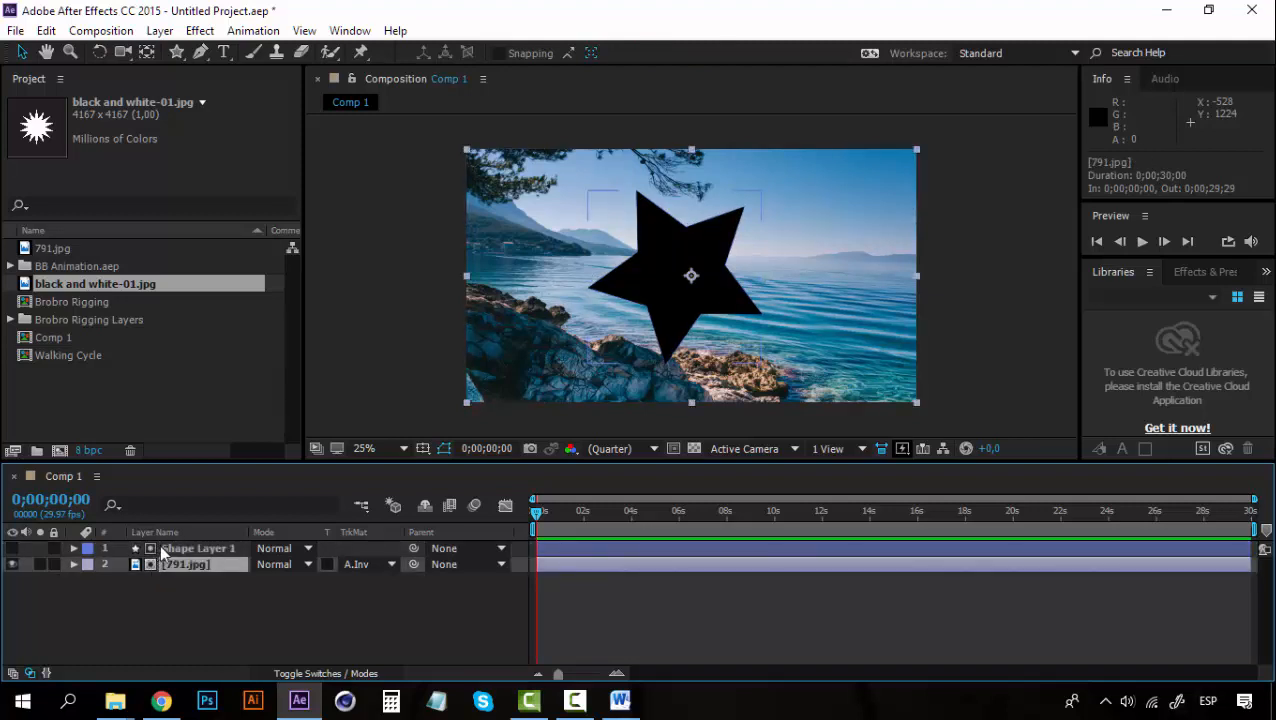
pyautogui.click(160, 546)
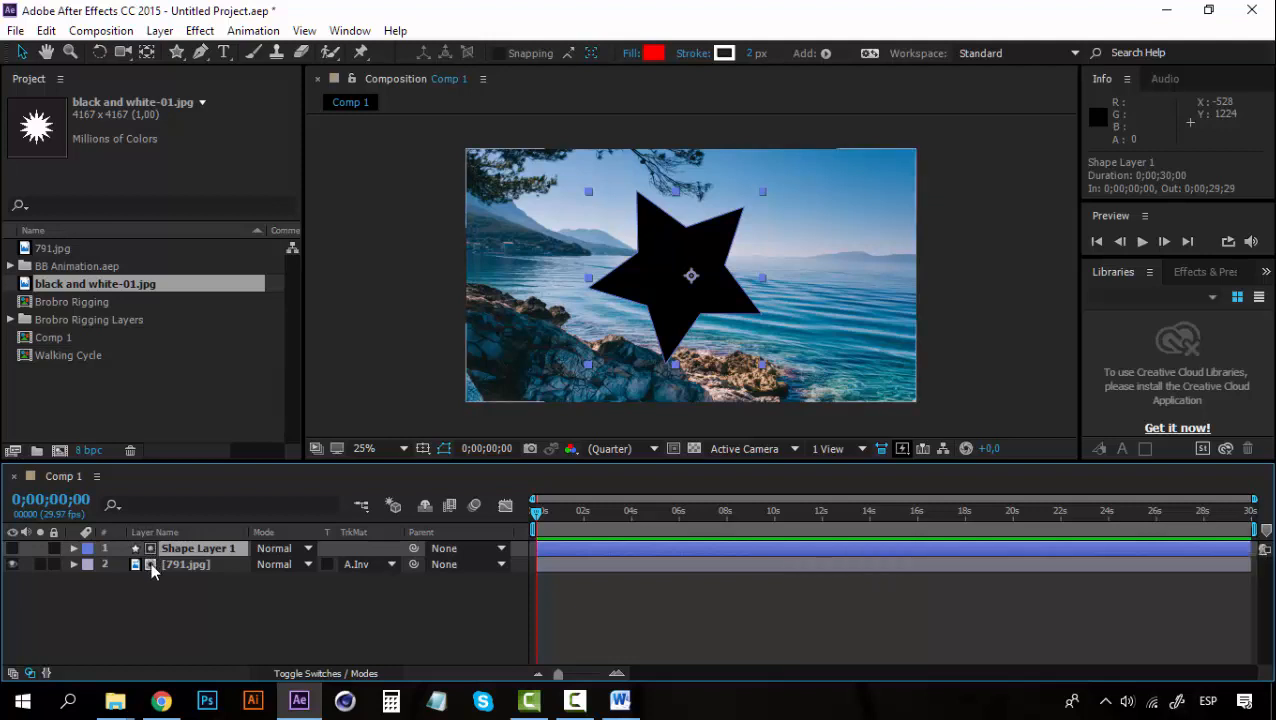
# Insert a new empty shape layer directly above the 791.jpg layer, between it and Shape Layer 1.
pyautogui.click(150, 564)
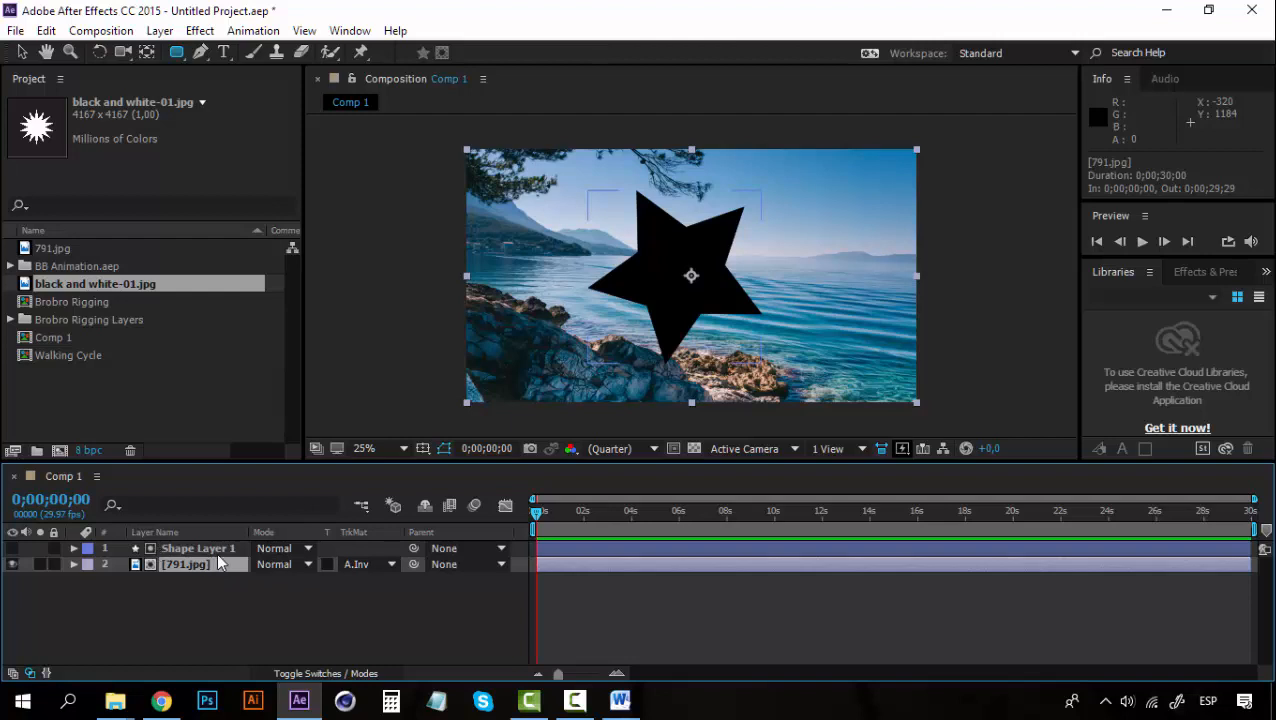
pyautogui.click(160, 30)
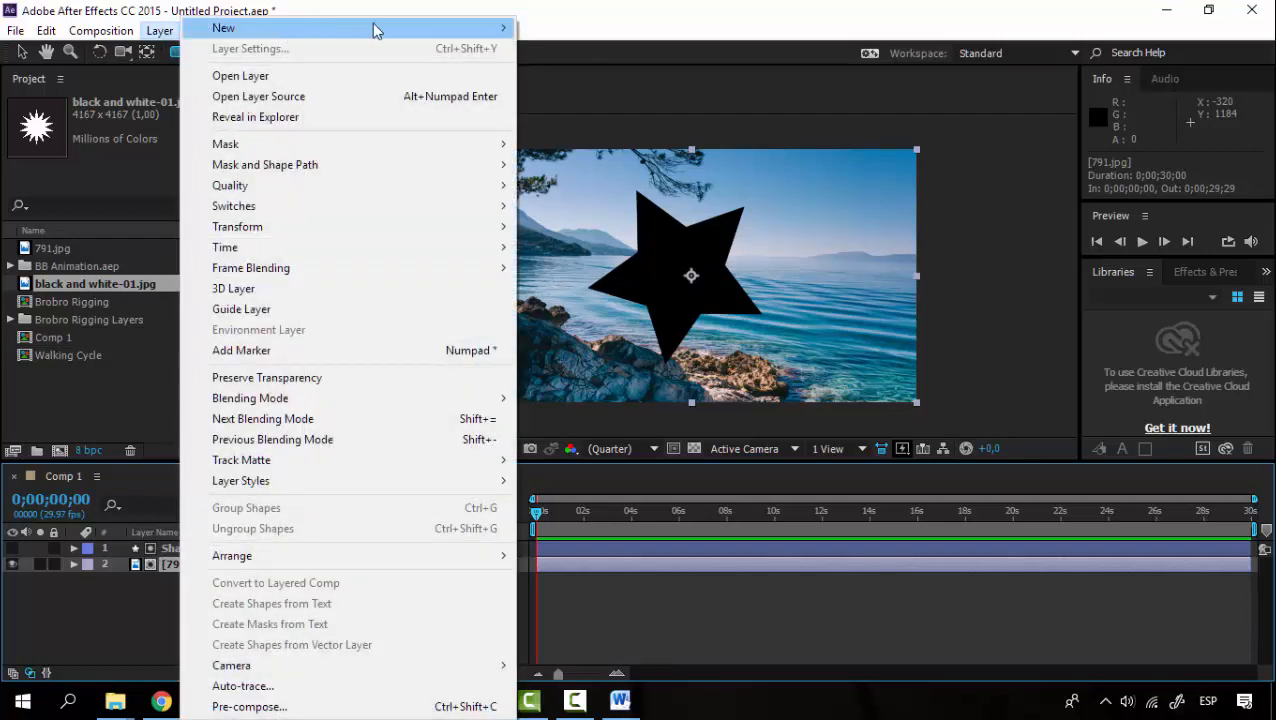
pyautogui.moveTo(465, 29)
pyautogui.click(630, 131)
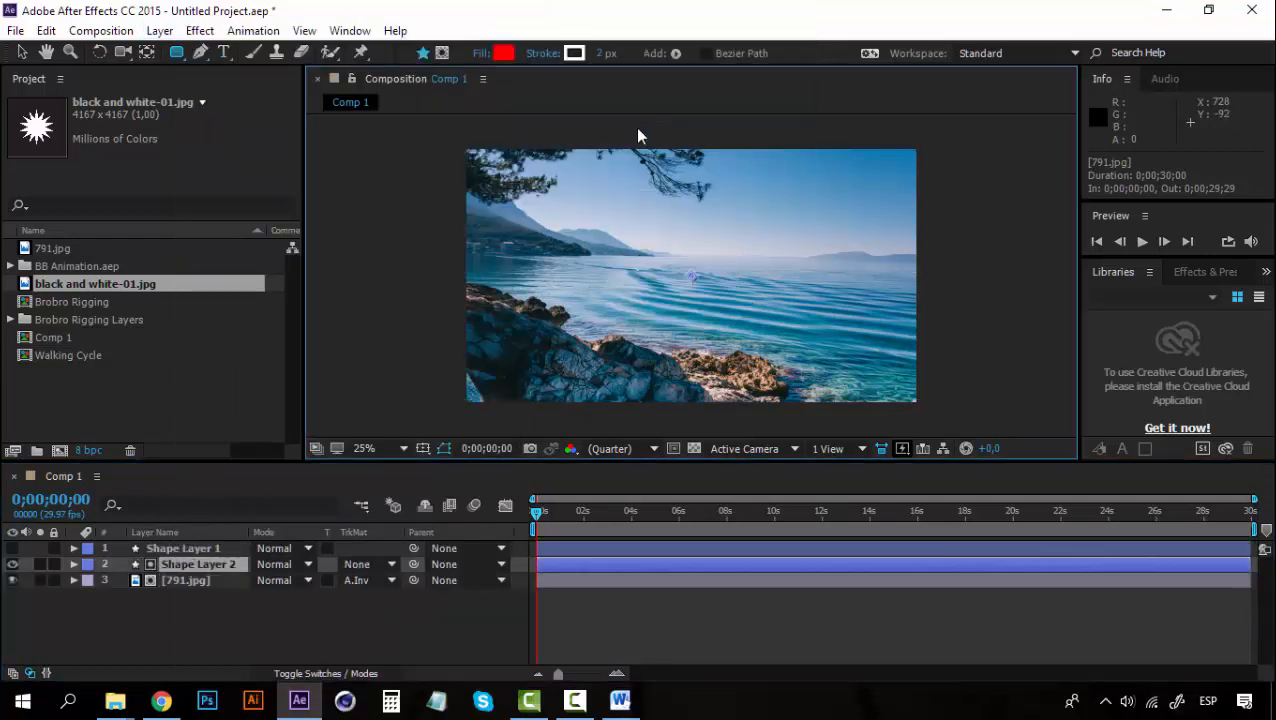
# Draw a large pentagon on Shape Layer 2 with the Polygon tool and move it to the middle of the image.
pyautogui.click(177, 52)
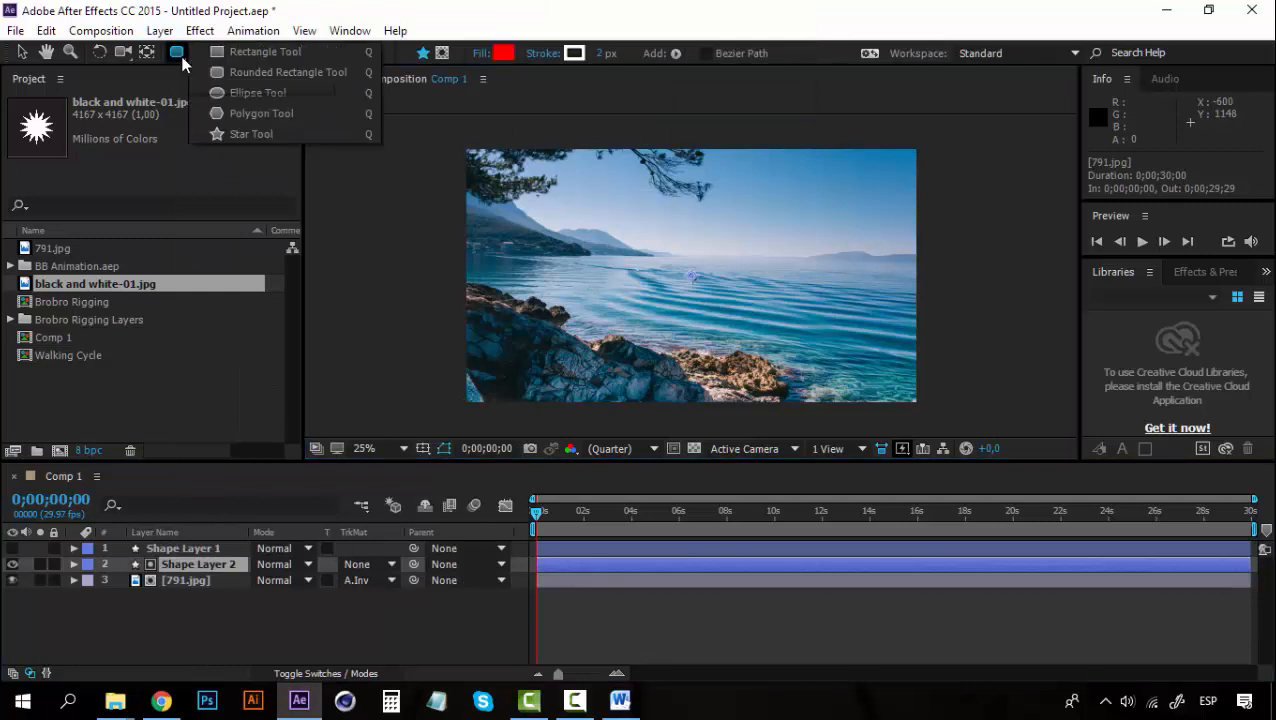
pyautogui.click(260, 113)
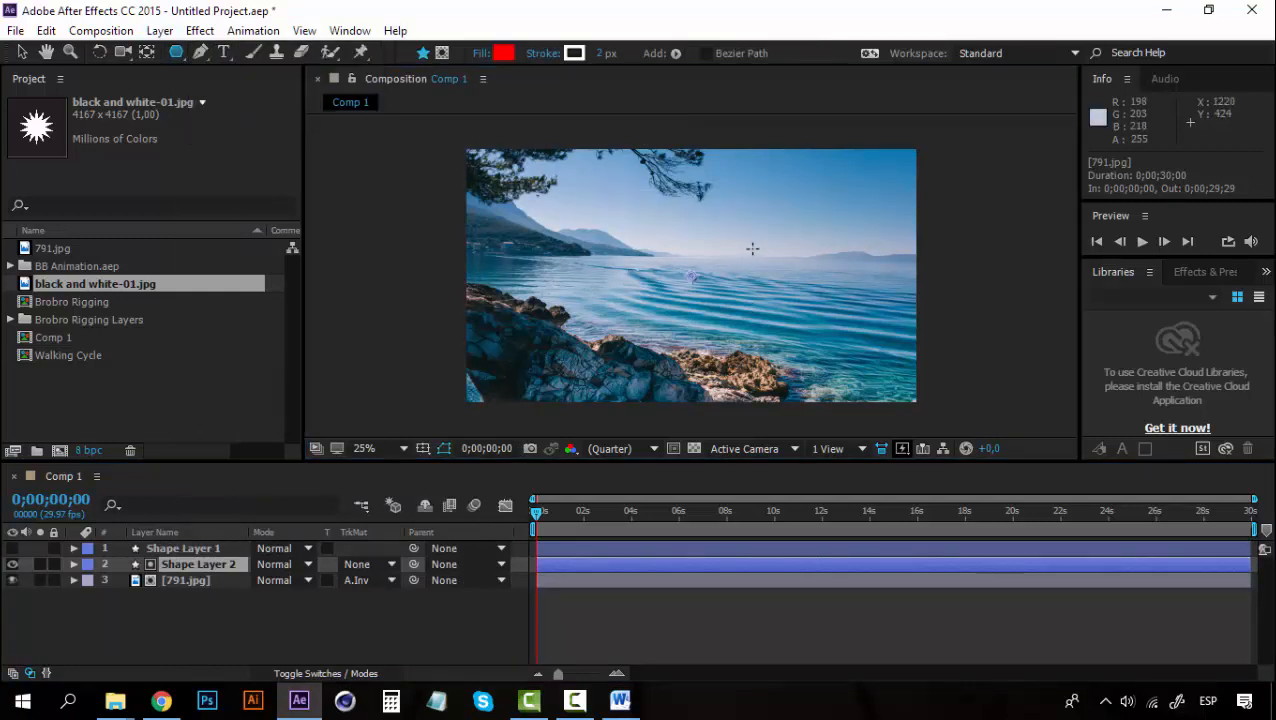
pyautogui.moveTo(607, 209); pyautogui.dragTo(505, 209)
pyautogui.click(20, 52)
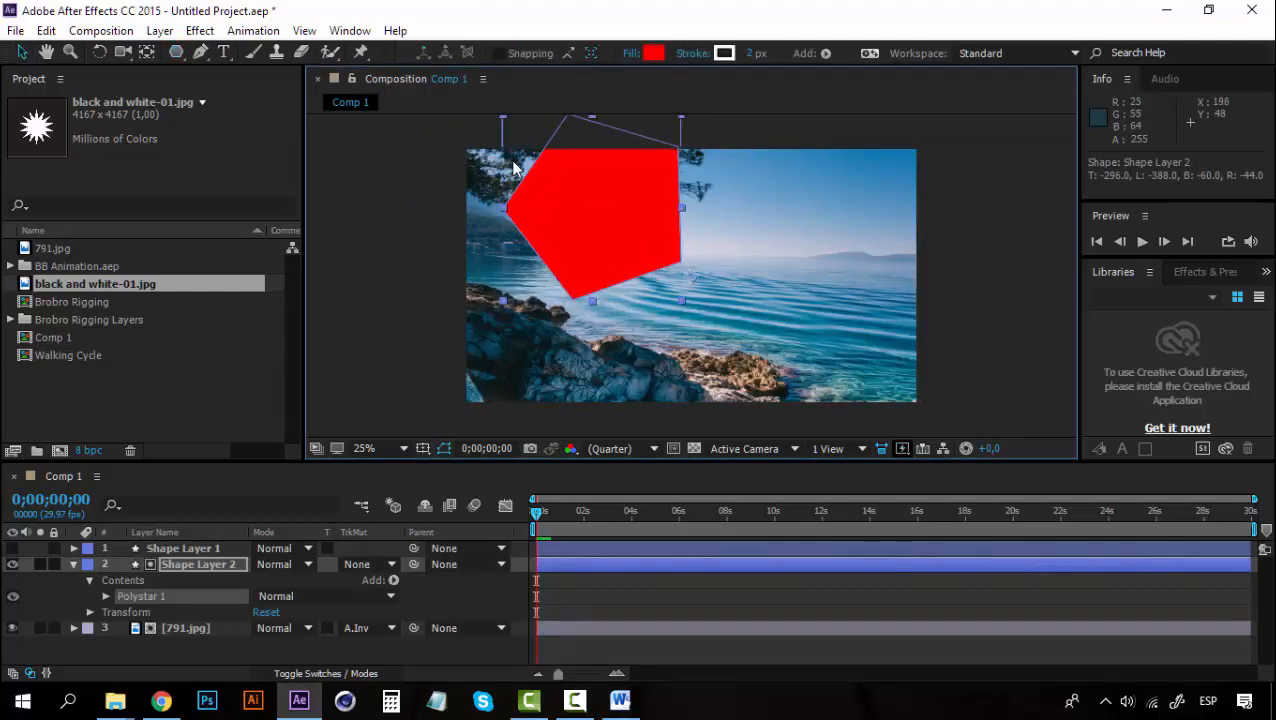
pyautogui.click(548, 184)
pyautogui.moveTo(565, 195); pyautogui.dragTo(648, 252)
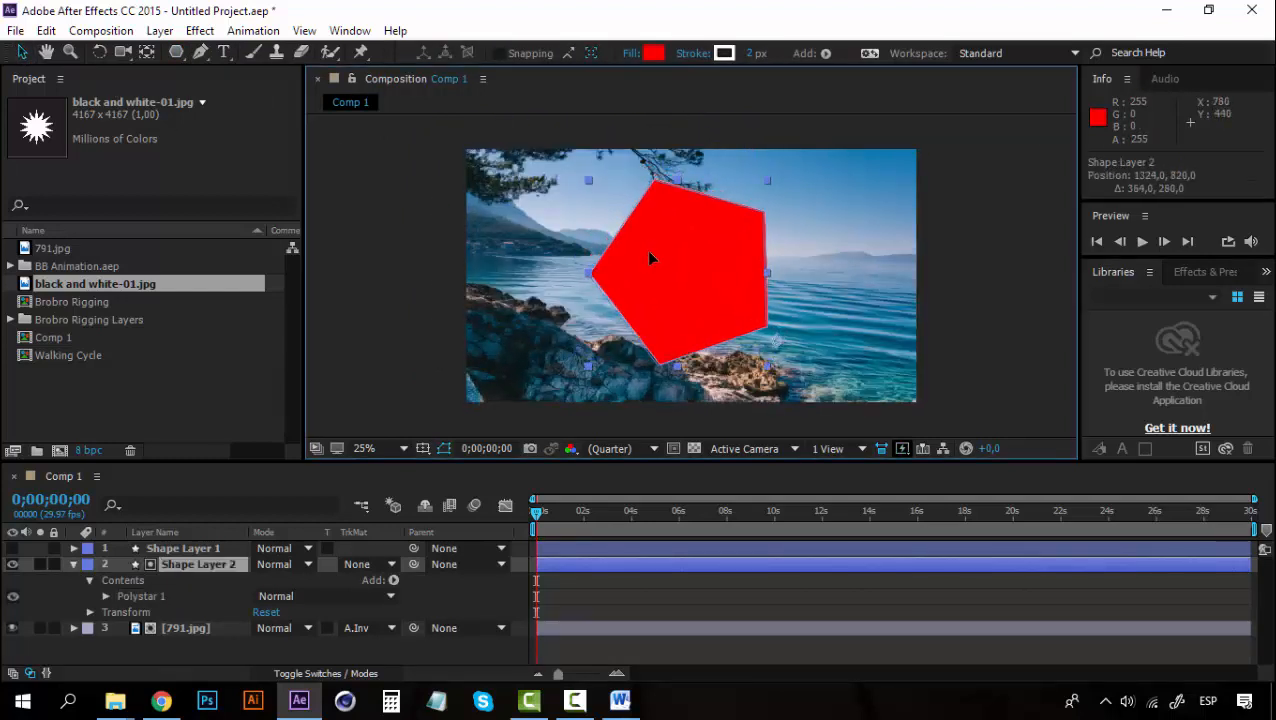
# Set 791.jpg to Alpha Matte "Shape Layer 2", hide the pentagon layer and collapse its properties.
pyautogui.click(388, 627)
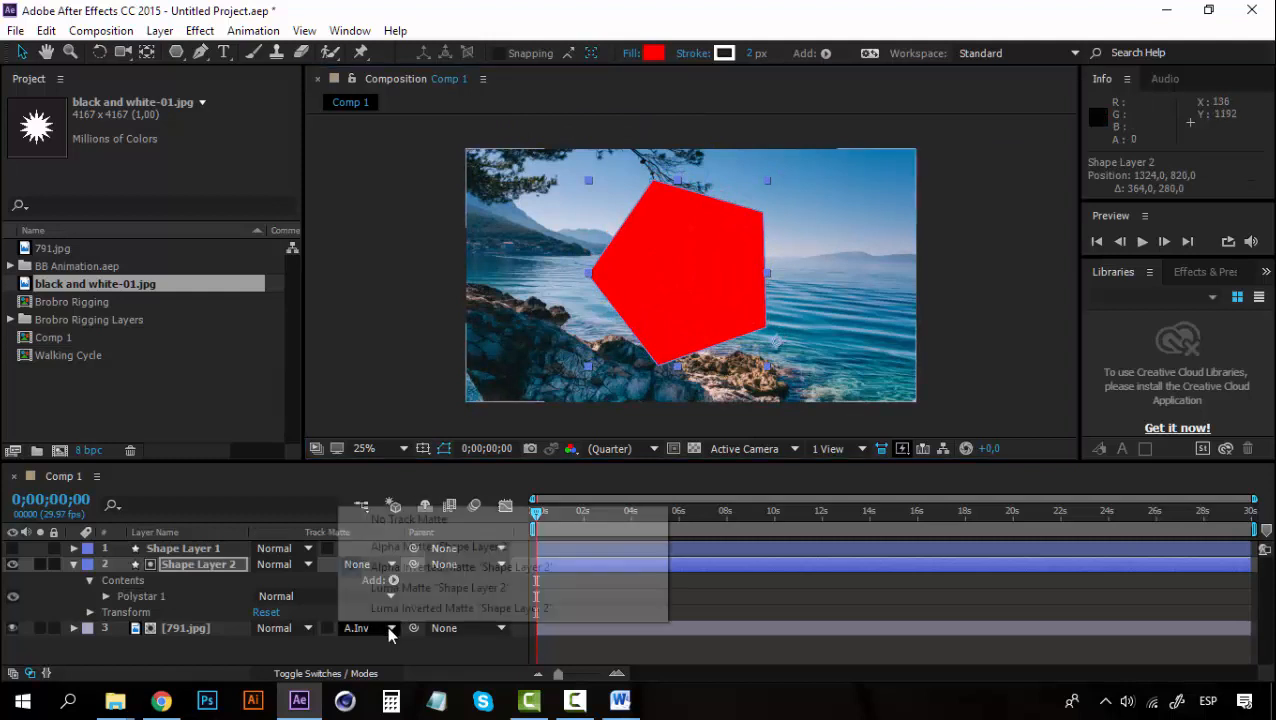
pyautogui.click(436, 548)
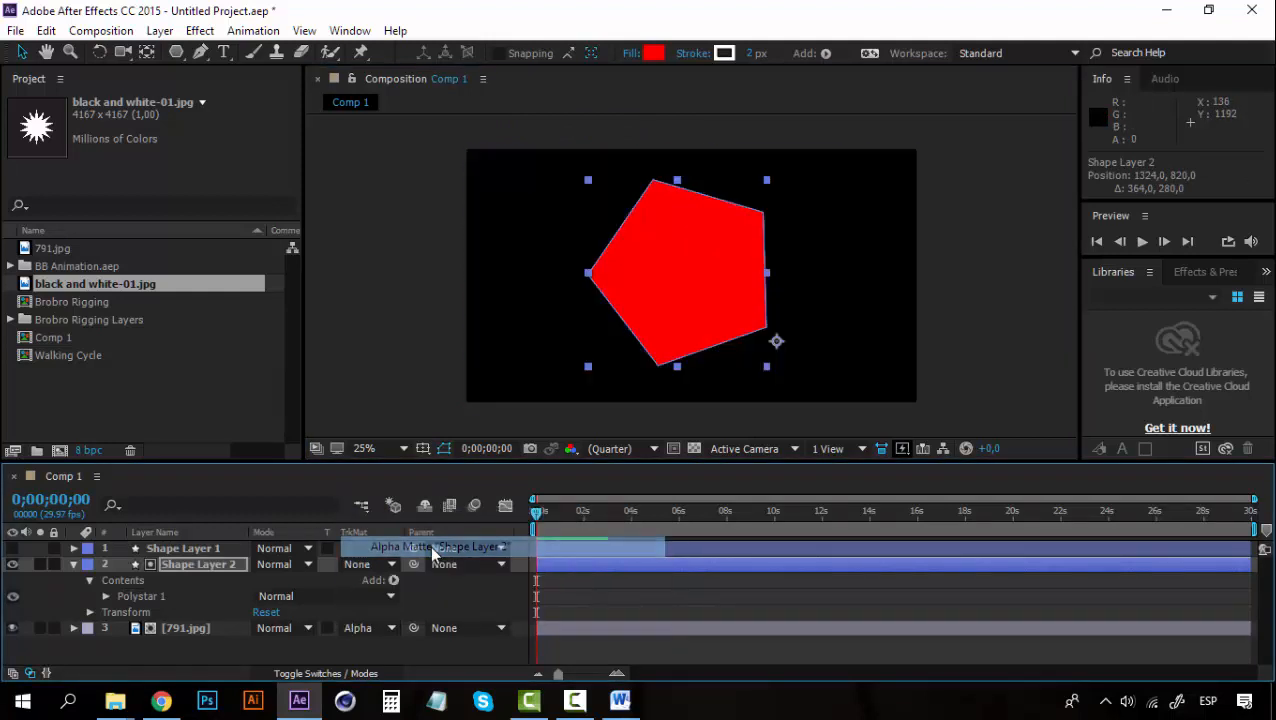
pyautogui.click(13, 564)
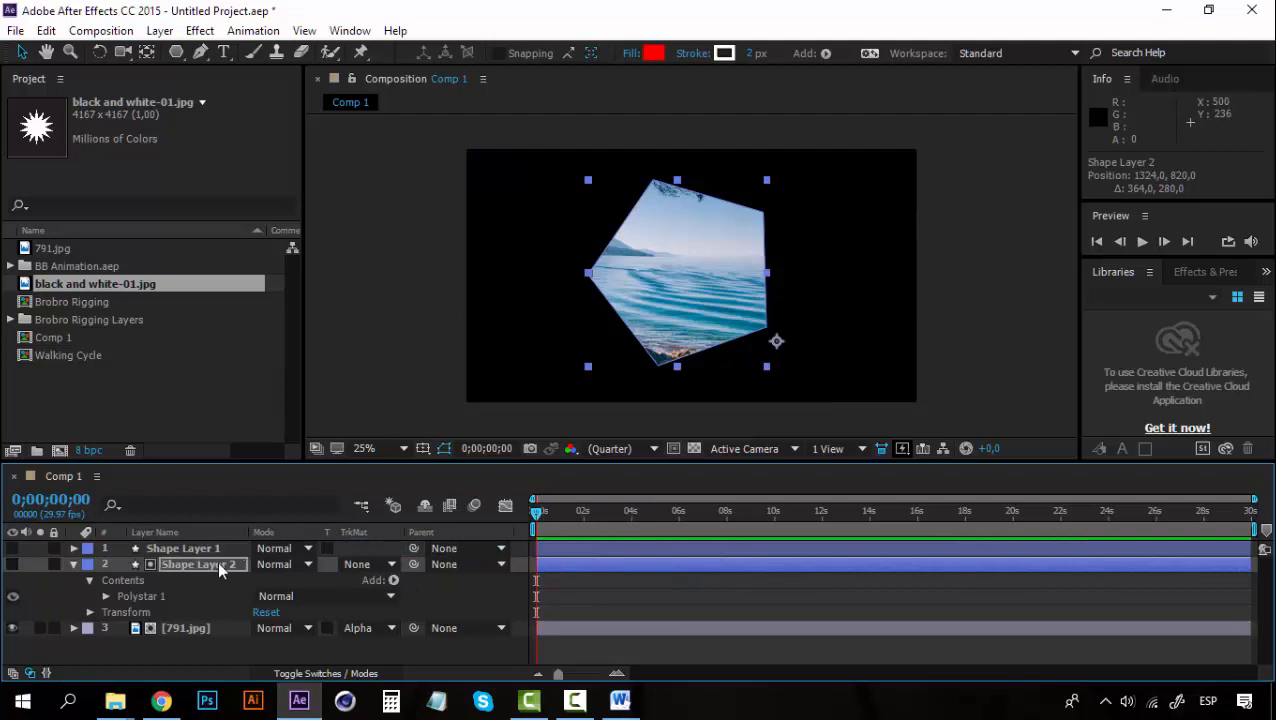
pyautogui.click(73, 564)
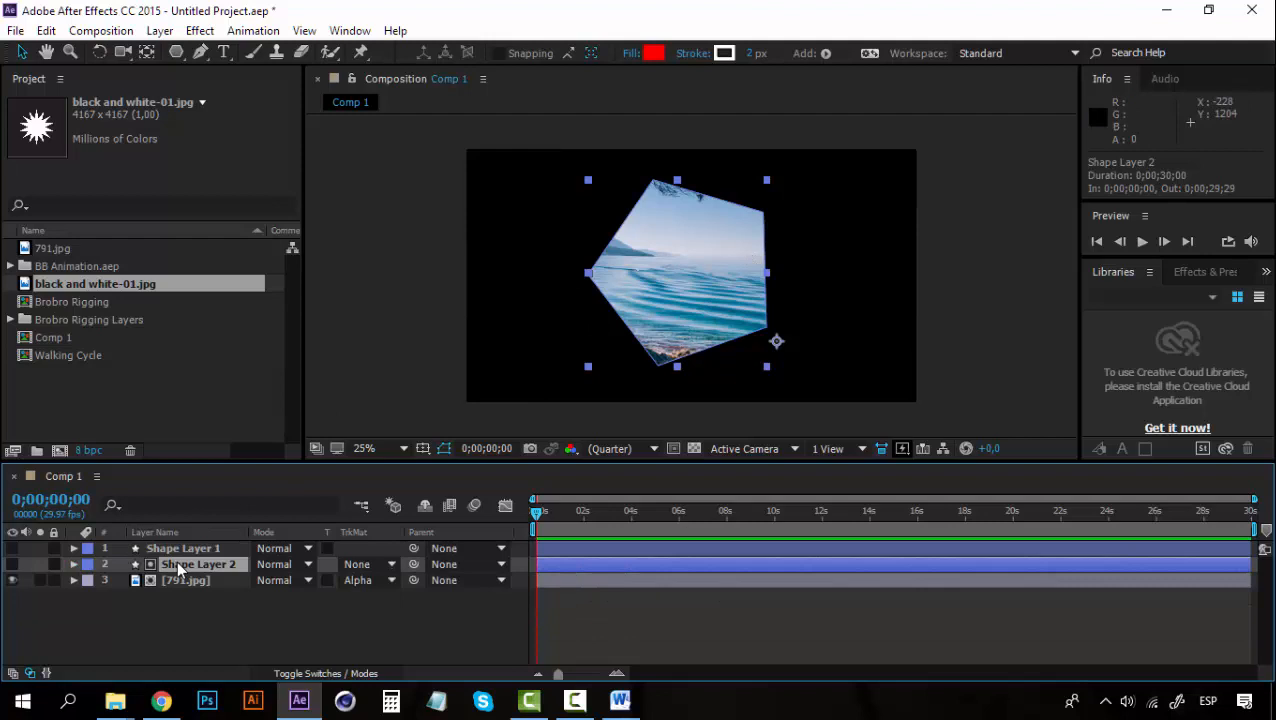
# Delete the pentagon layer Shape Layer 2 and the star layer Shape Layer 1 from the composition.
pyautogui.press('Delete')
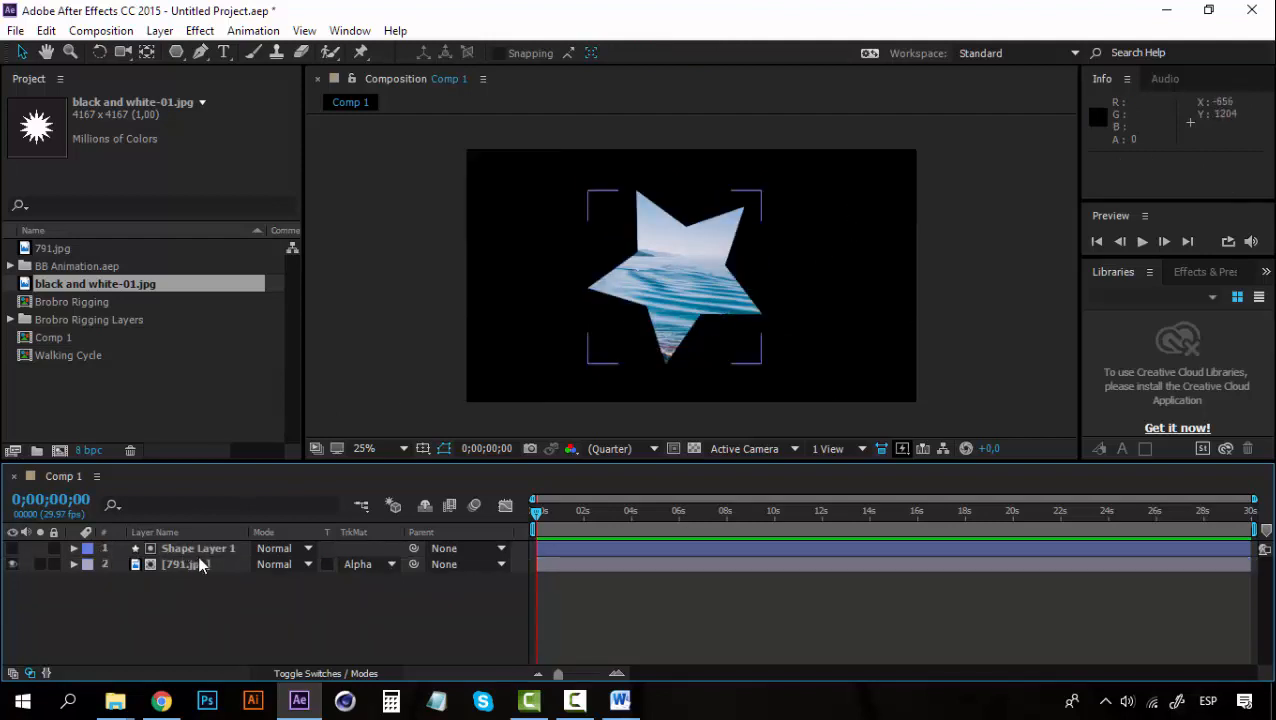
pyautogui.click(187, 552)
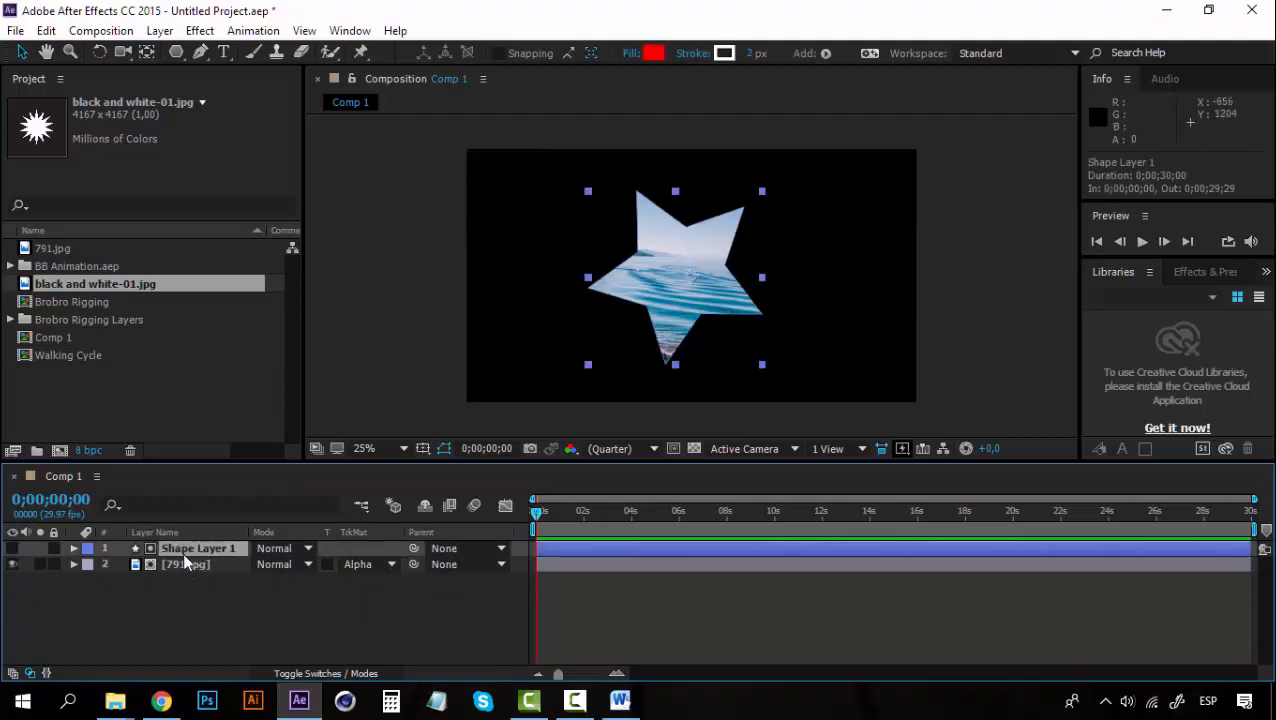
pyautogui.click(345, 564)
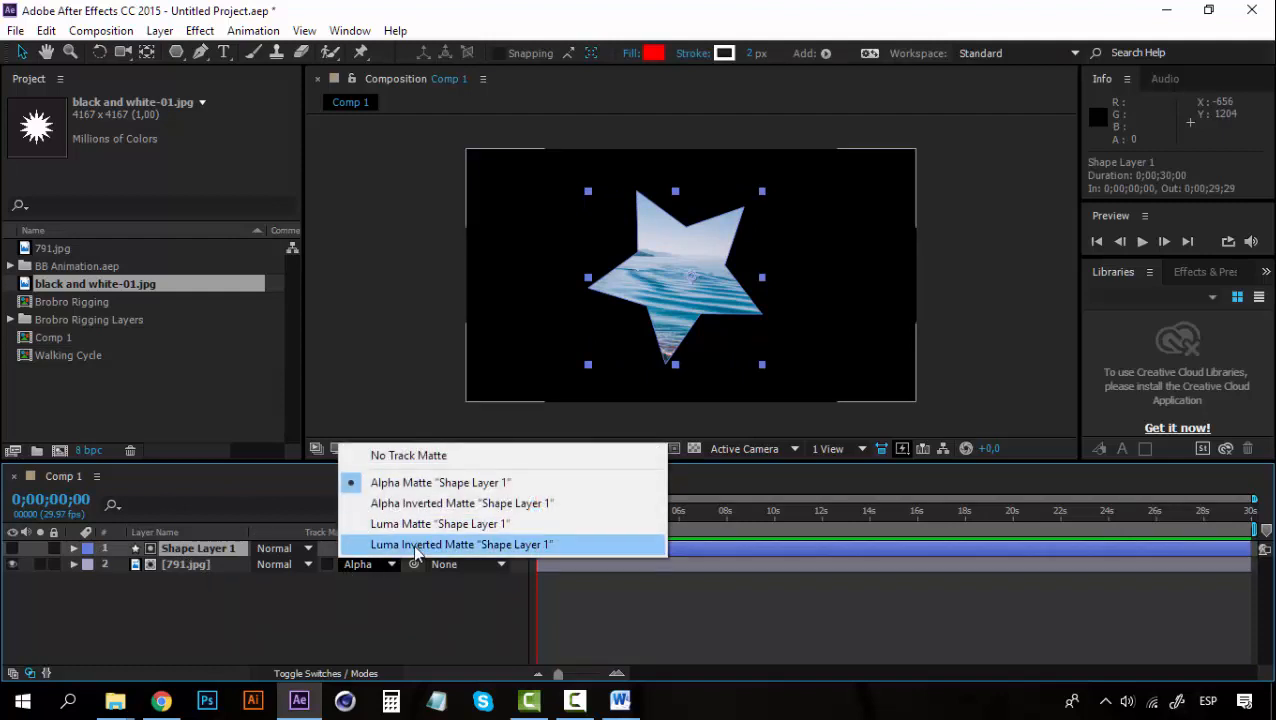
pyautogui.click(210, 549)
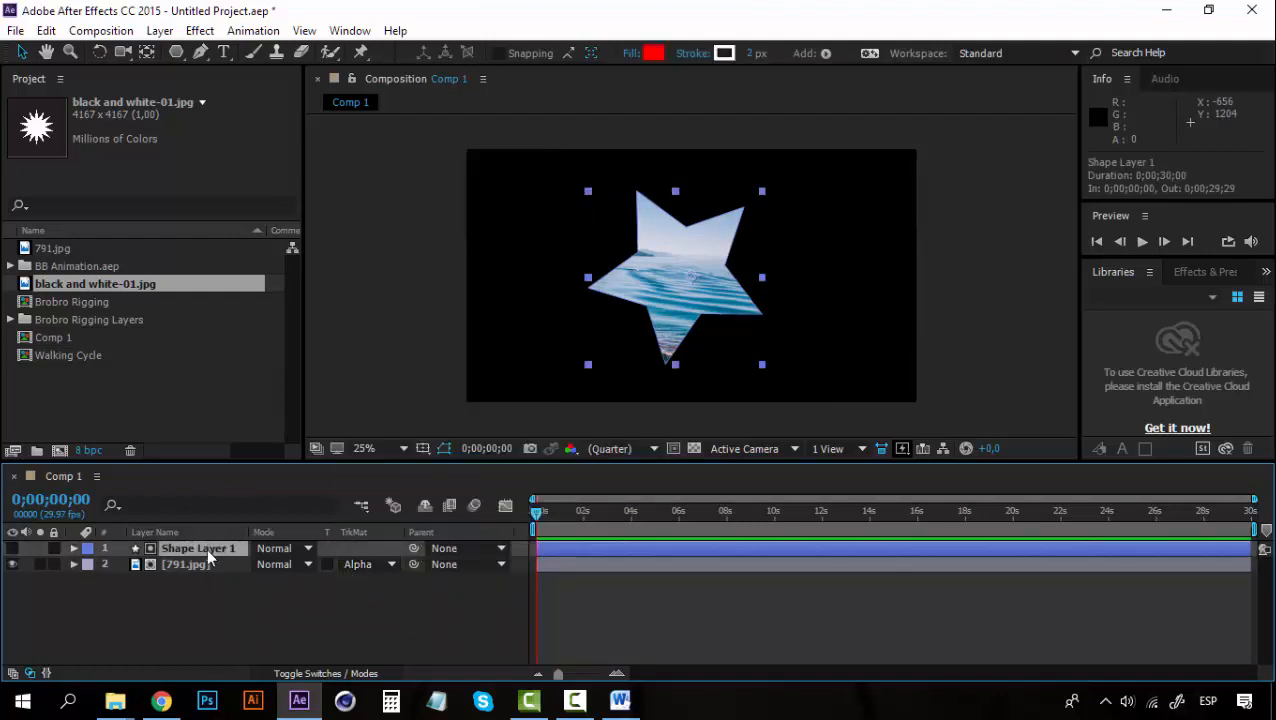
pyautogui.press('Delete')
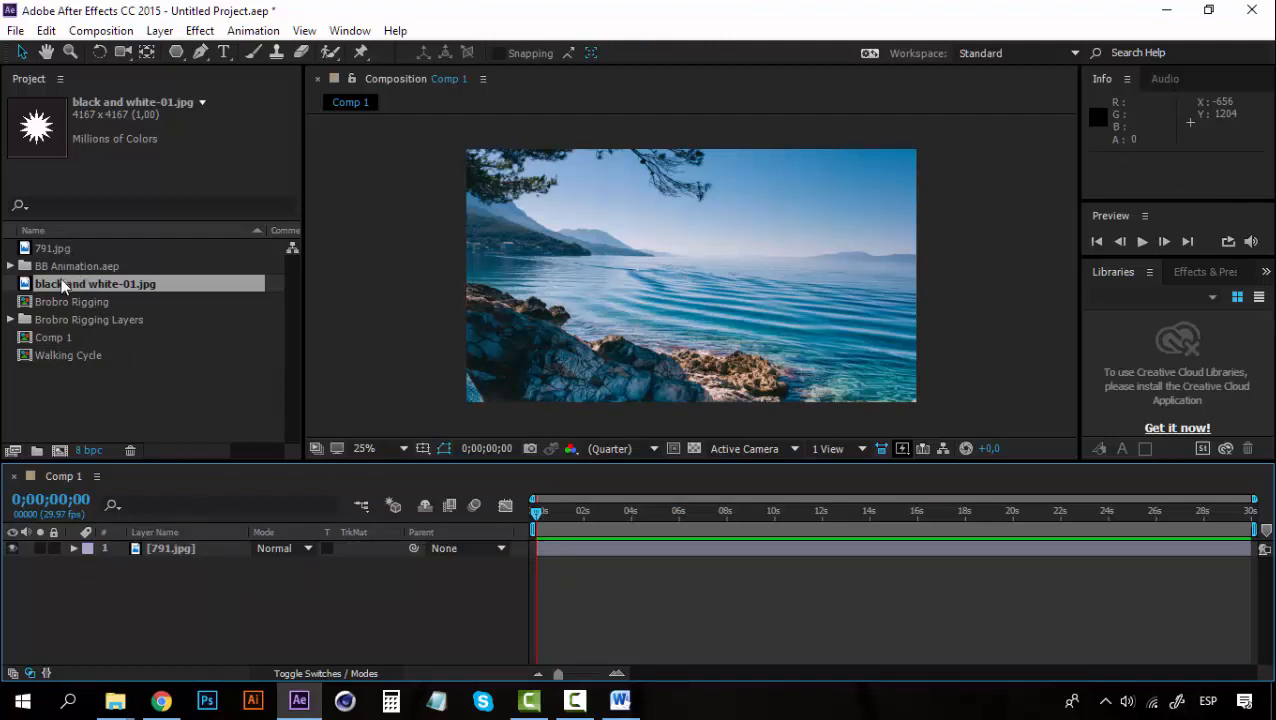
# Add black and white-01.jpg to the composition above 791.jpg and scale it with Fit to Comp.
pyautogui.moveTo(62, 287); pyautogui.dragTo(687, 323)
pyautogui.rightClick(701, 258)
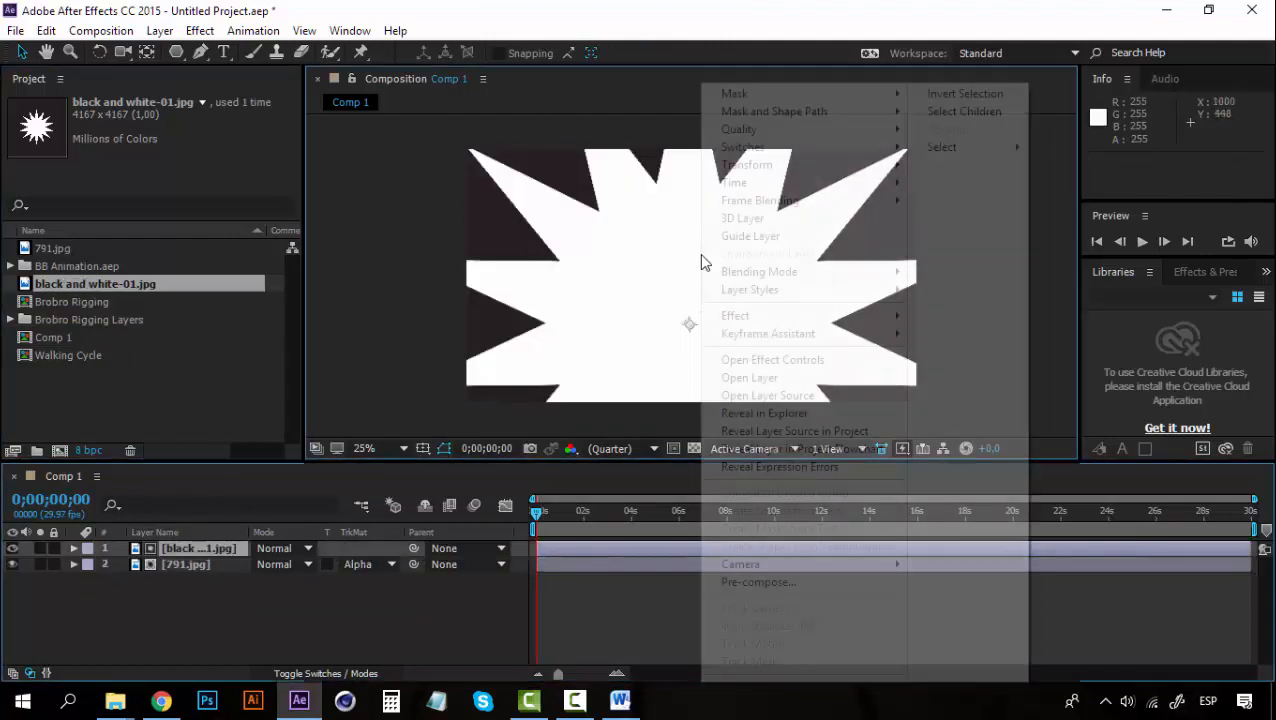
pyautogui.moveTo(882, 182)
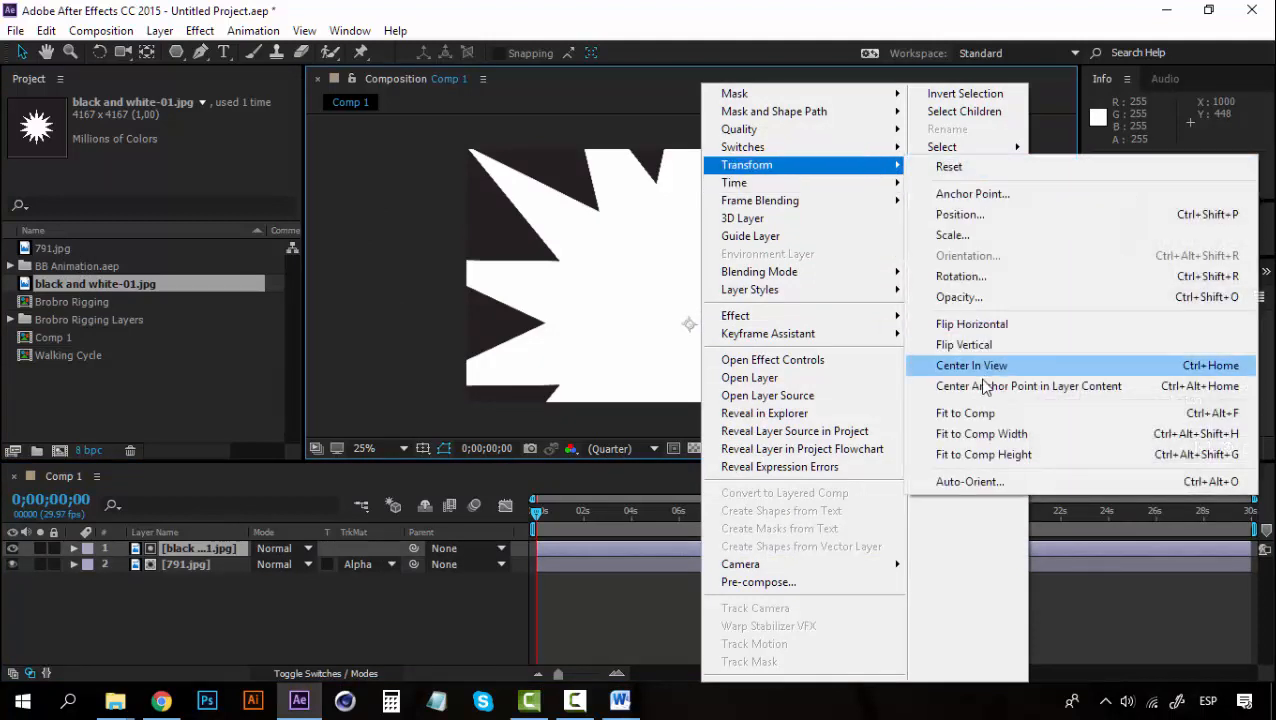
pyautogui.click(975, 414)
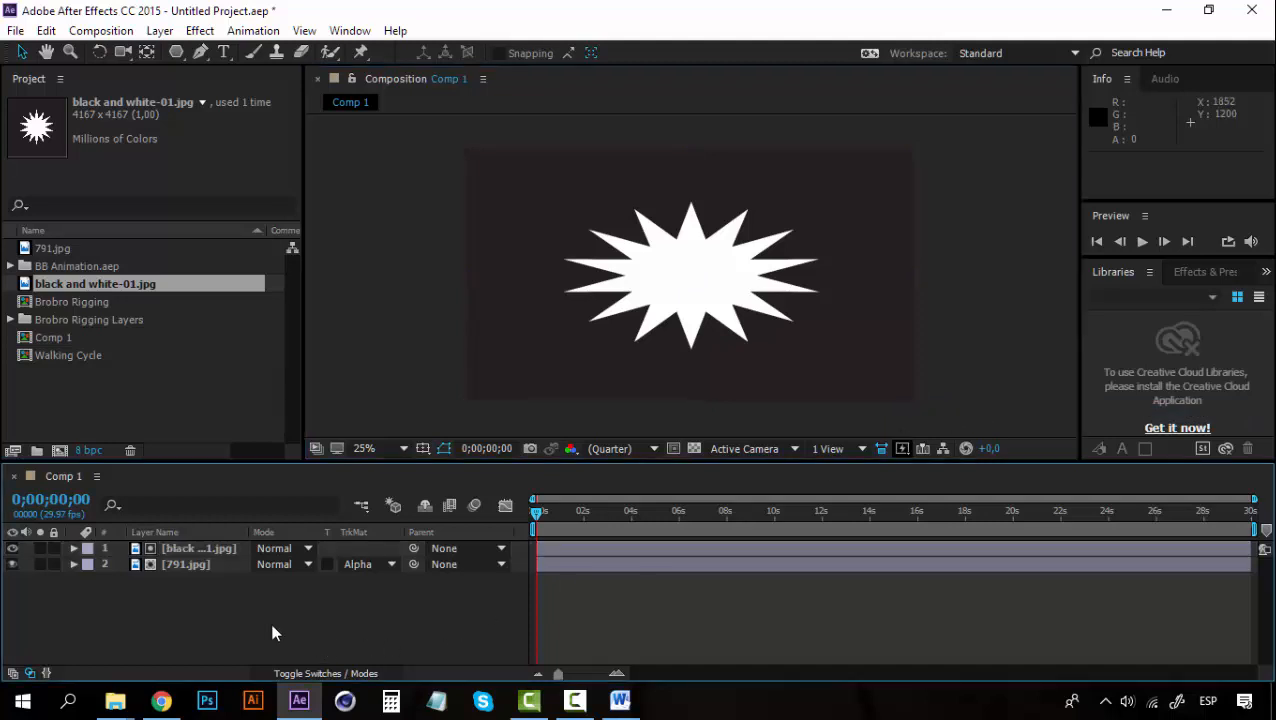
# Set 791.jpg to Luma Inverted Matte "[black and white-01.jpg]" and hide the black and white layer.
pyautogui.click(364, 564)
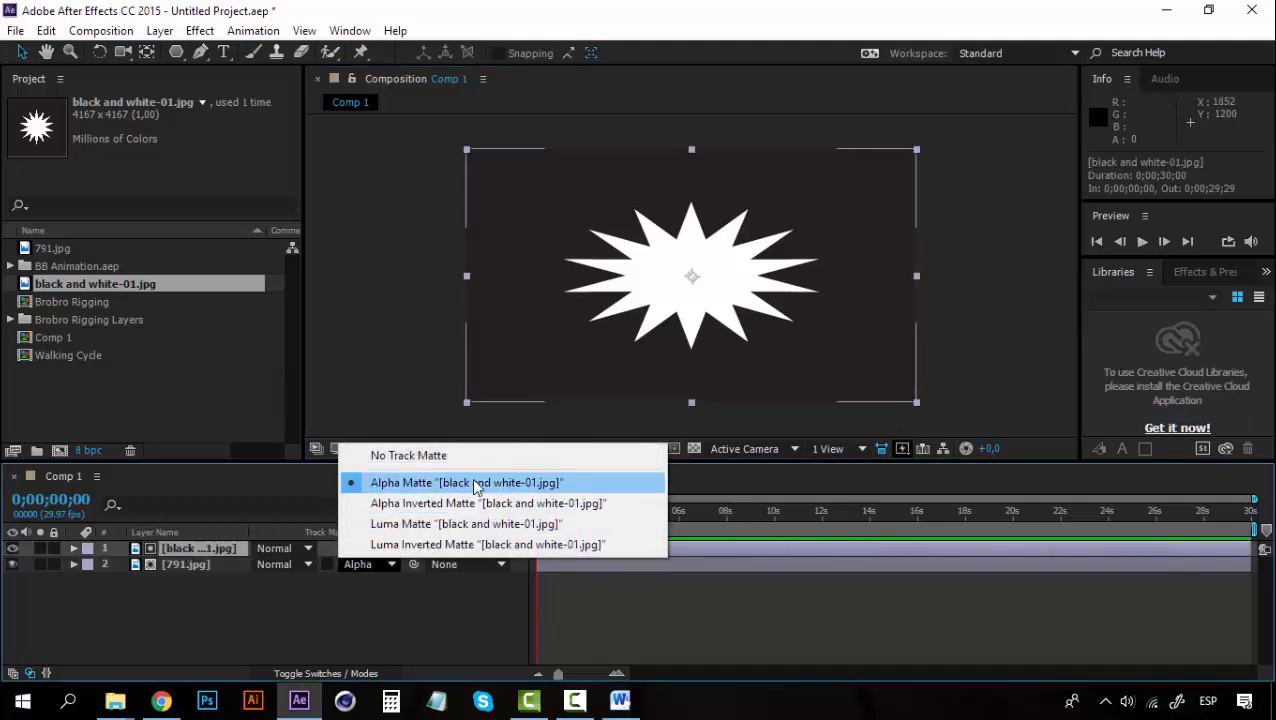
pyautogui.click(418, 545)
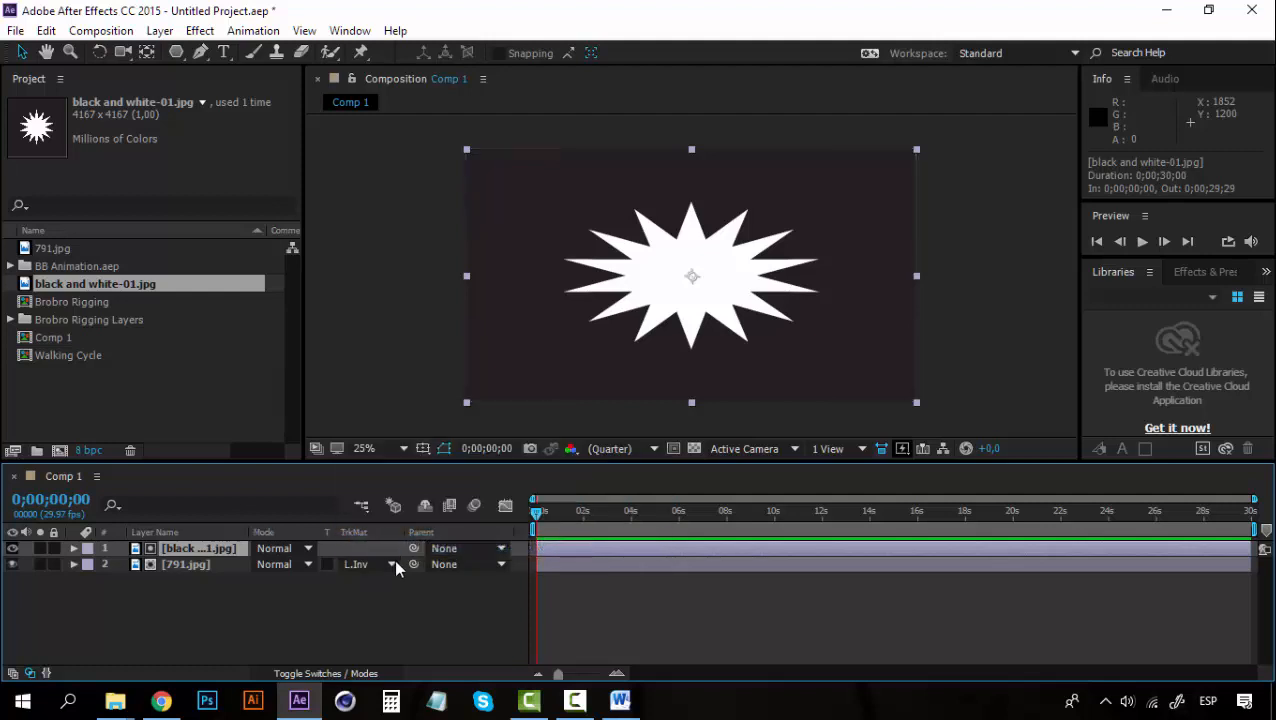
pyautogui.click(13, 549)
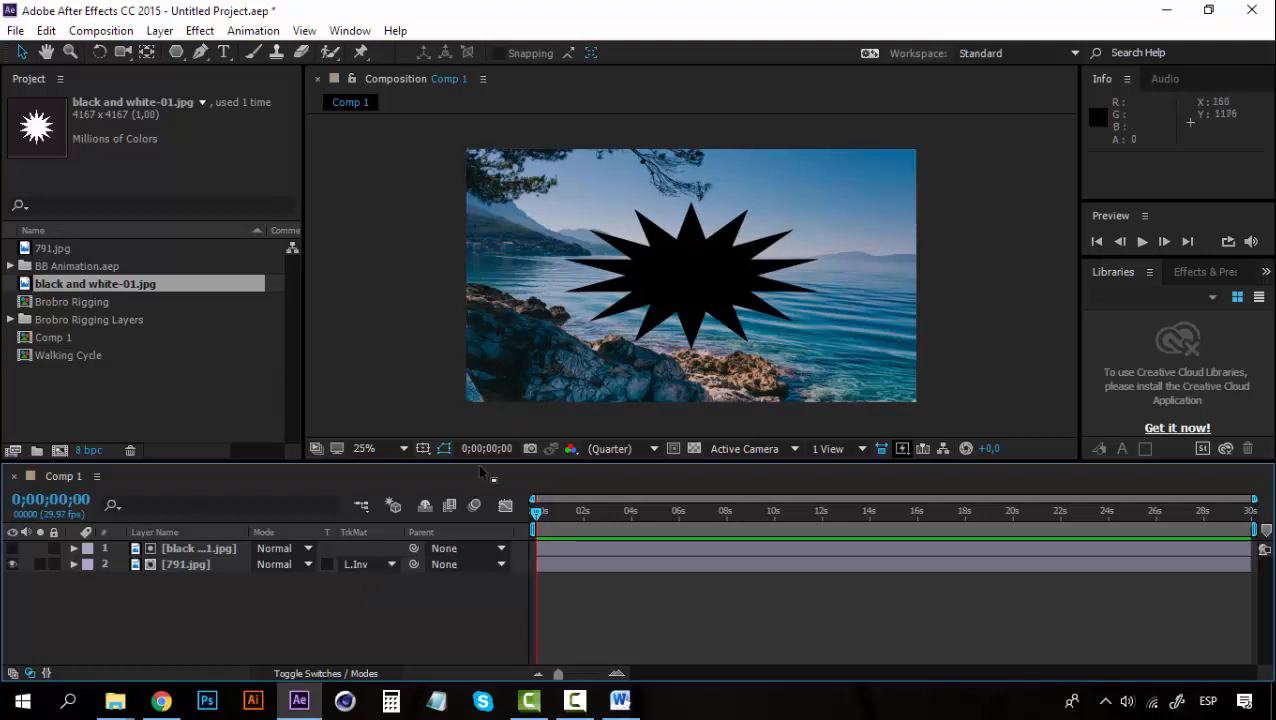
# Switch the track matte of 791.jpg to Luma Matte "[black and white-01.jpg]".
pyautogui.click(389, 566)
pyautogui.click(437, 525)
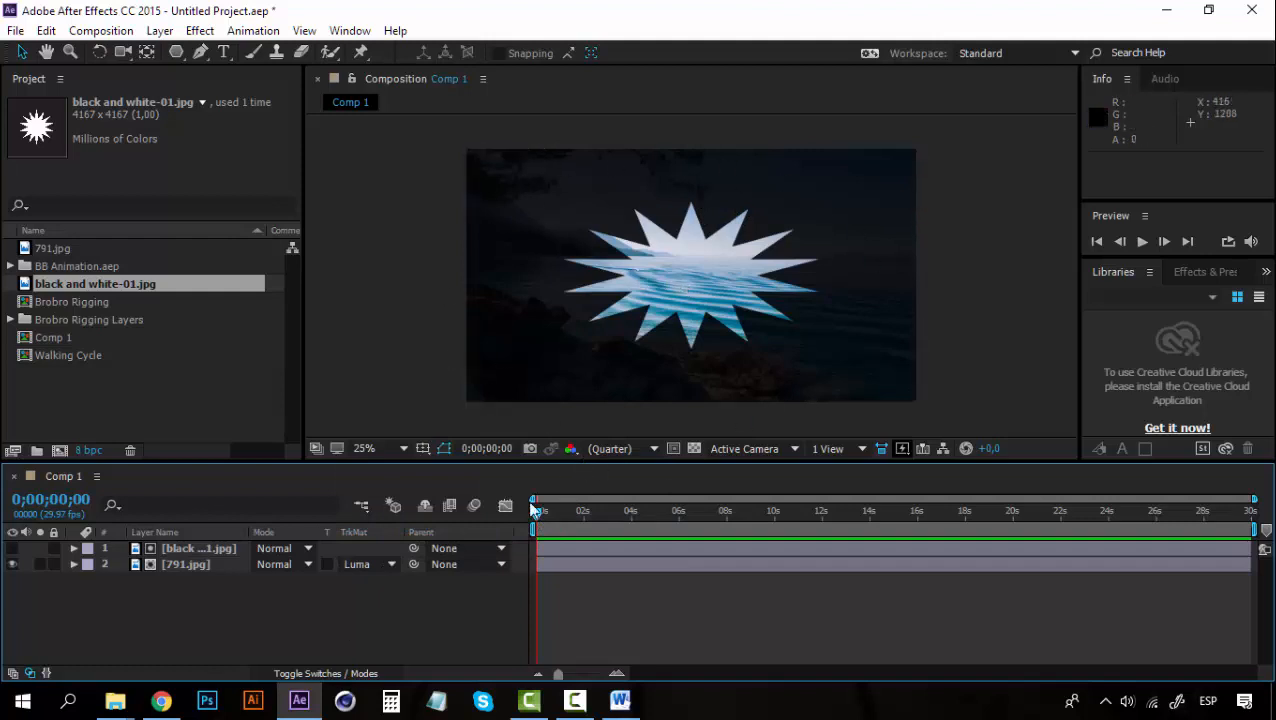
pyautogui.click(393, 563)
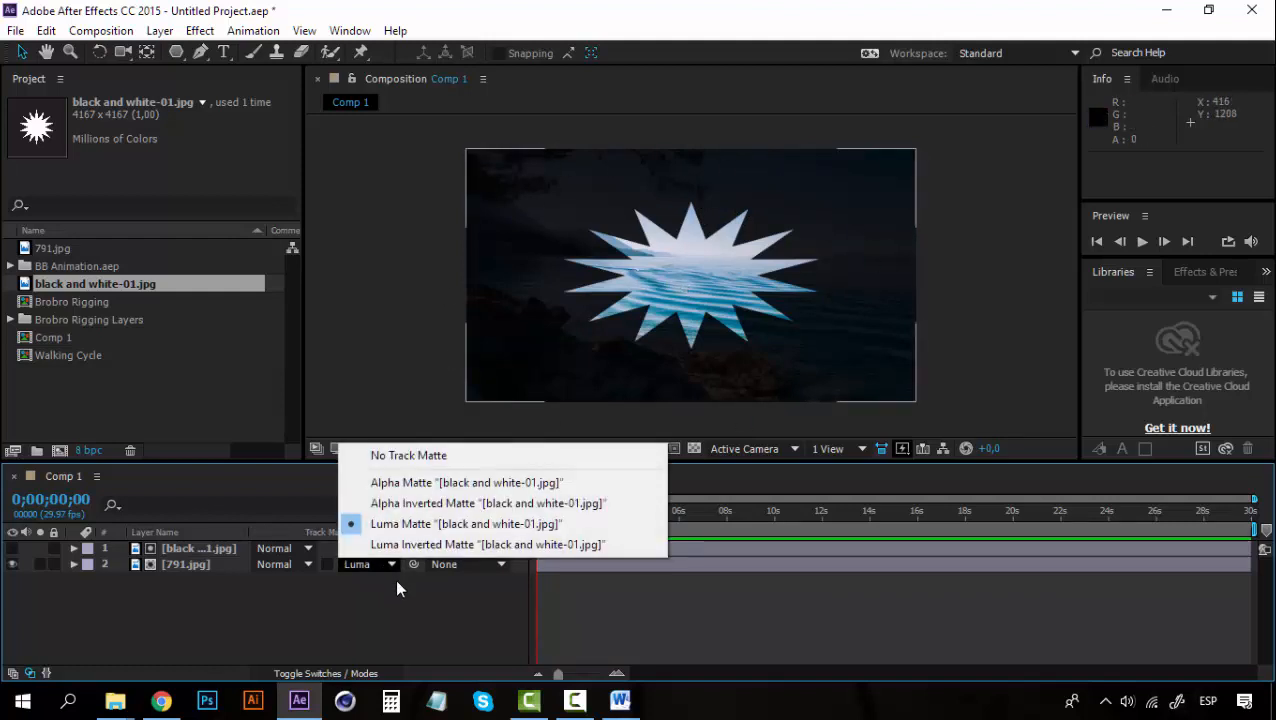
pyautogui.click(397, 589)
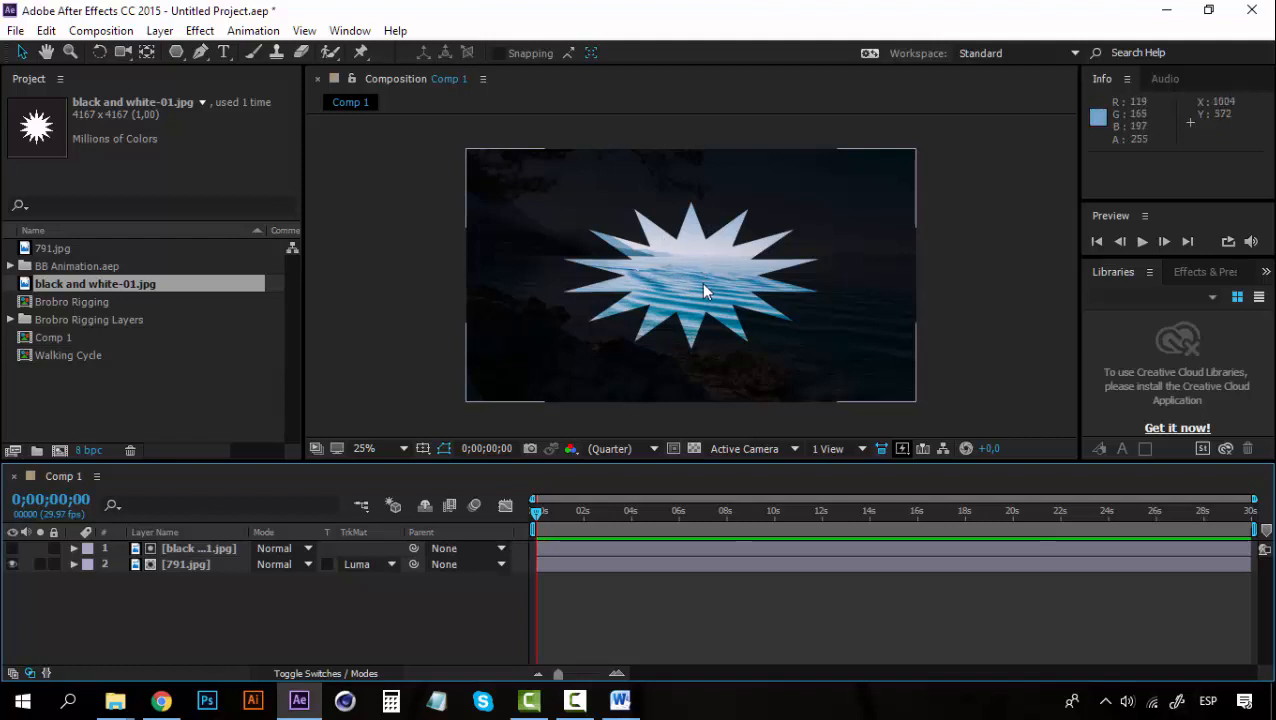
# Replace the black and white-01.jpg layer with a new shape layer containing a five-pointed star drawn from the center of the composition.
pyautogui.click(197, 548)
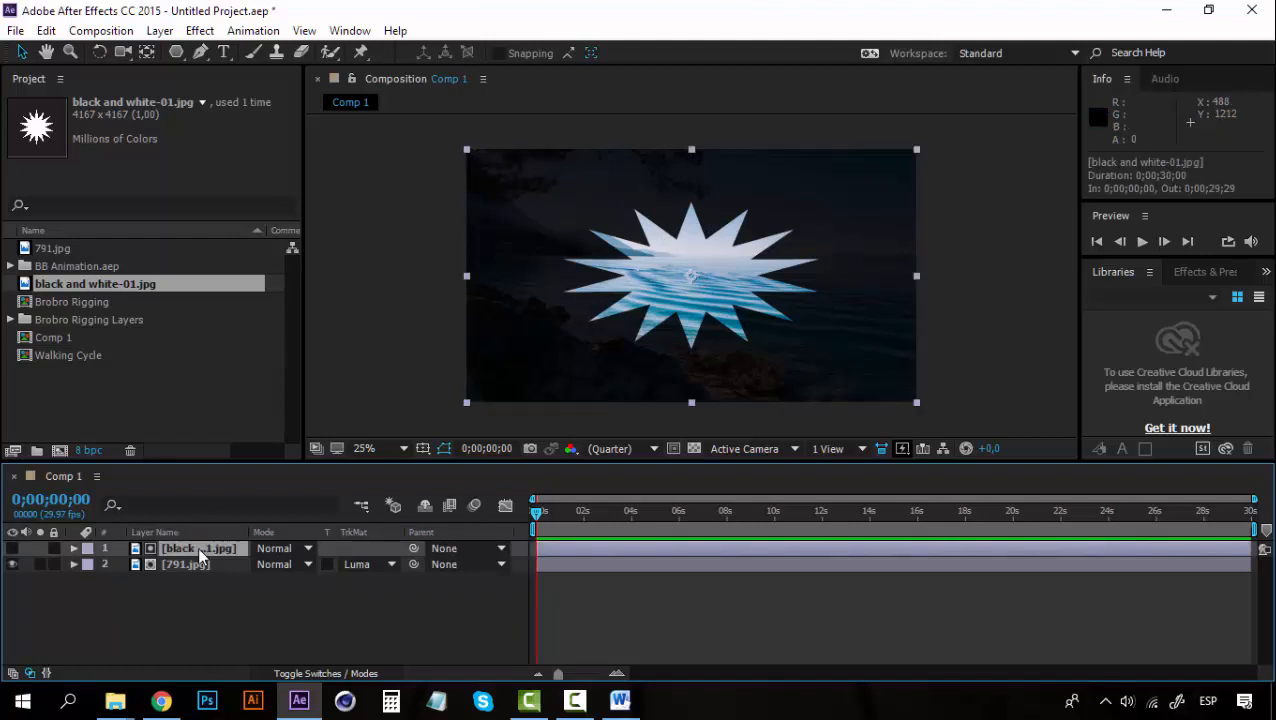
pyautogui.press('Delete')
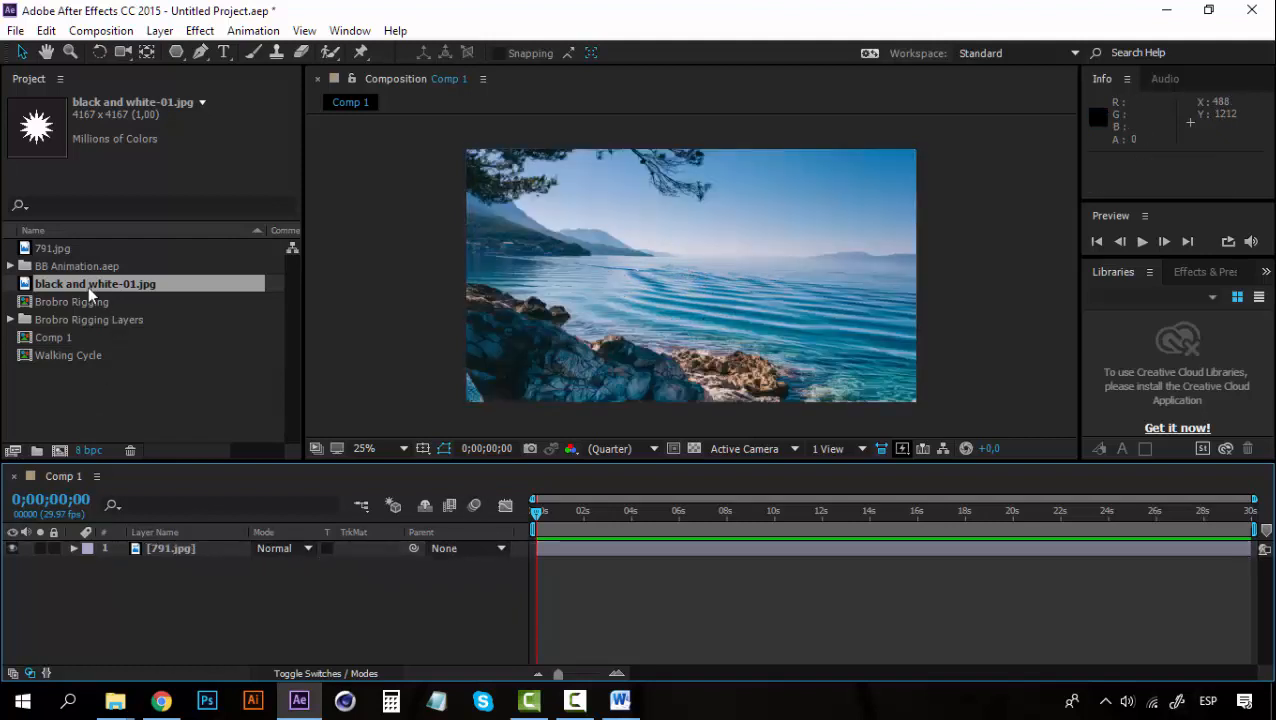
pyautogui.click(164, 30)
pyautogui.moveTo(388, 34)
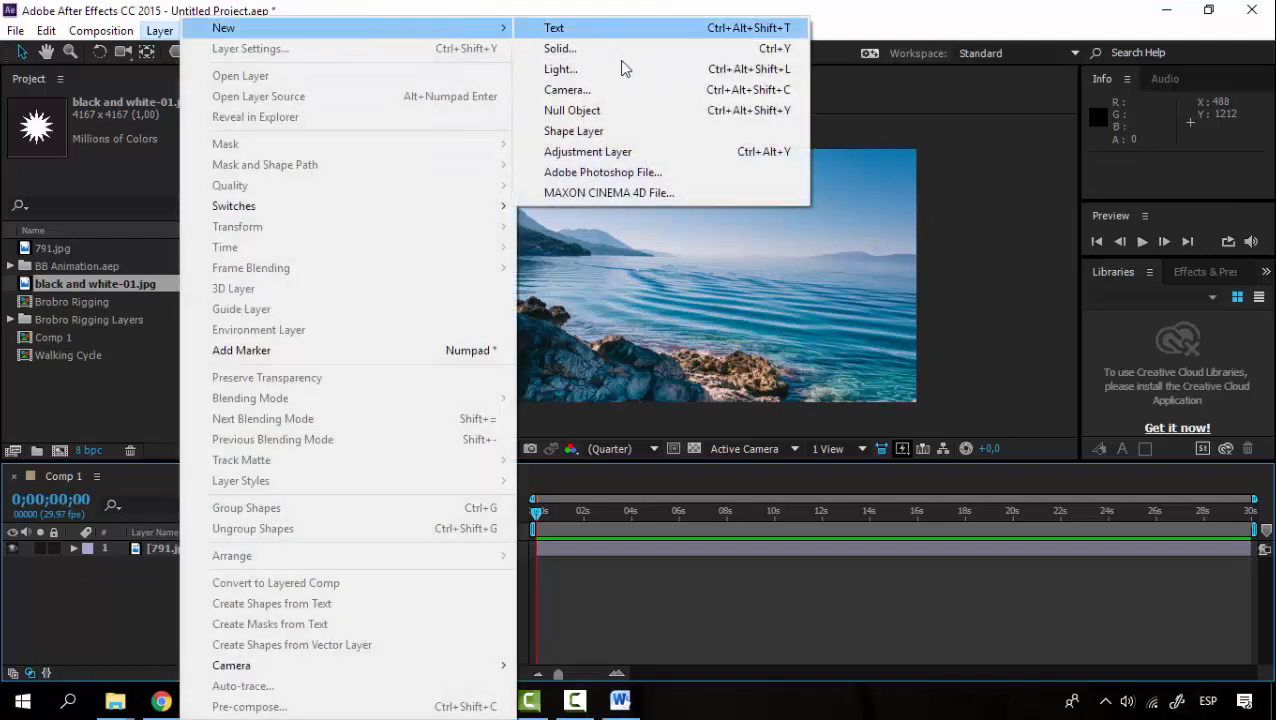
pyautogui.click(610, 132)
pyautogui.moveTo(176, 52); pyautogui.dragTo(257, 129)
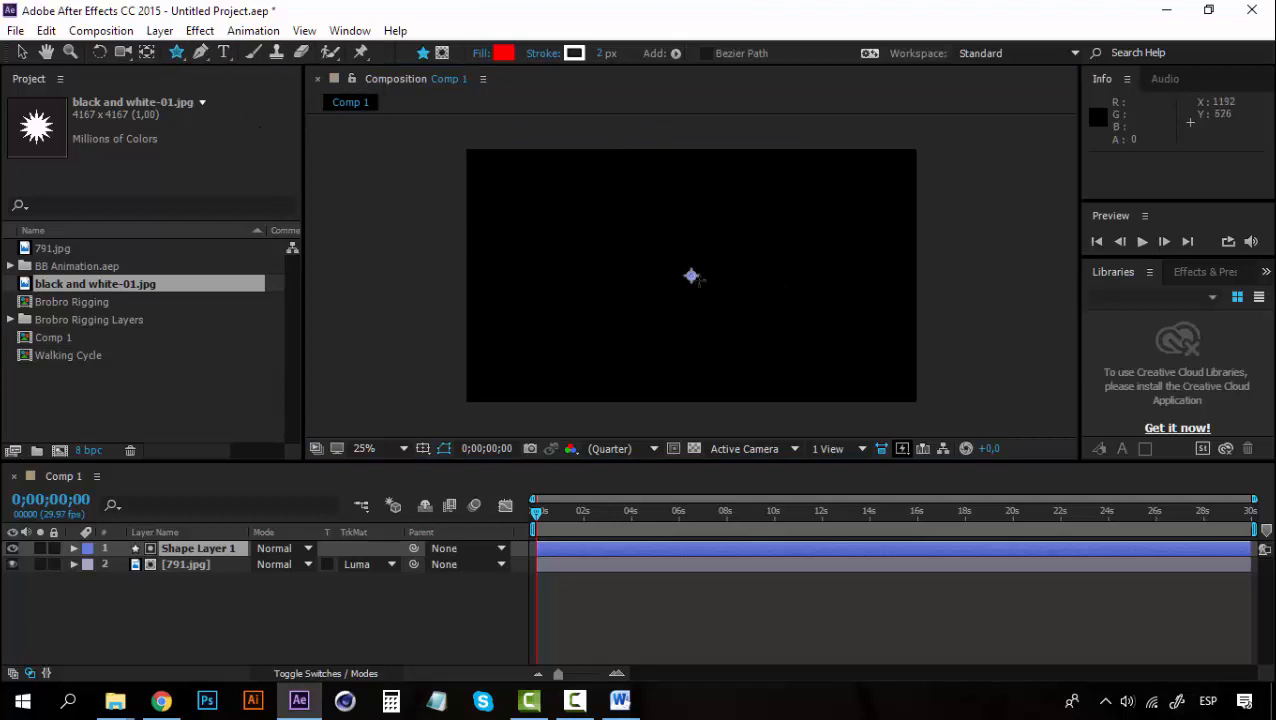
pyautogui.moveTo(691, 276); pyautogui.dragTo(652, 222)
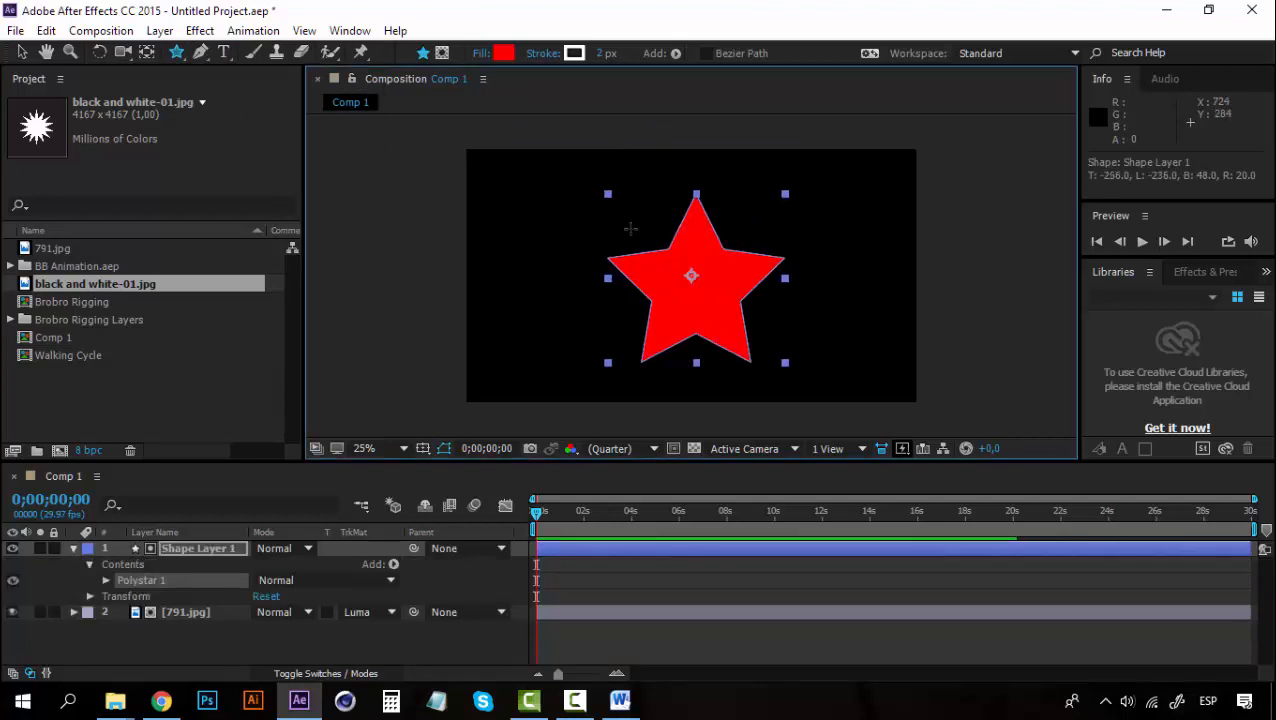
# Hide Shape Layer 1 and set the track matte of 791.jpg to Alpha Matte "Shape Layer 1".
pyautogui.click(12, 549)
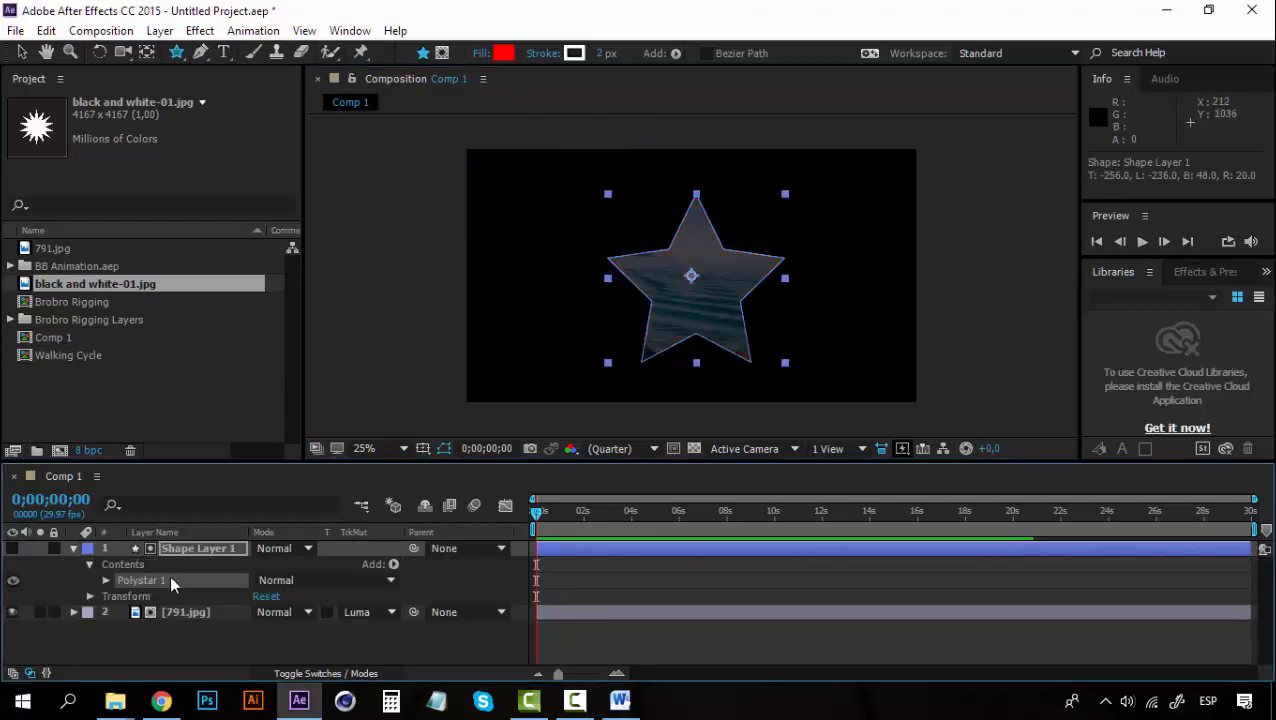
pyautogui.click(368, 612)
pyautogui.click(426, 530)
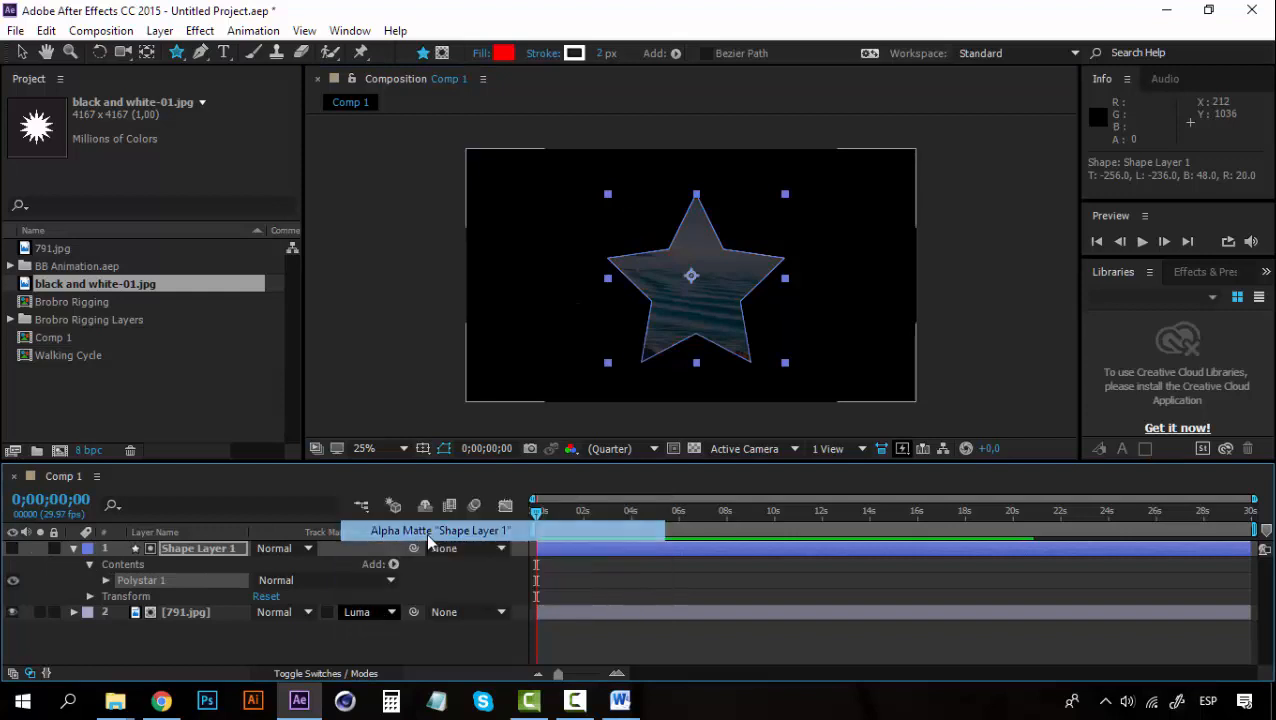
pyautogui.click(347, 638)
pyautogui.click(735, 285)
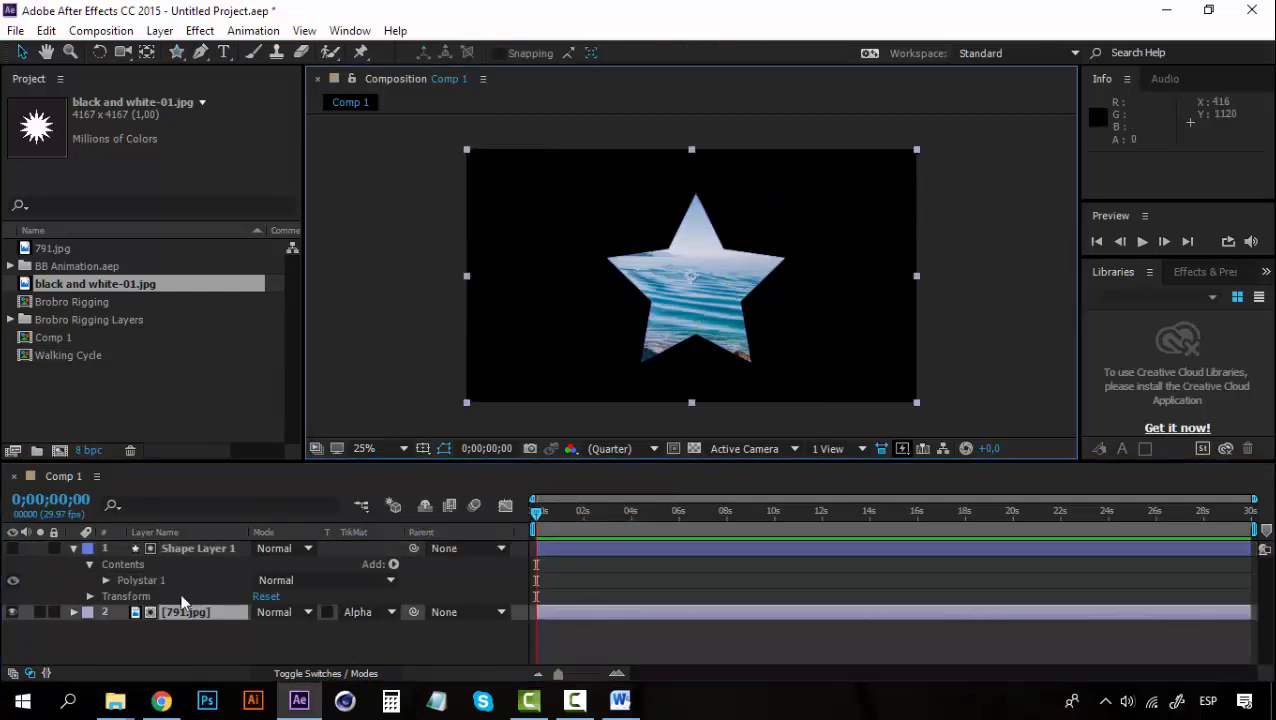
# Try moving 791.jpg inside the star matte and moving the star shape layer itself, undoing each move.
pyautogui.click(199, 548)
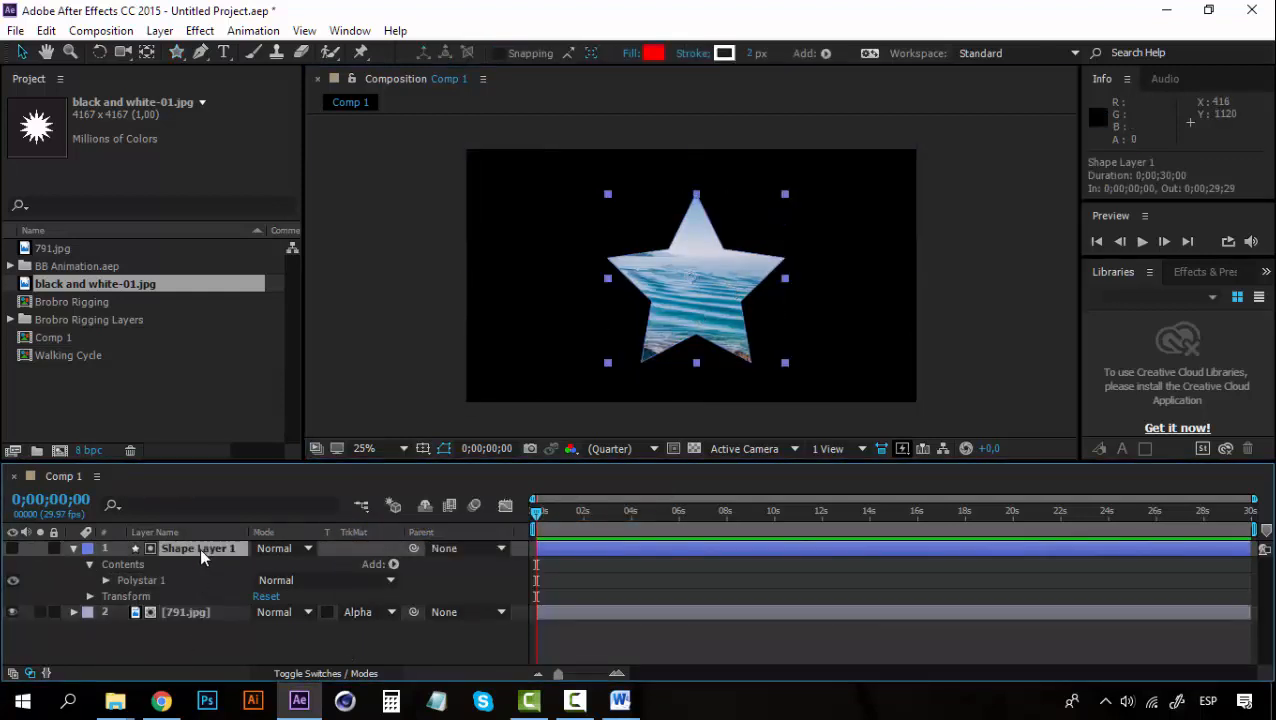
pyautogui.click(188, 612)
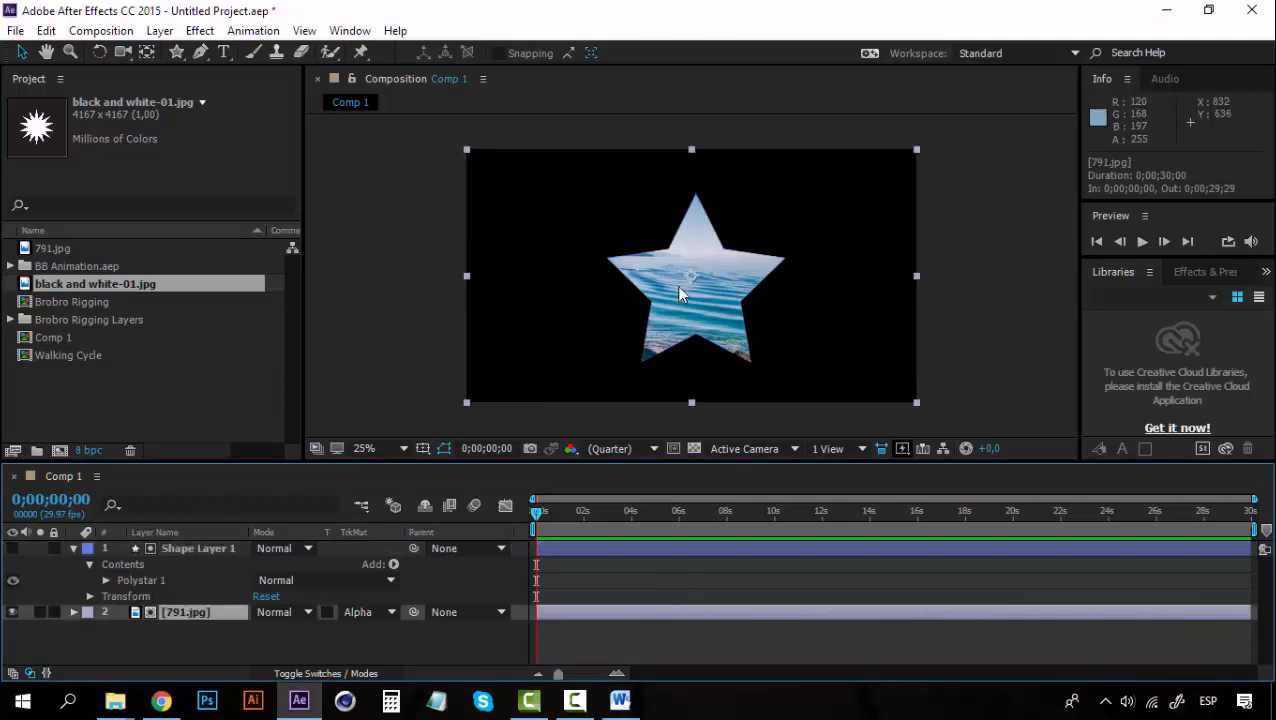
pyautogui.moveTo(726, 320); pyautogui.dragTo(672, 327)
pyautogui.hotkey('ctrl', 'z')
pyautogui.click(192, 546)
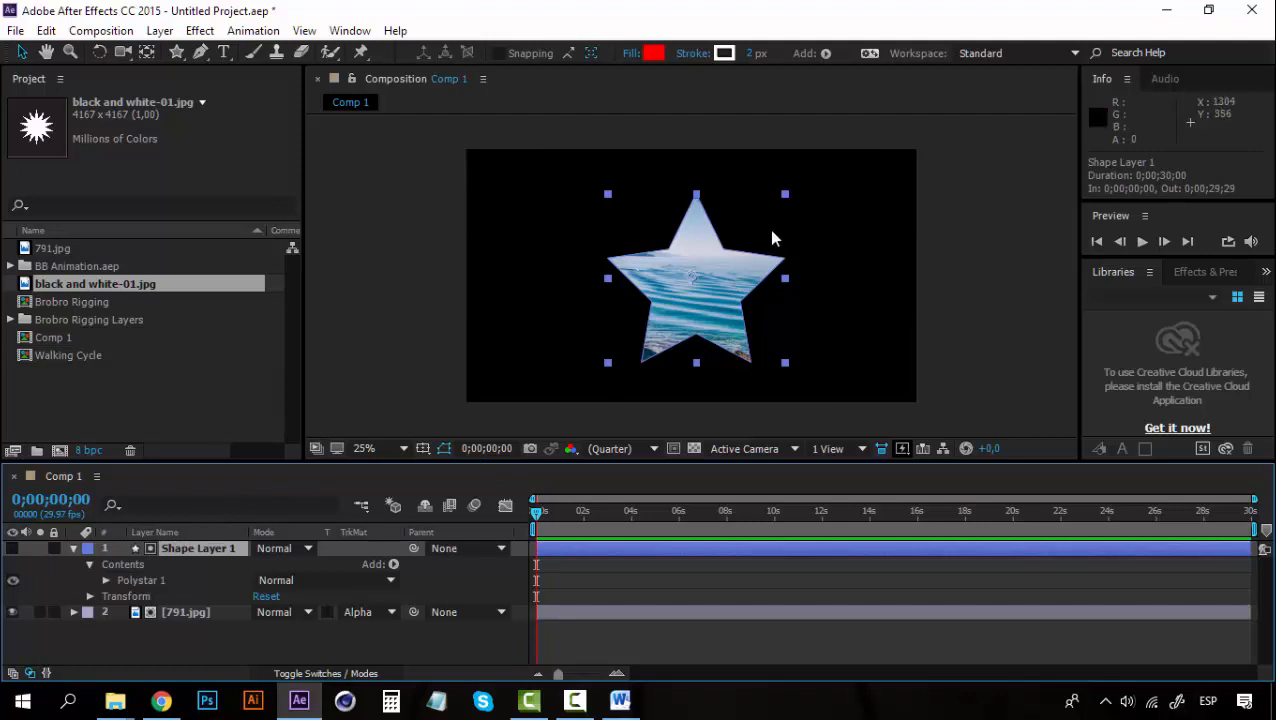
pyautogui.moveTo(739, 277)
pyautogui.mouseDown()
pyautogui.moveTo(609, 242)
pyautogui.moveTo(580, 297)
pyautogui.moveTo(848, 323)
pyautogui.moveTo(908, 229)
pyautogui.moveTo(851, 180)
pyautogui.moveTo(625, 233)
pyautogui.moveTo(586, 313)
pyautogui.moveTo(885, 342)
pyautogui.moveTo(750, 280)
pyautogui.mouseUp()
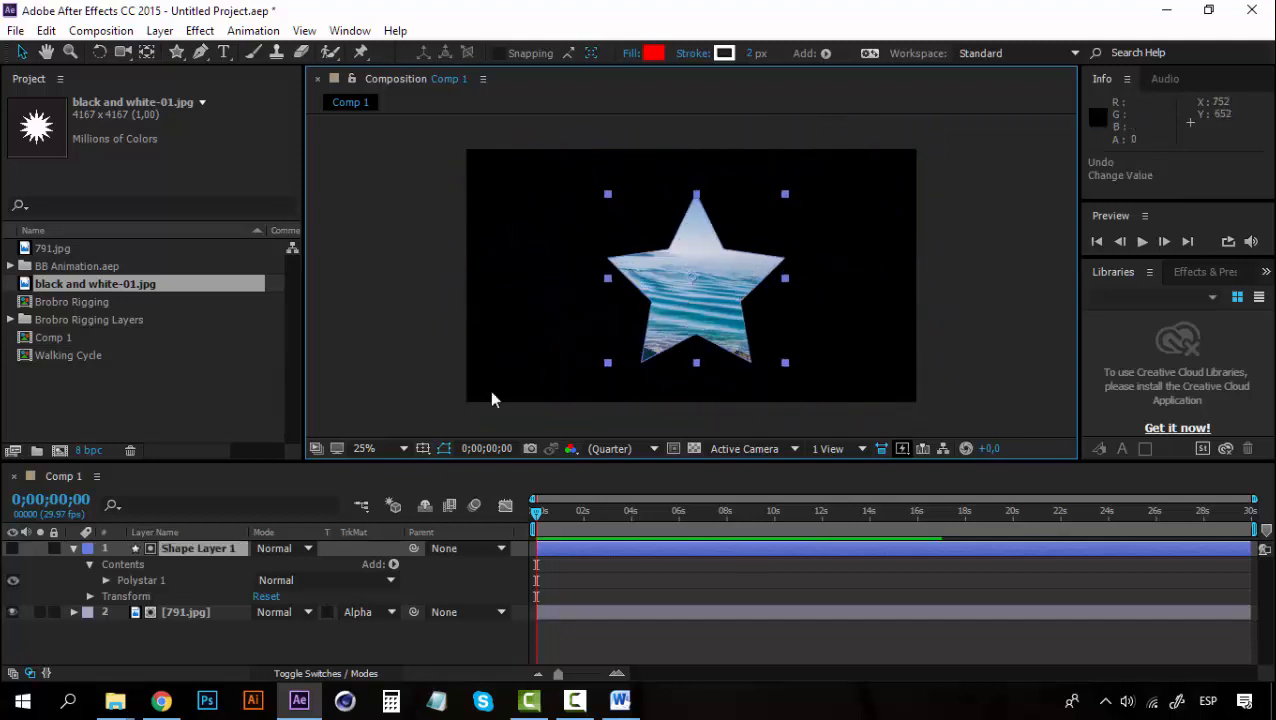
# Delete Shape Layer 1 and add a new text layer reading "TRACK MATTE" above 791.jpg.
pyautogui.click(199, 548)
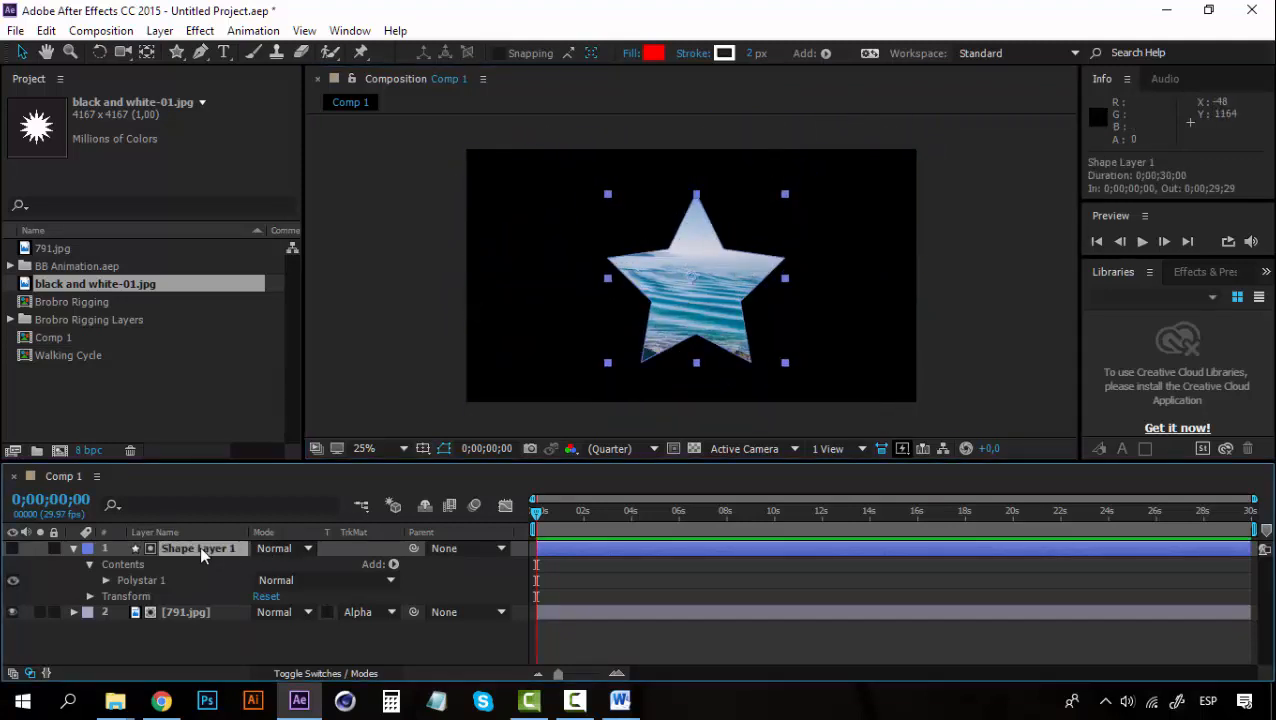
pyautogui.press('Delete')
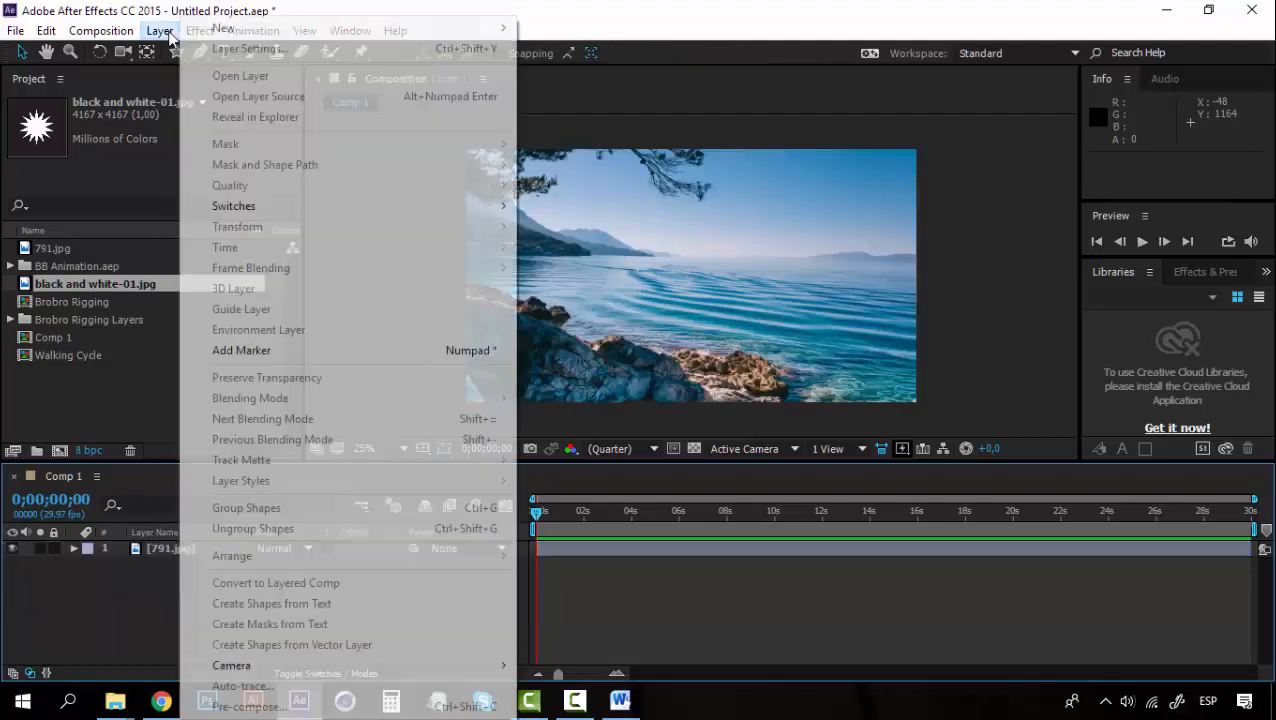
pyautogui.click(161, 30)
pyautogui.moveTo(379, 30)
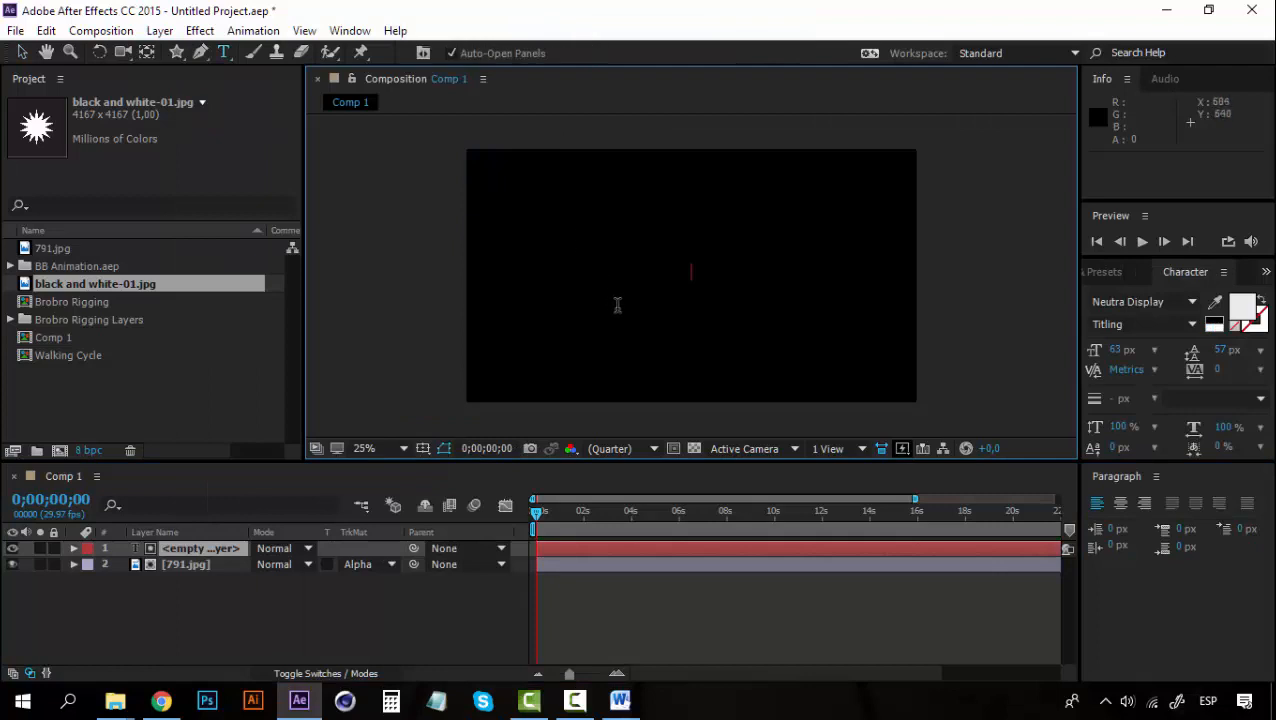
pyautogui.write('TR')
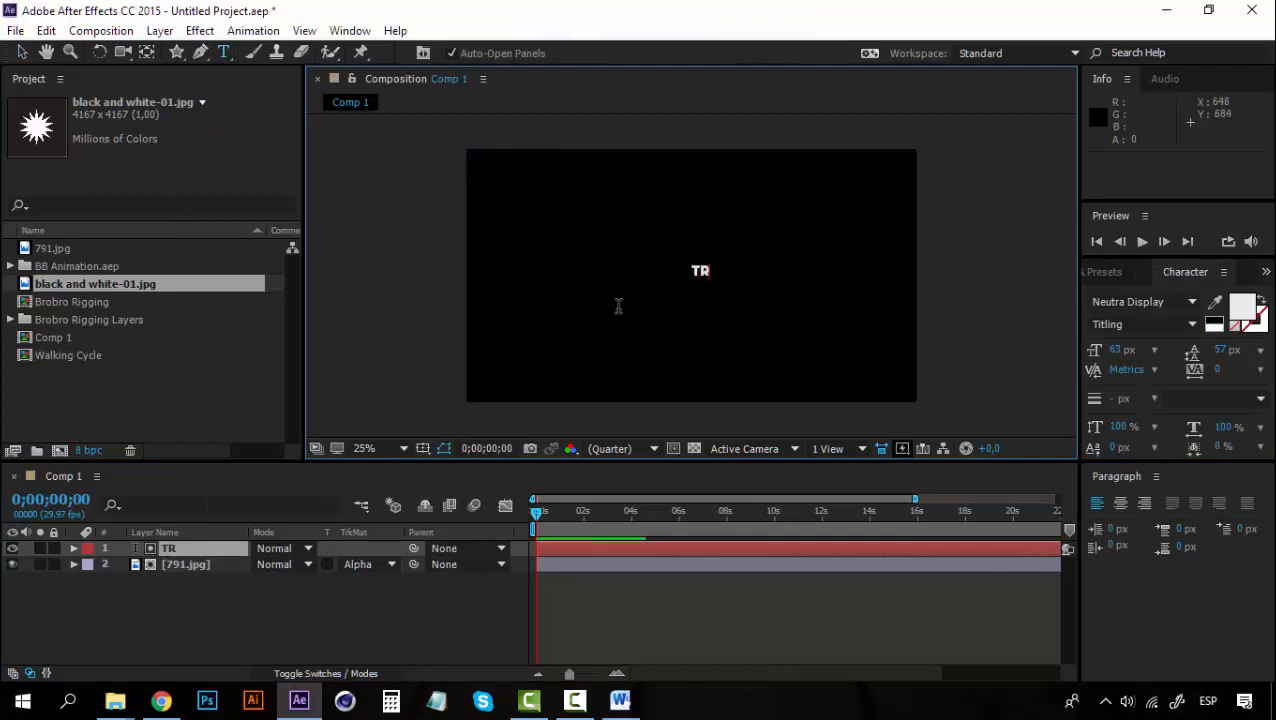
pyautogui.write('ACK MATTE')
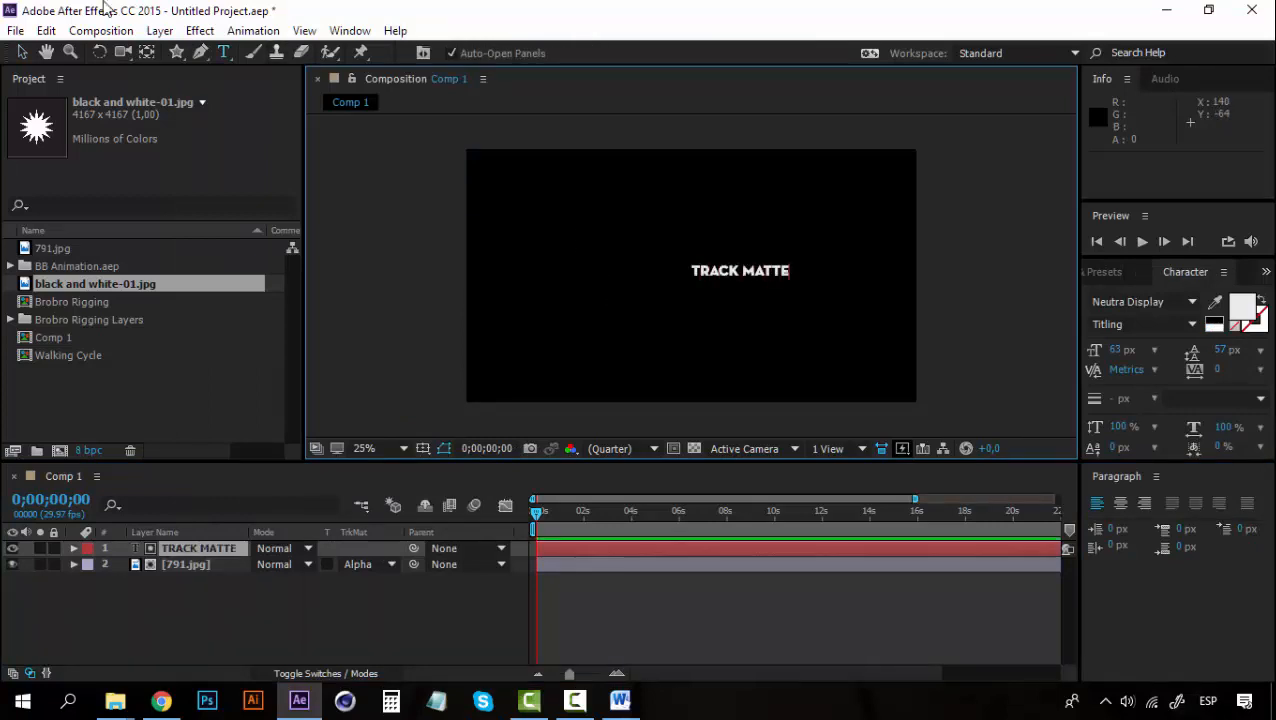
pyautogui.click(22, 52)
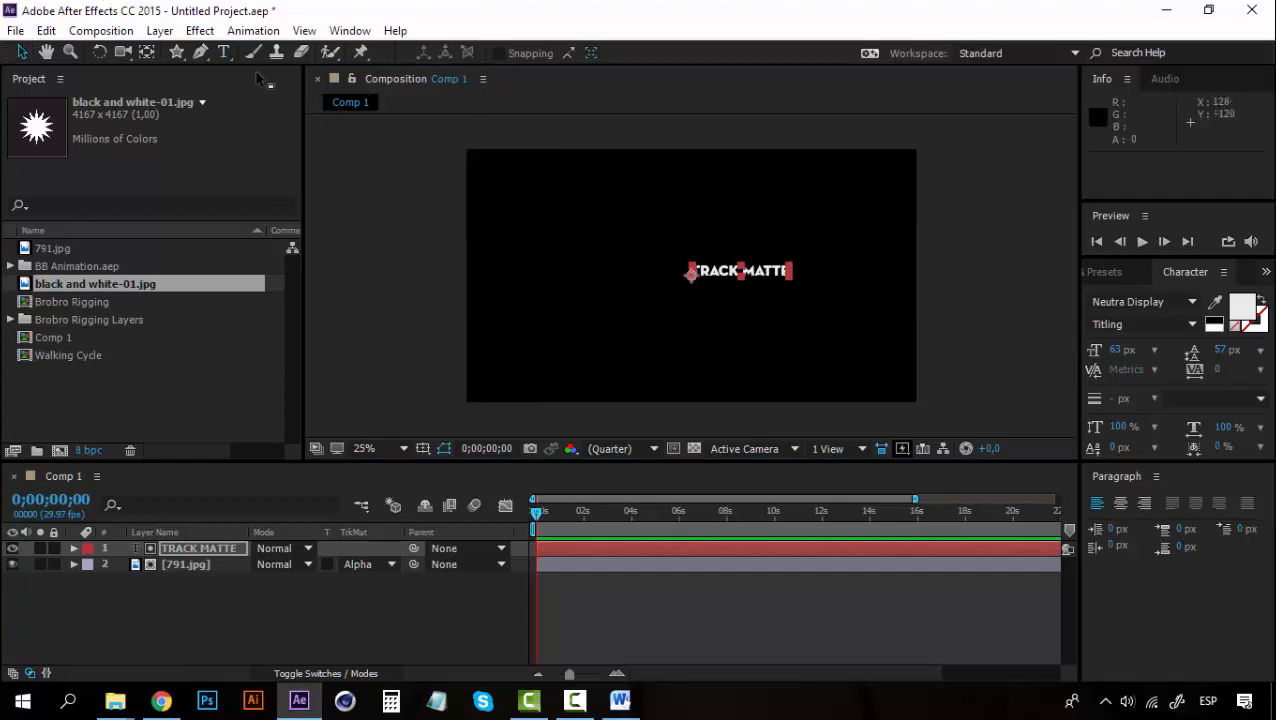
# Break the text onto two lines, with "TRACK" above "MATTE".
pyautogui.click(224, 52)
pyautogui.click(740, 271)
pyautogui.press('Return')
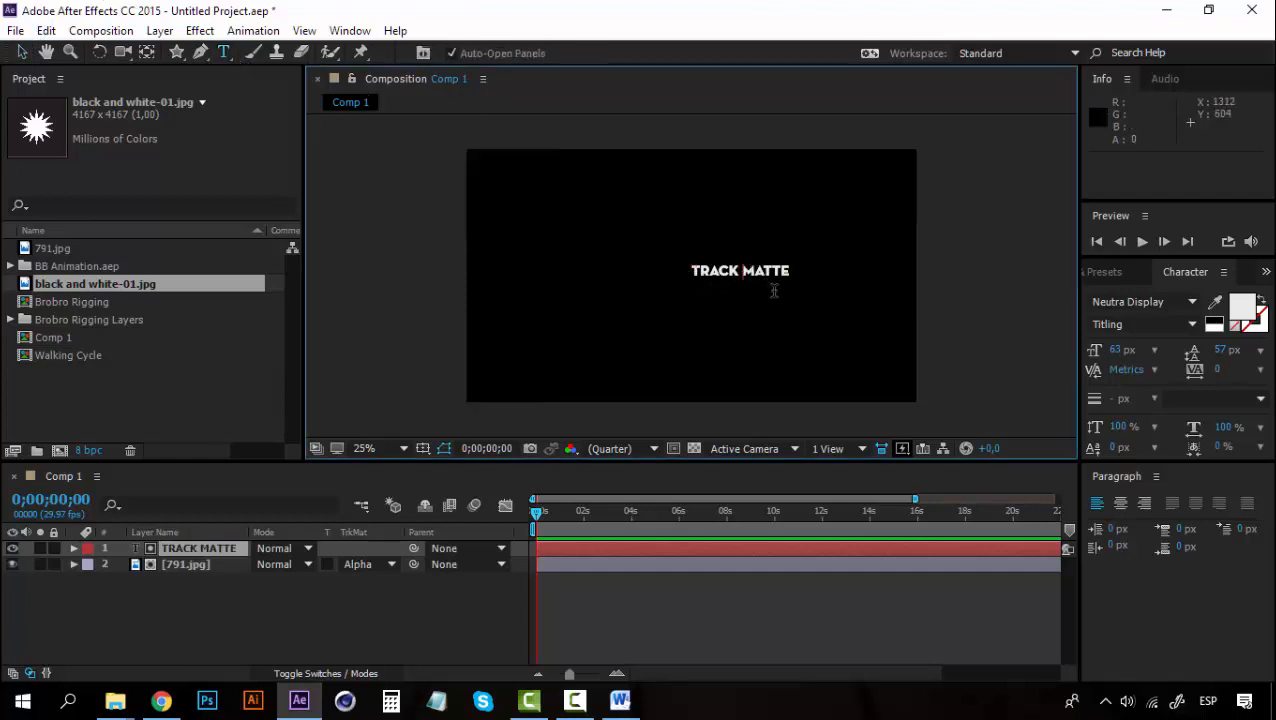
pyautogui.click(22, 52)
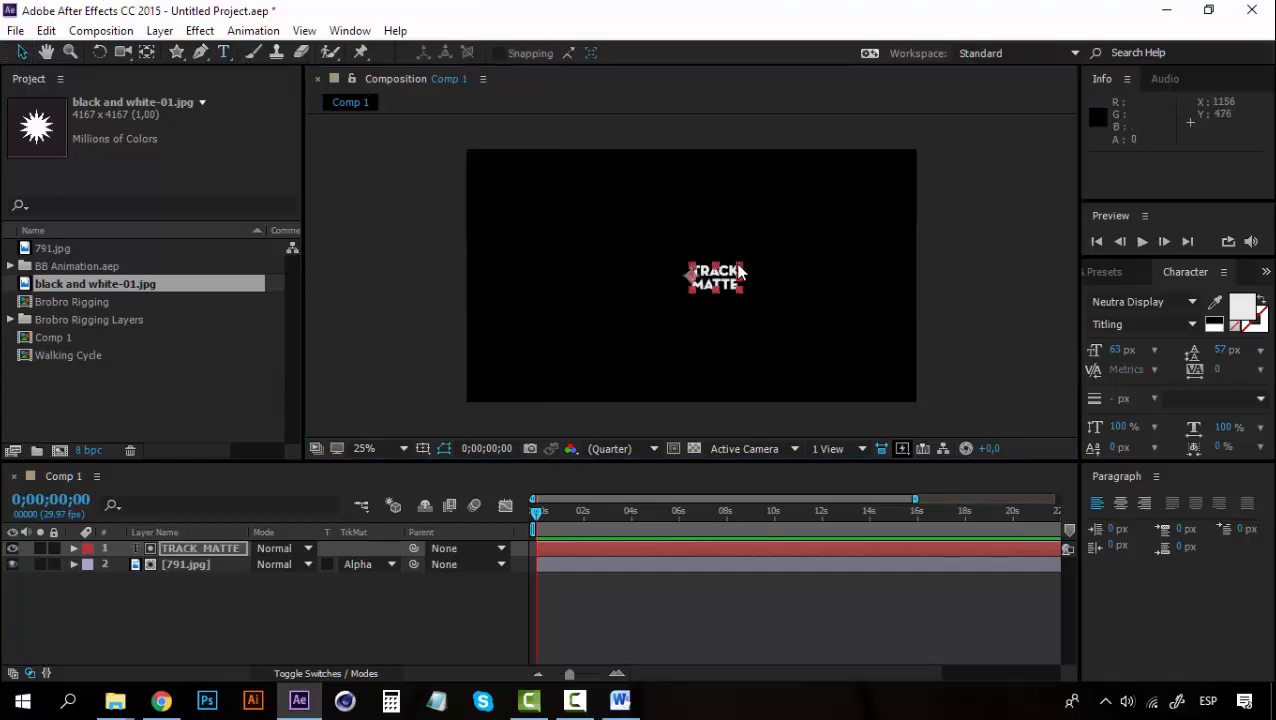
# Scale the TRACK MATTE text layer up to about 512% and move it to the middle of the composition.
pyautogui.moveTo(738, 264); pyautogui.dragTo(880, 264)
pyautogui.press('capslock')
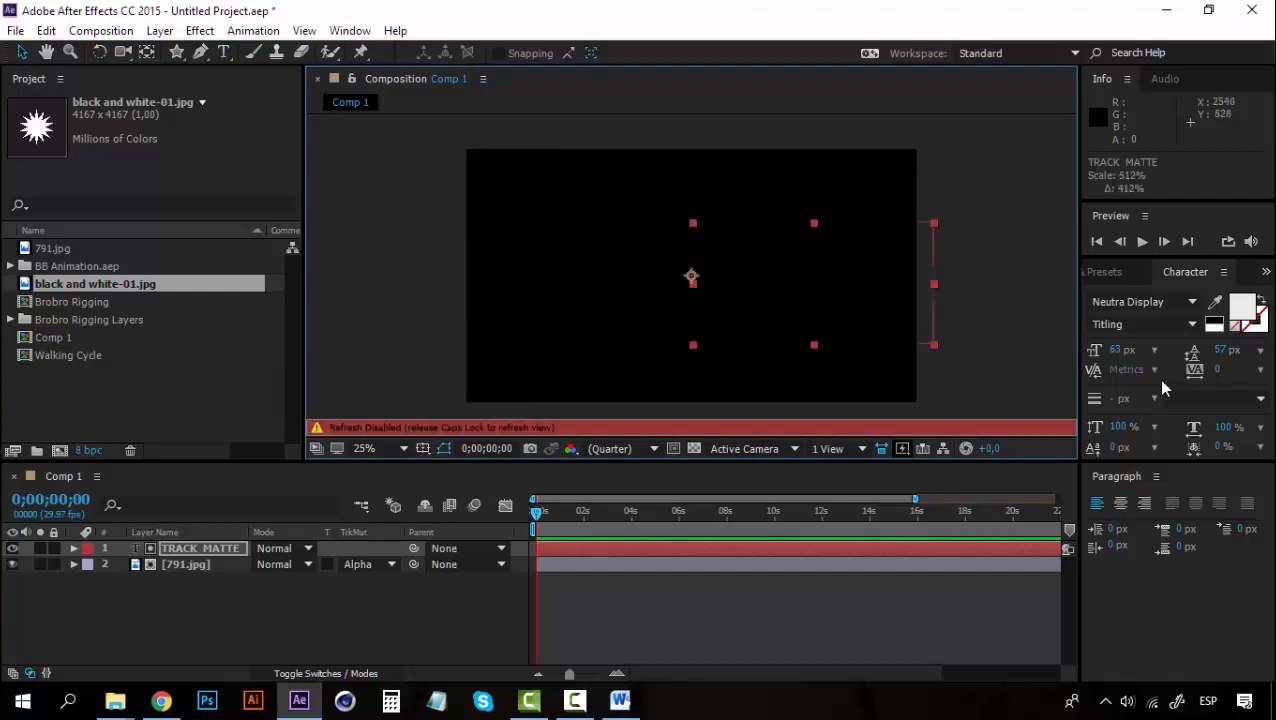
pyautogui.press('capslock')
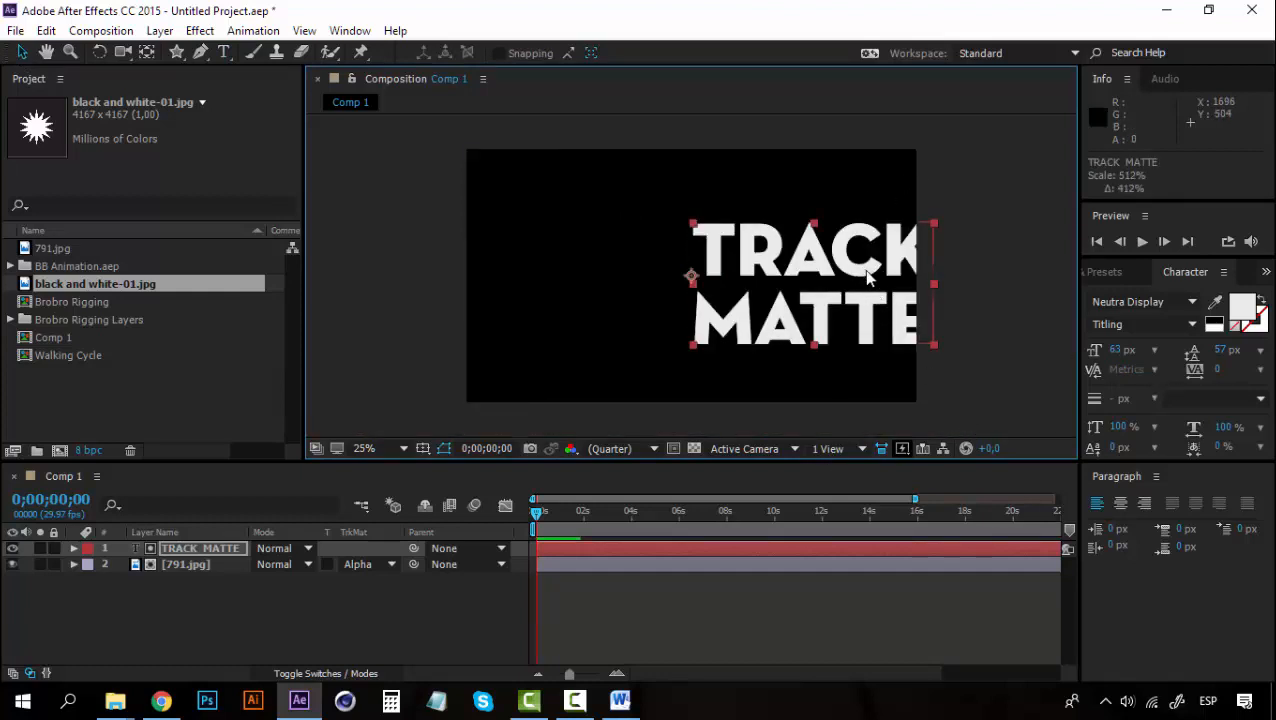
pyautogui.moveTo(868, 278); pyautogui.dragTo(744, 270)
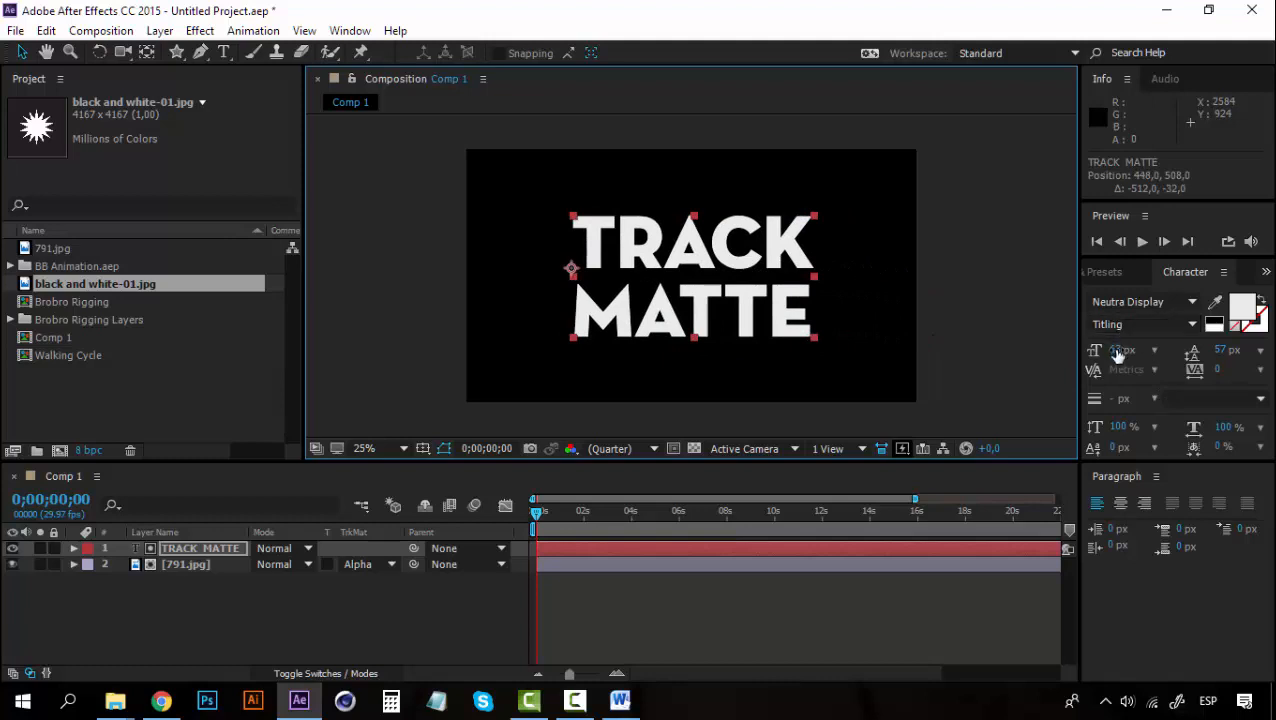
# Set the text's font size to 79 px and leading to 66 px, and recenter the text in the frame.
pyautogui.moveTo(1118, 355); pyautogui.dragTo(1225, 355)
pyautogui.click(828, 250)
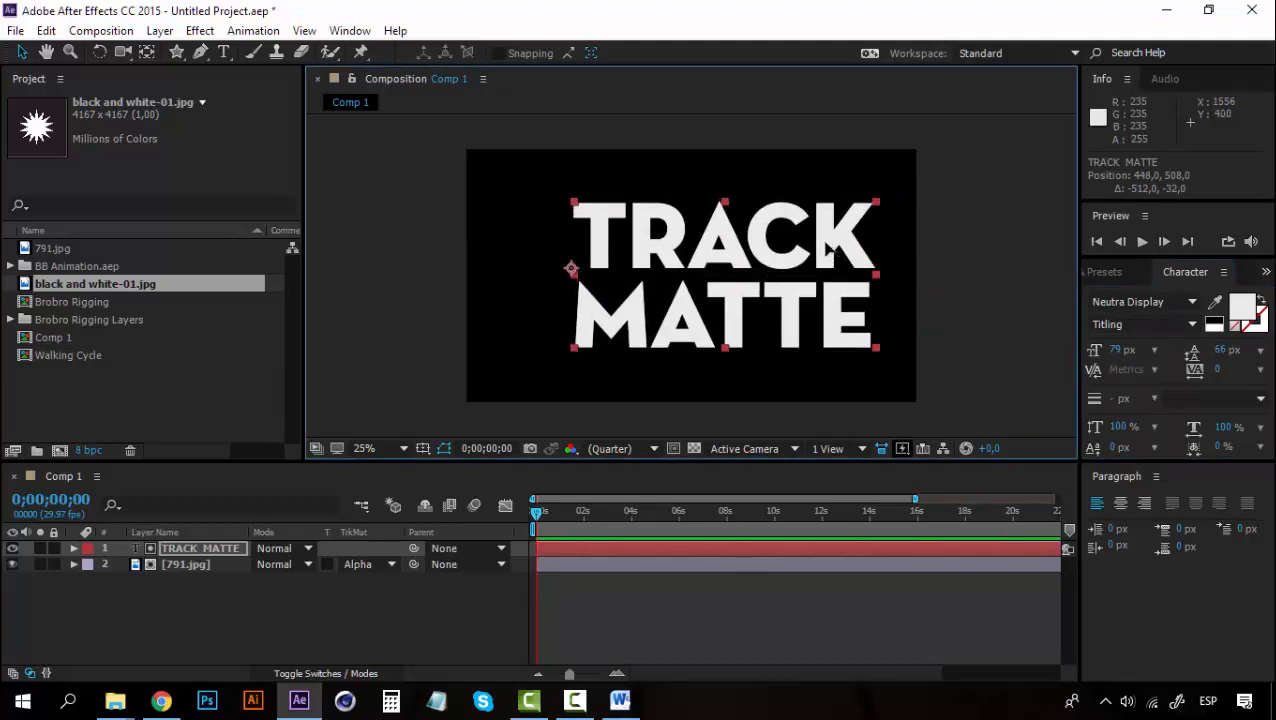
pyautogui.moveTo(828, 250); pyautogui.dragTo(798, 250)
pyautogui.click(145, 608)
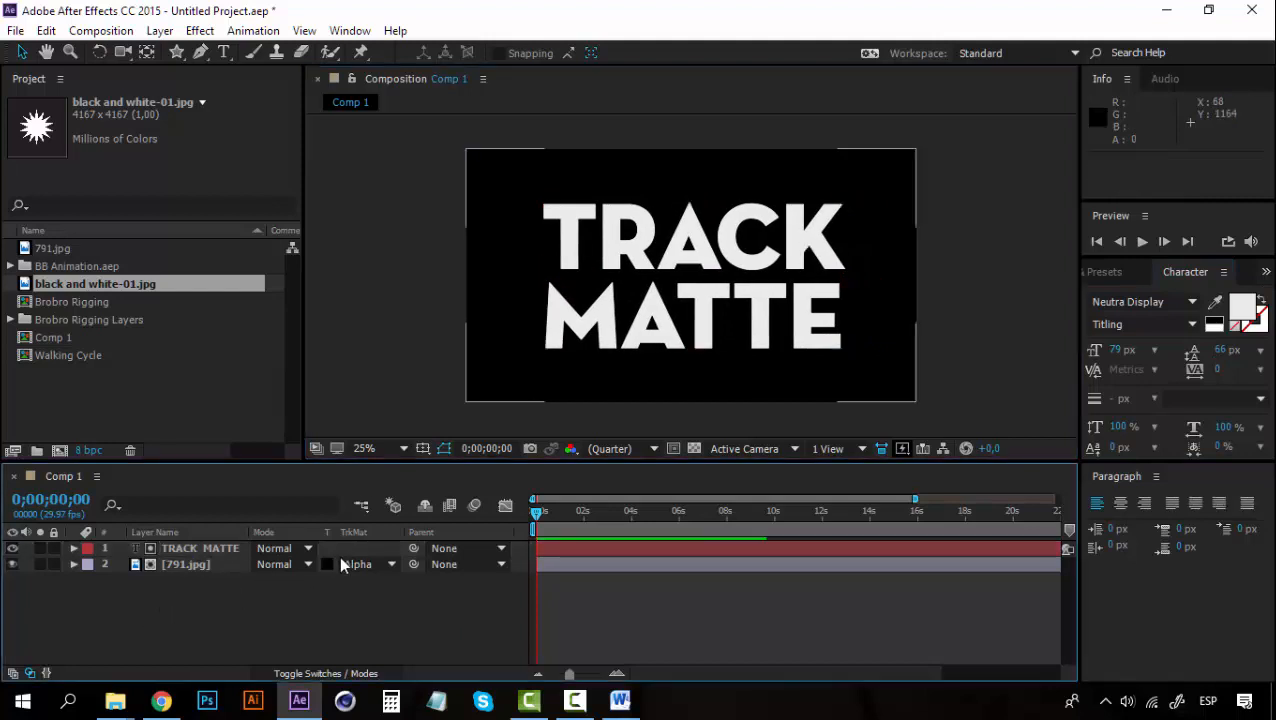
# Hide the TRACK MATTE text layer so 791.jpg shows through the letters.
pyautogui.click(200, 549)
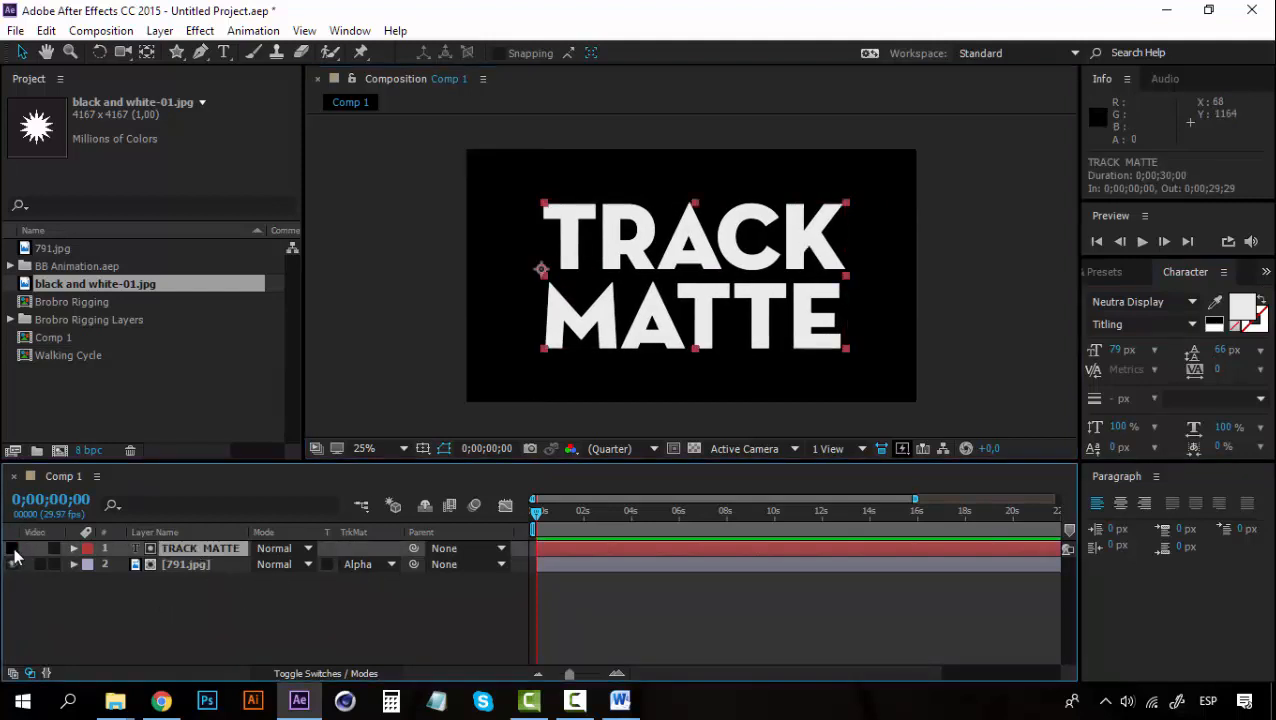
pyautogui.click(13, 549)
pyautogui.click(993, 278)
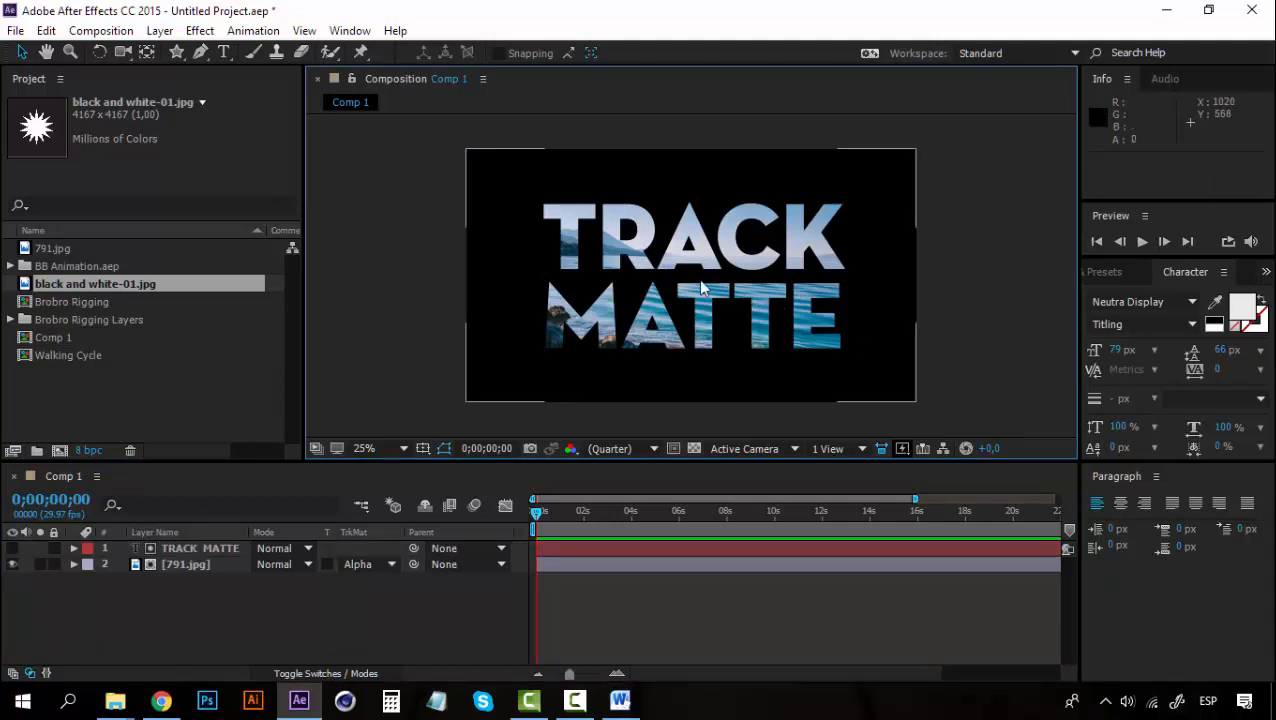
# Replace the 791.jpg layer with freesnowboardingtrick.mov below the text and set it to Alpha Matte "TRACK MATTE".
pyautogui.click(174, 566)
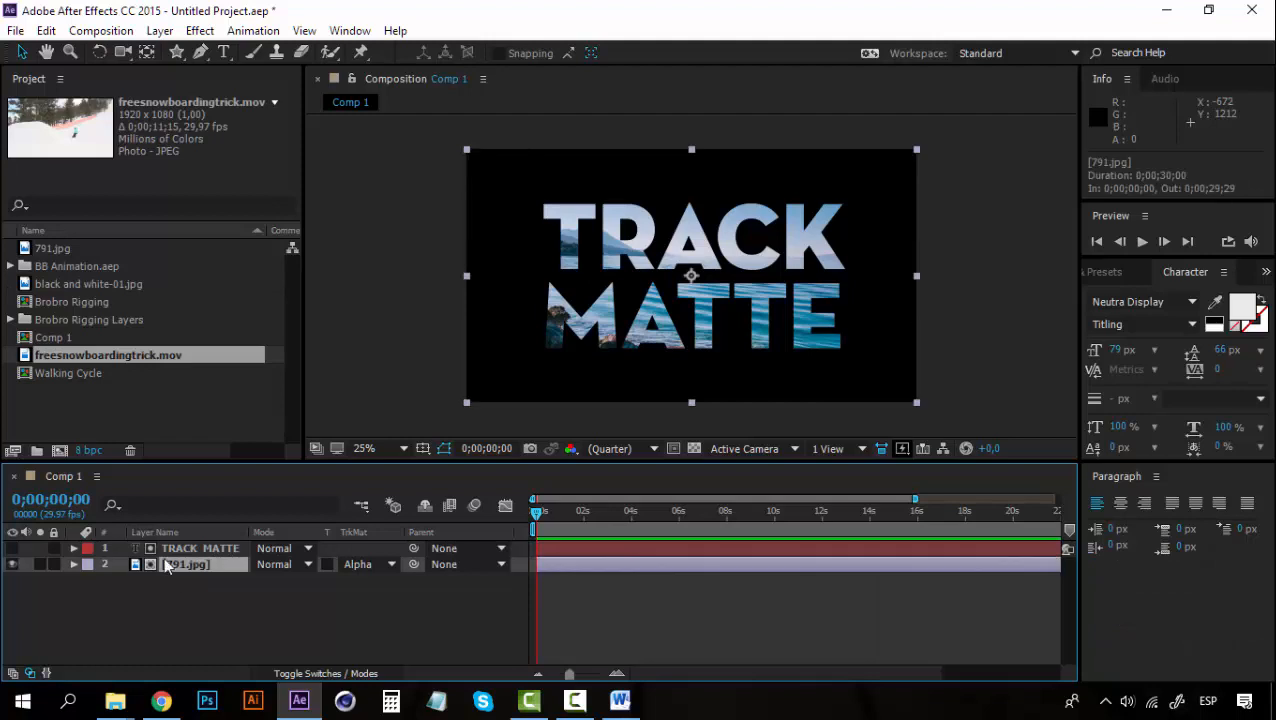
pyautogui.press('Delete')
pyautogui.moveTo(128, 355); pyautogui.dragTo(202, 568)
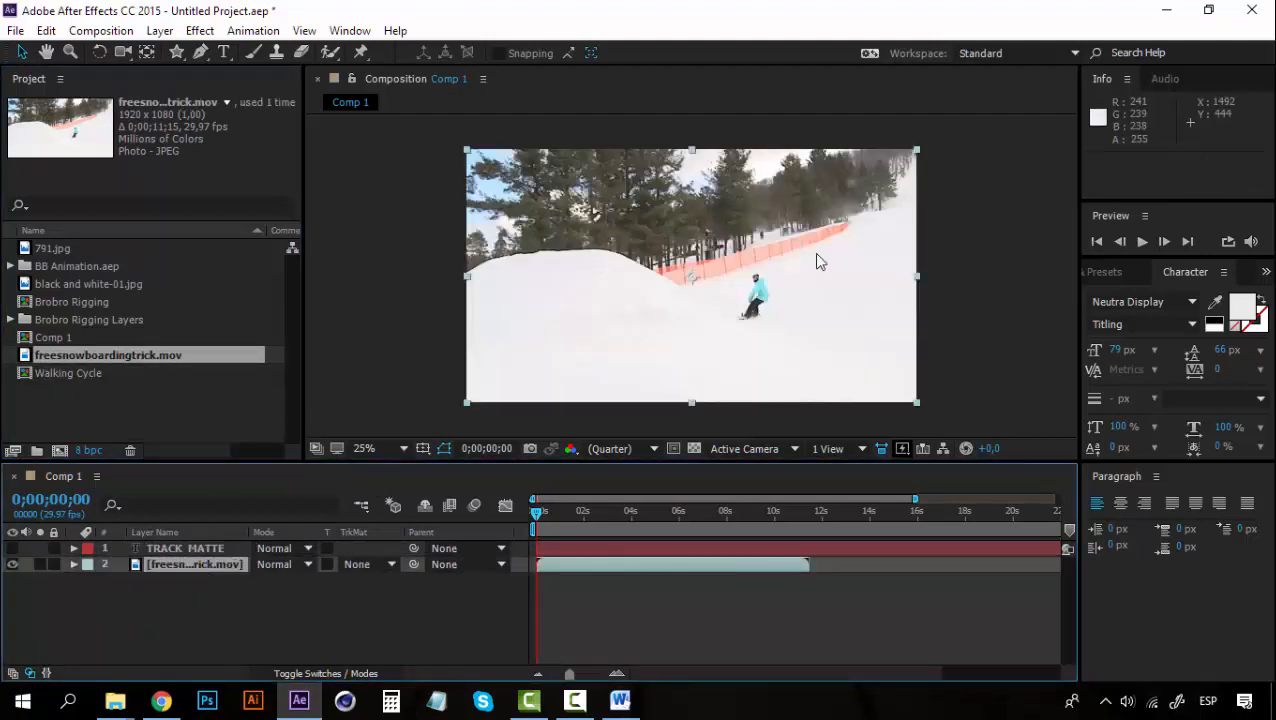
pyautogui.click(383, 564)
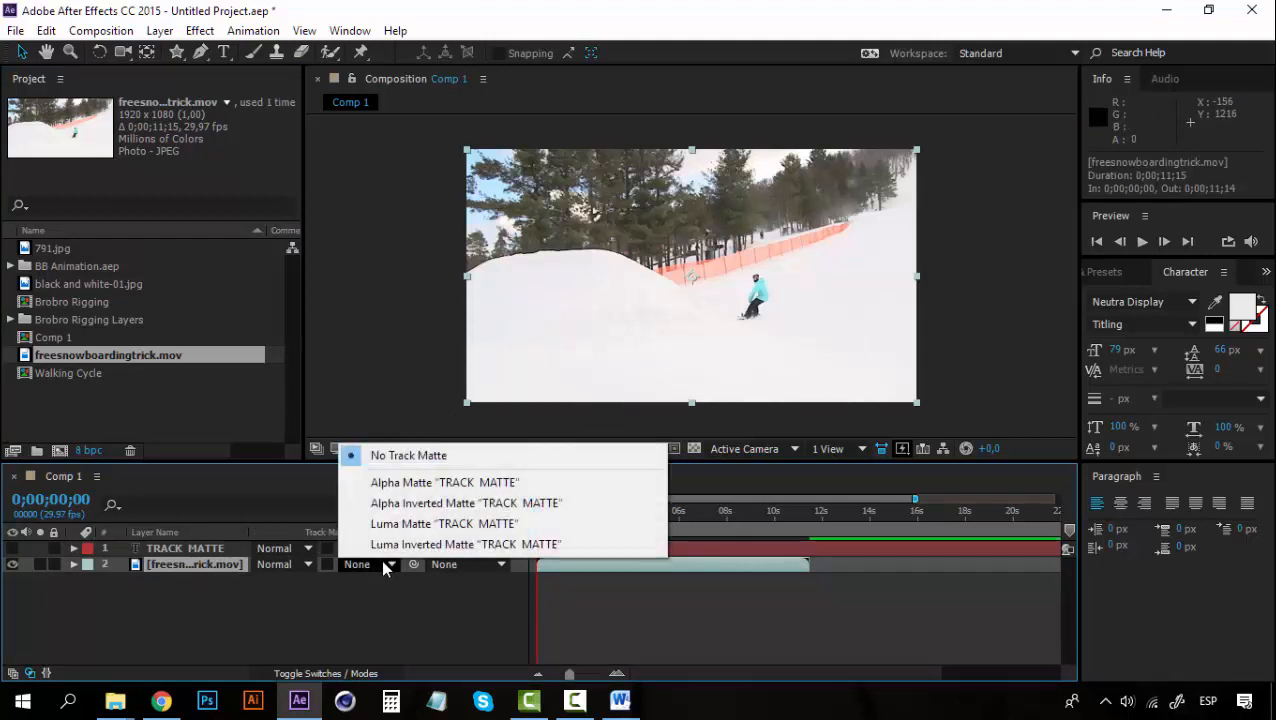
pyautogui.click(410, 482)
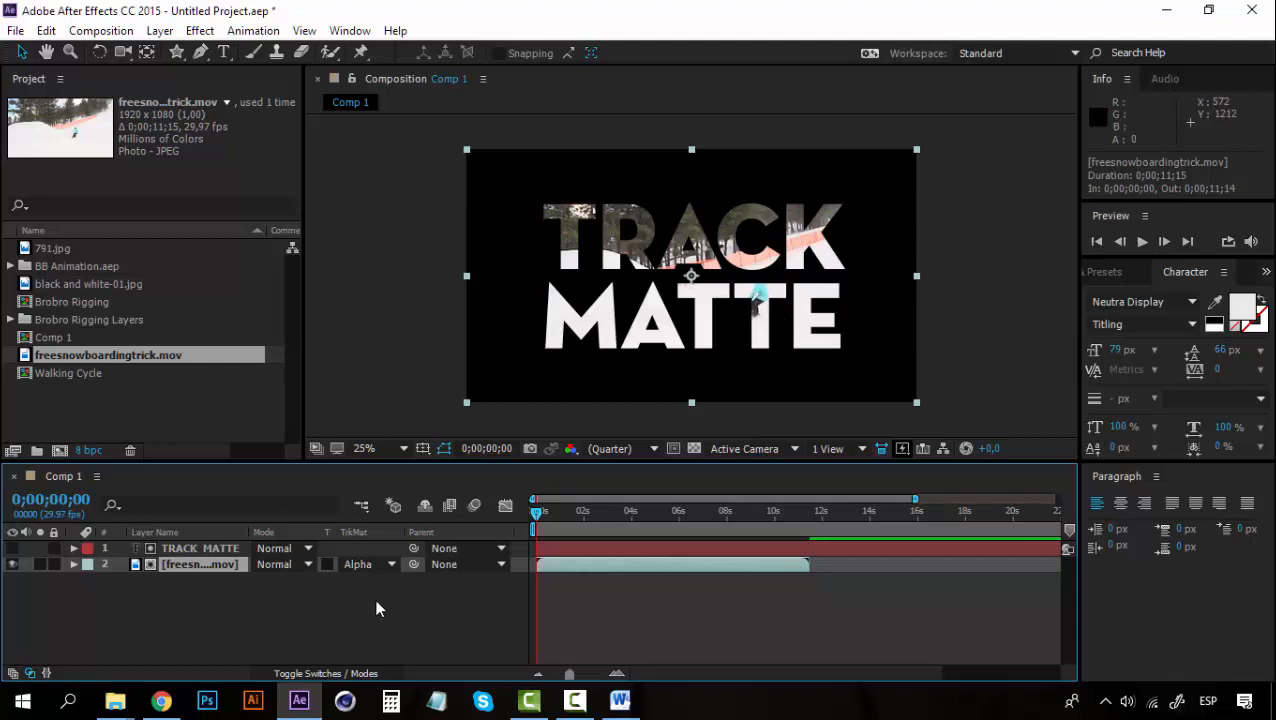
# Preview the snowboarding video playing inside the TRACK MATTE letters.
pyautogui.press('space')
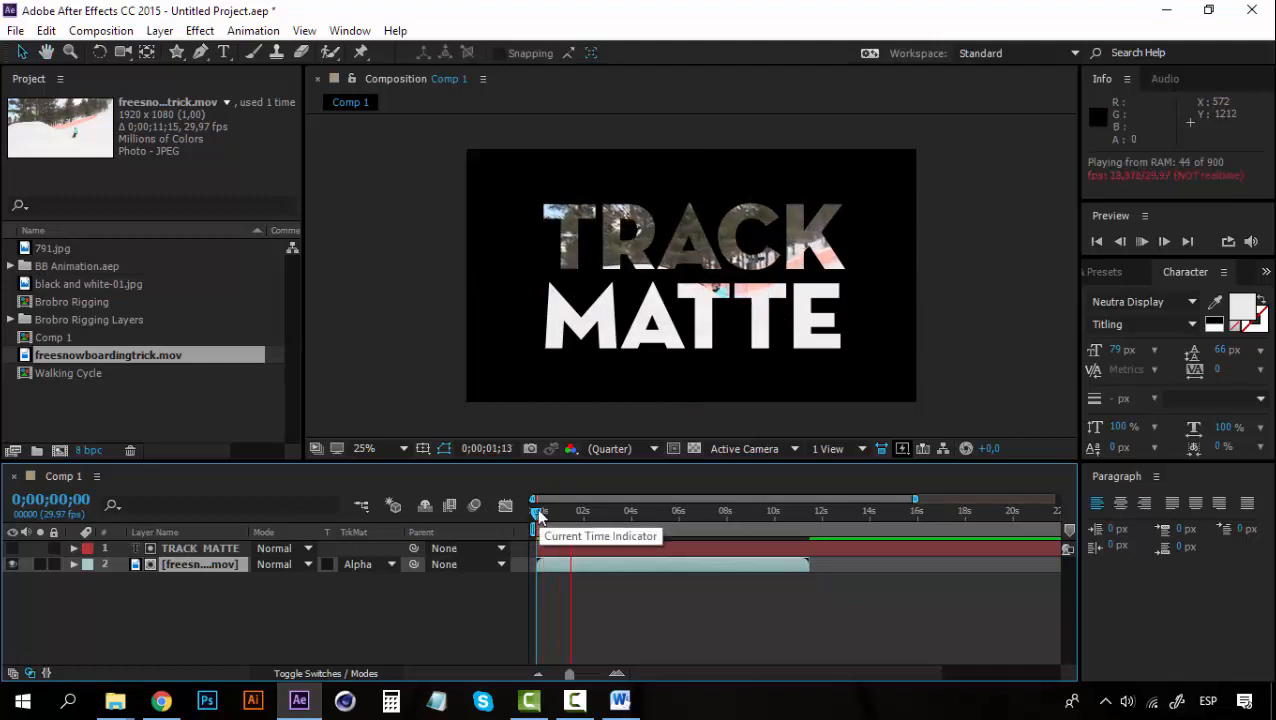
pyautogui.press('space')
pyautogui.press('space')
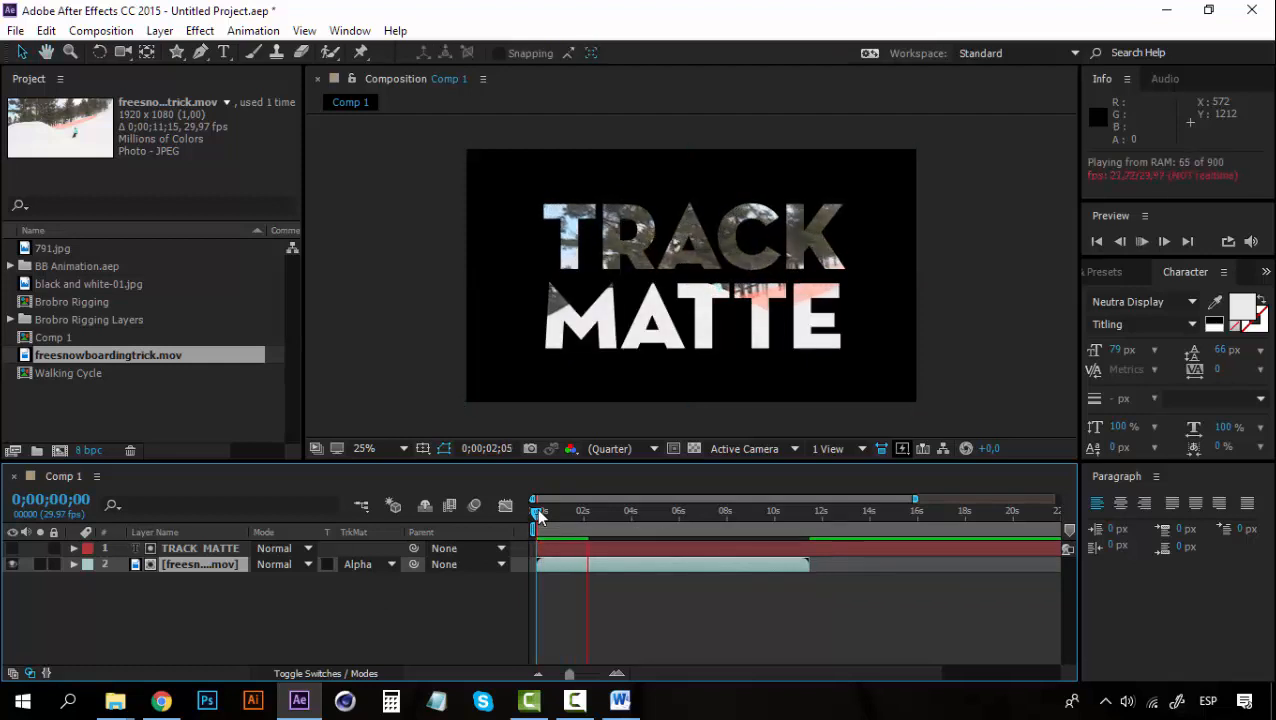
pyautogui.press('space')
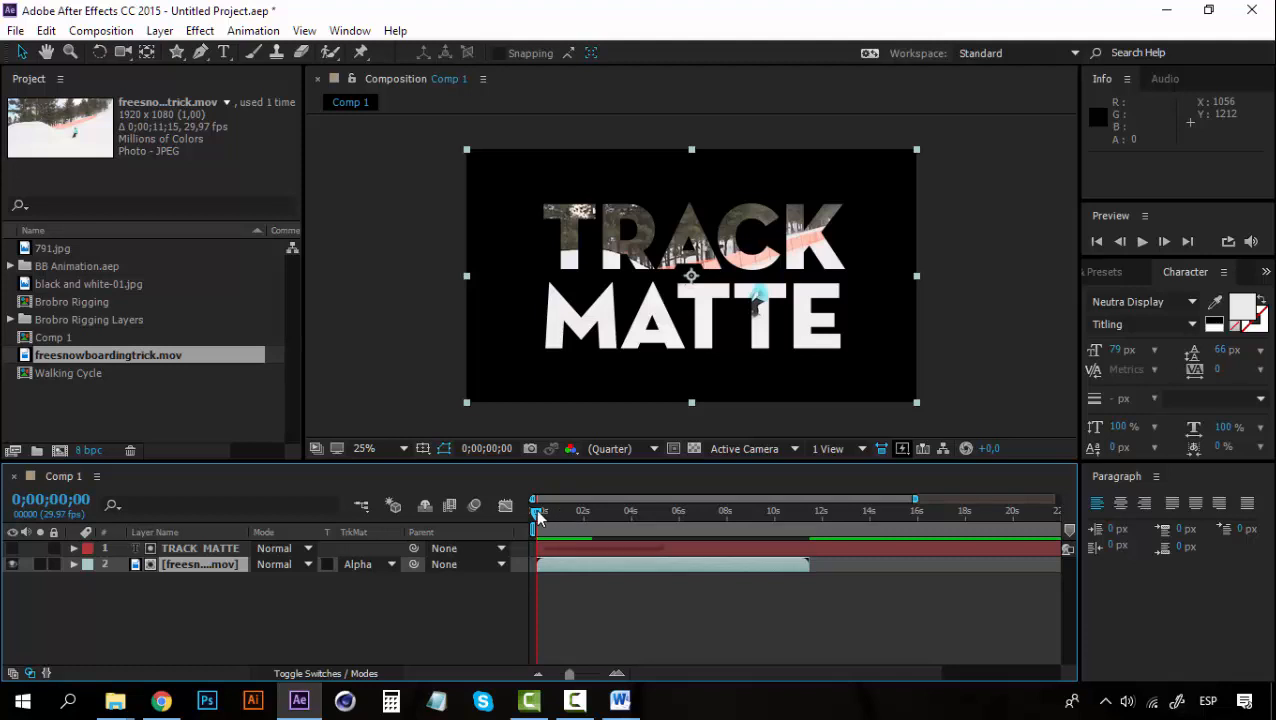
pyautogui.hotkey('ctrl', 'z')
pyautogui.press('space')
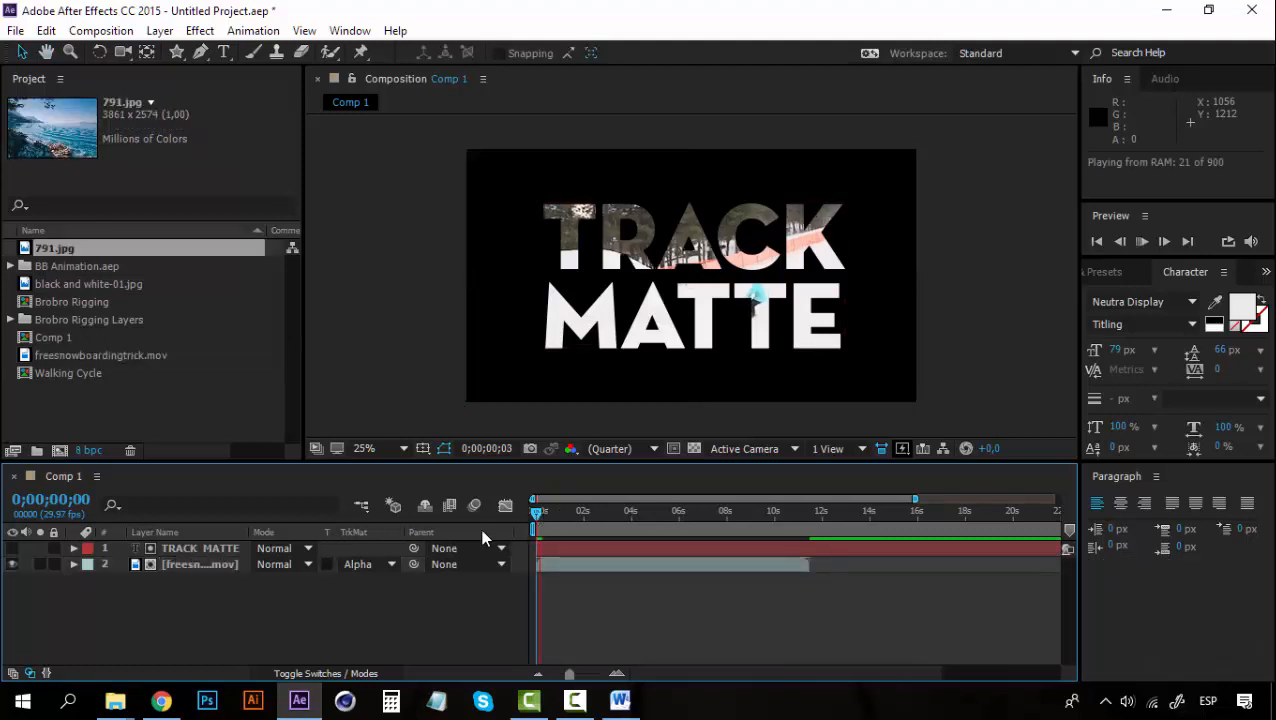
pyautogui.press('space')
# Delete the freesnowboardingtrick.mov layer and make the TRACK MATTE text layer visible again.
pyautogui.click(197, 566)
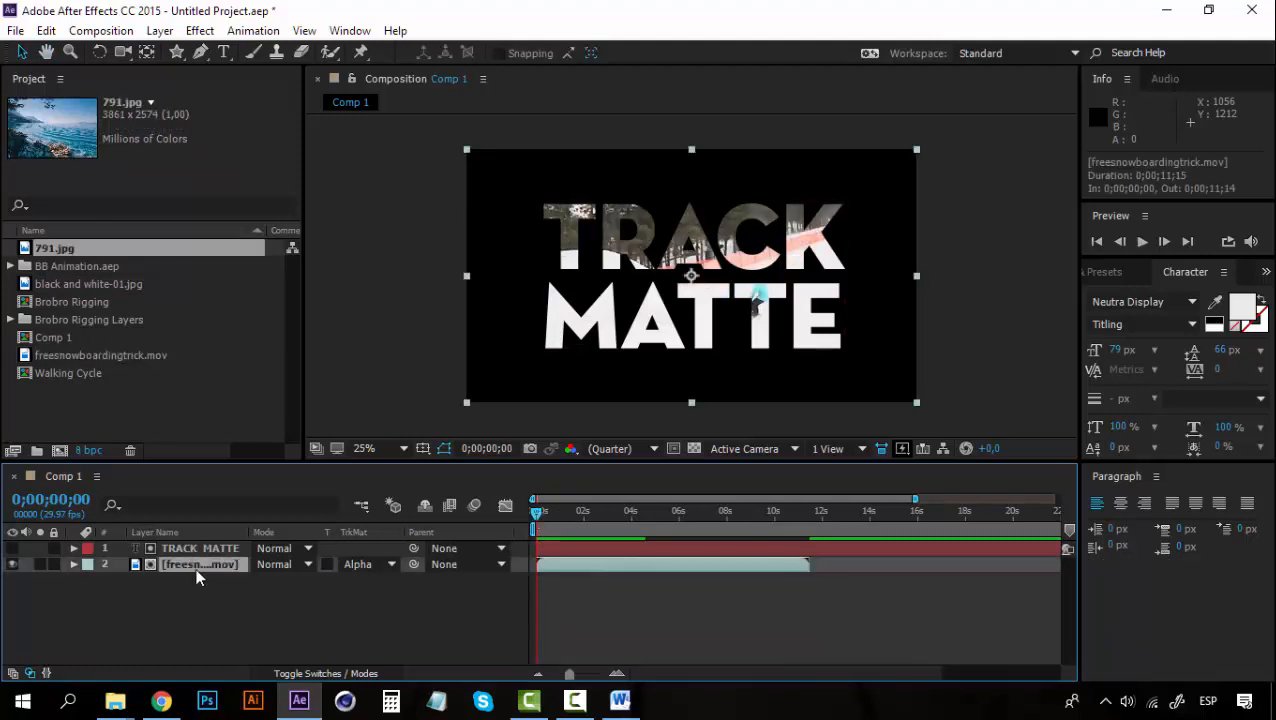
pyautogui.press('Delete')
pyautogui.click(199, 548)
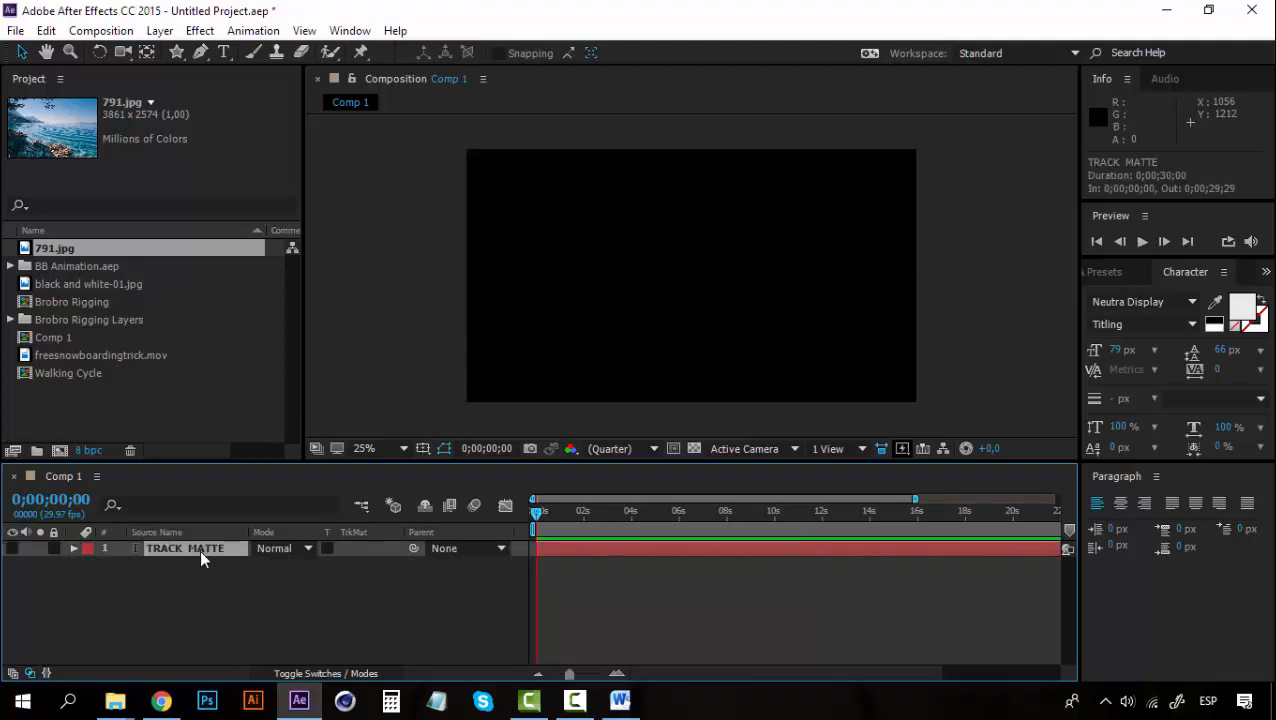
pyautogui.click(13, 549)
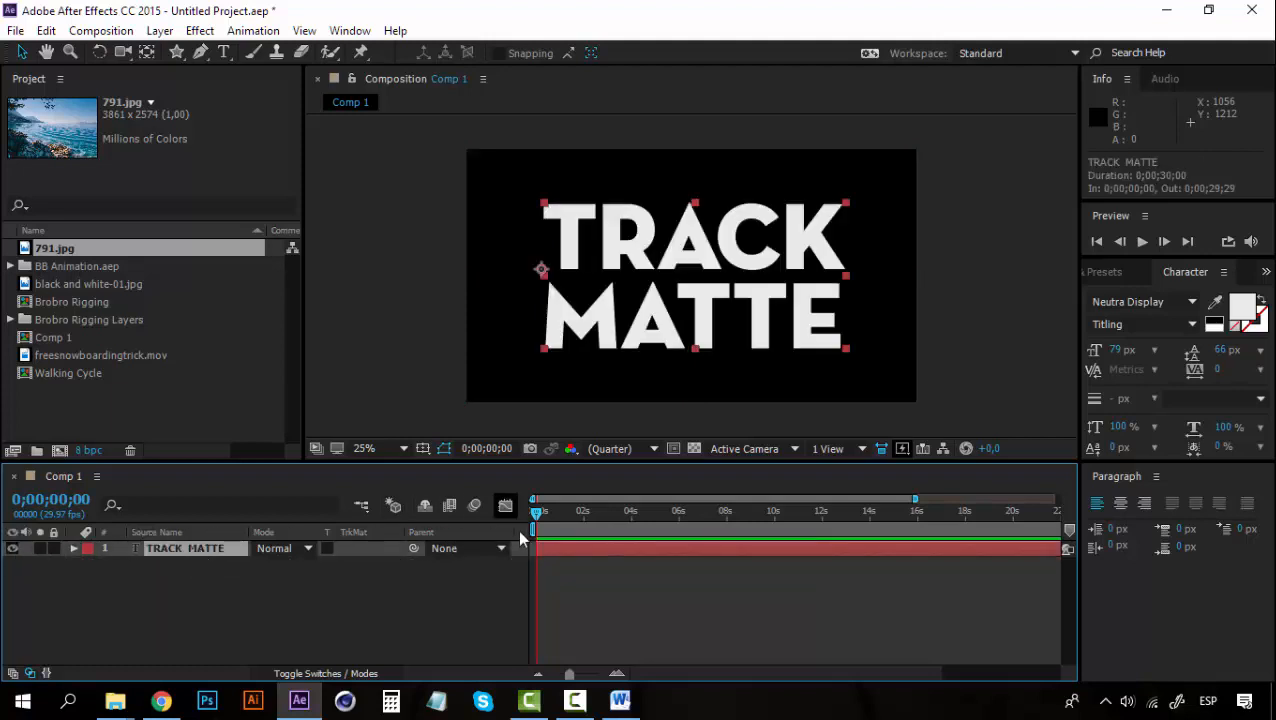
# Change the composition's background color to white (FFFFFF).
pyautogui.click(108, 31)
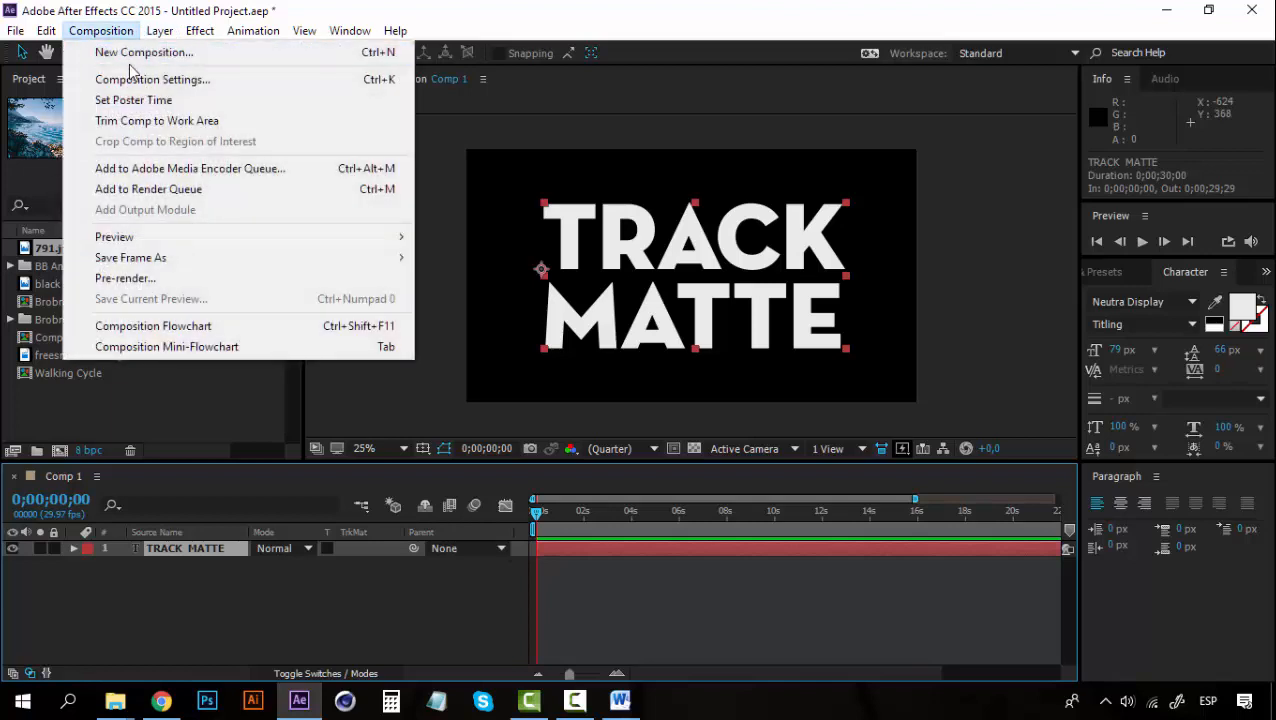
pyautogui.click(226, 79)
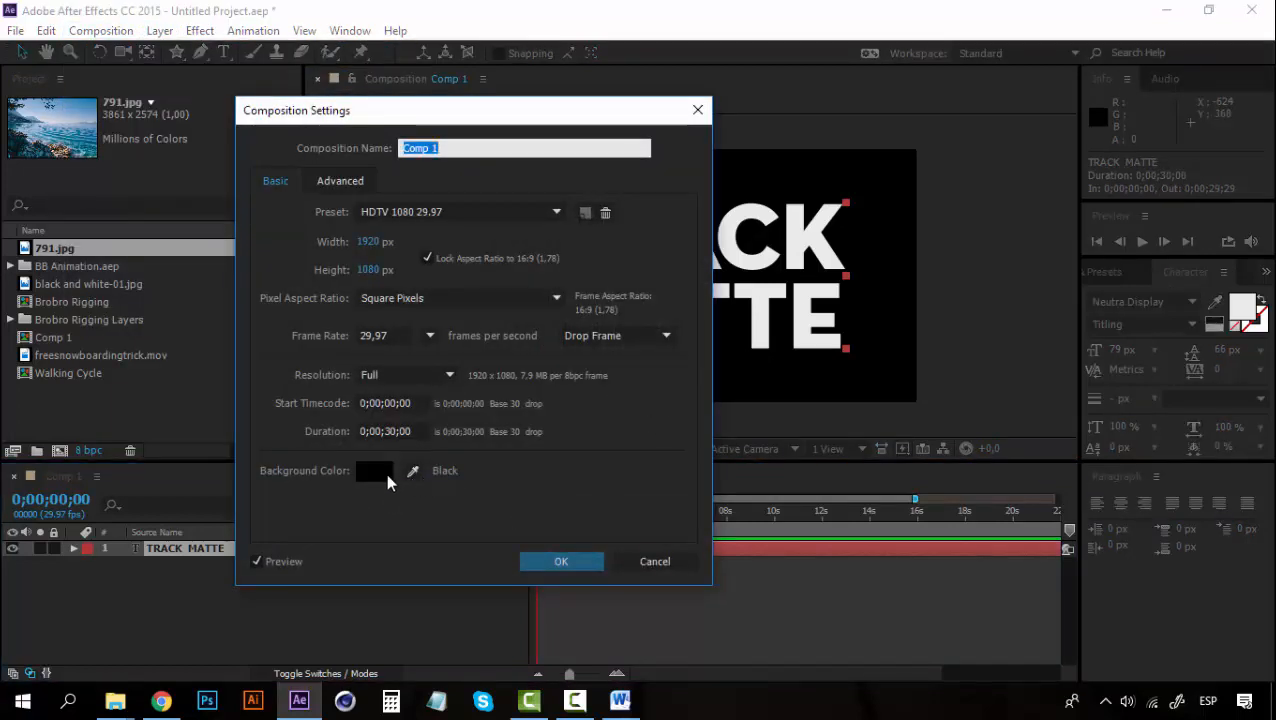
pyautogui.click(375, 471)
pyautogui.moveTo(413, 450); pyautogui.dragTo(245, 308)
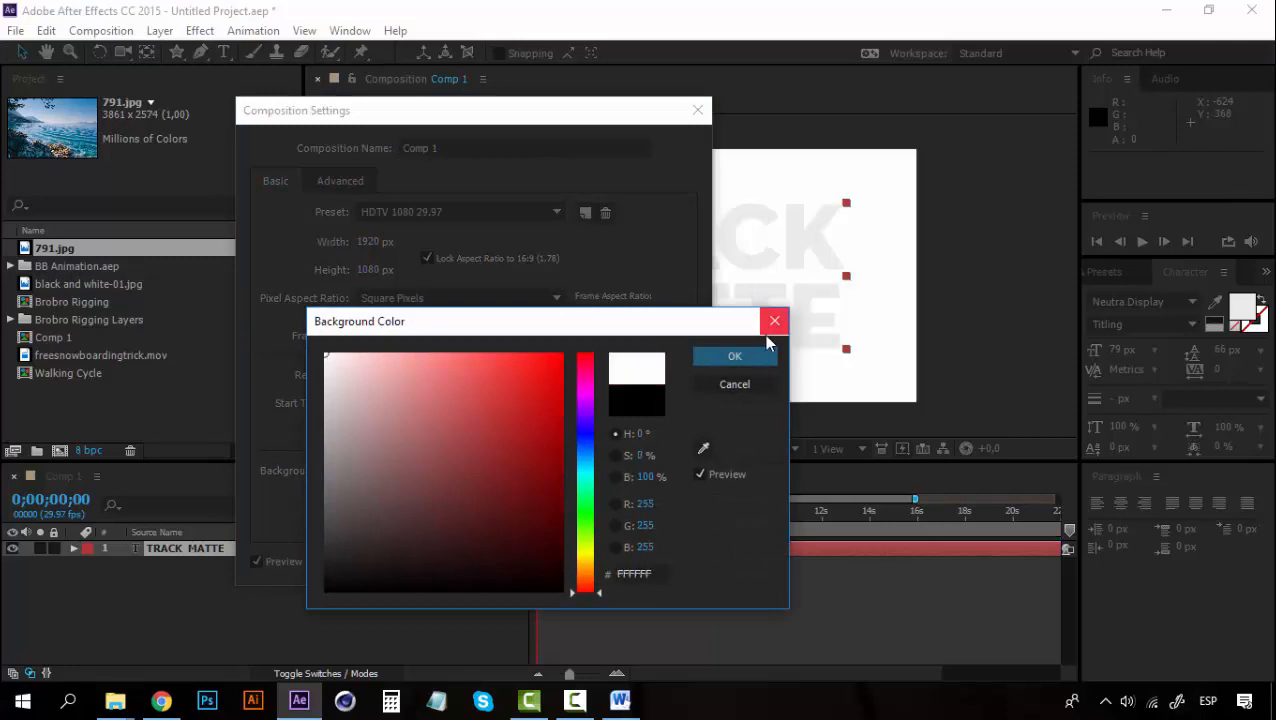
pyautogui.click(752, 360)
pyautogui.click(560, 562)
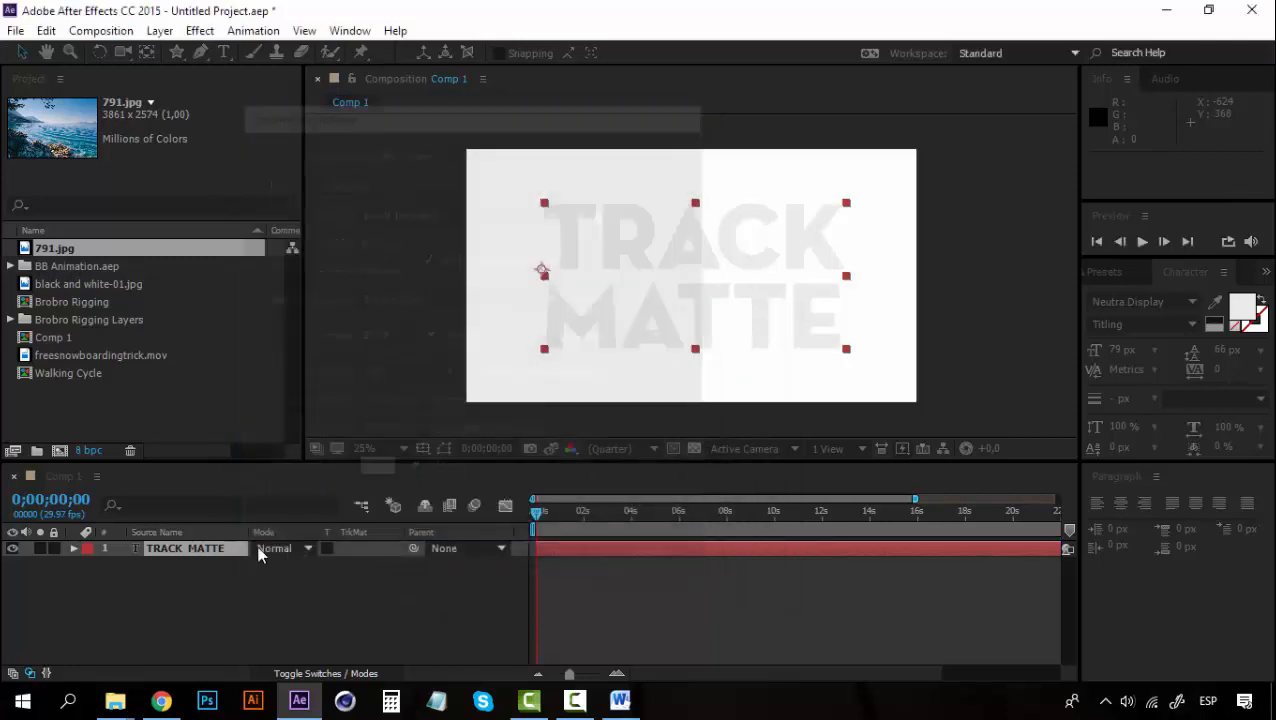
# Recolor the TRACK MATTE text to a saturated orange (RGB 255, 144, 0).
pyautogui.click(1259, 306)
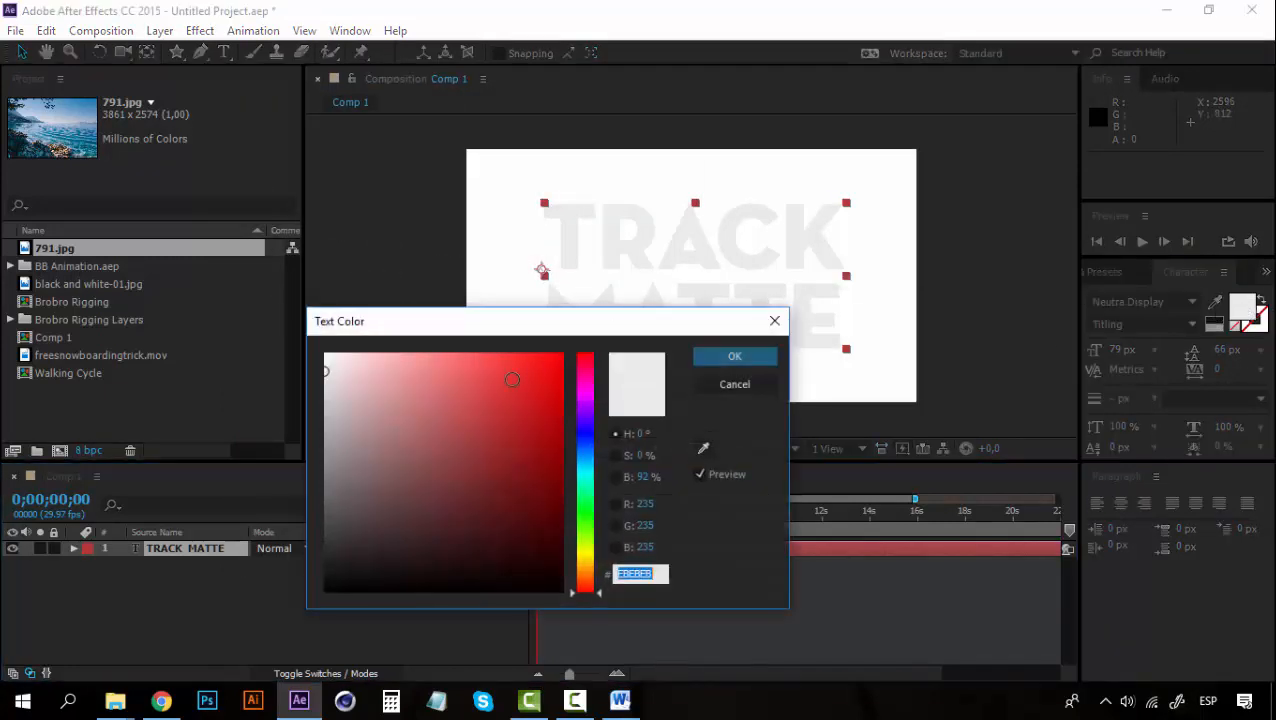
pyautogui.click(588, 570)
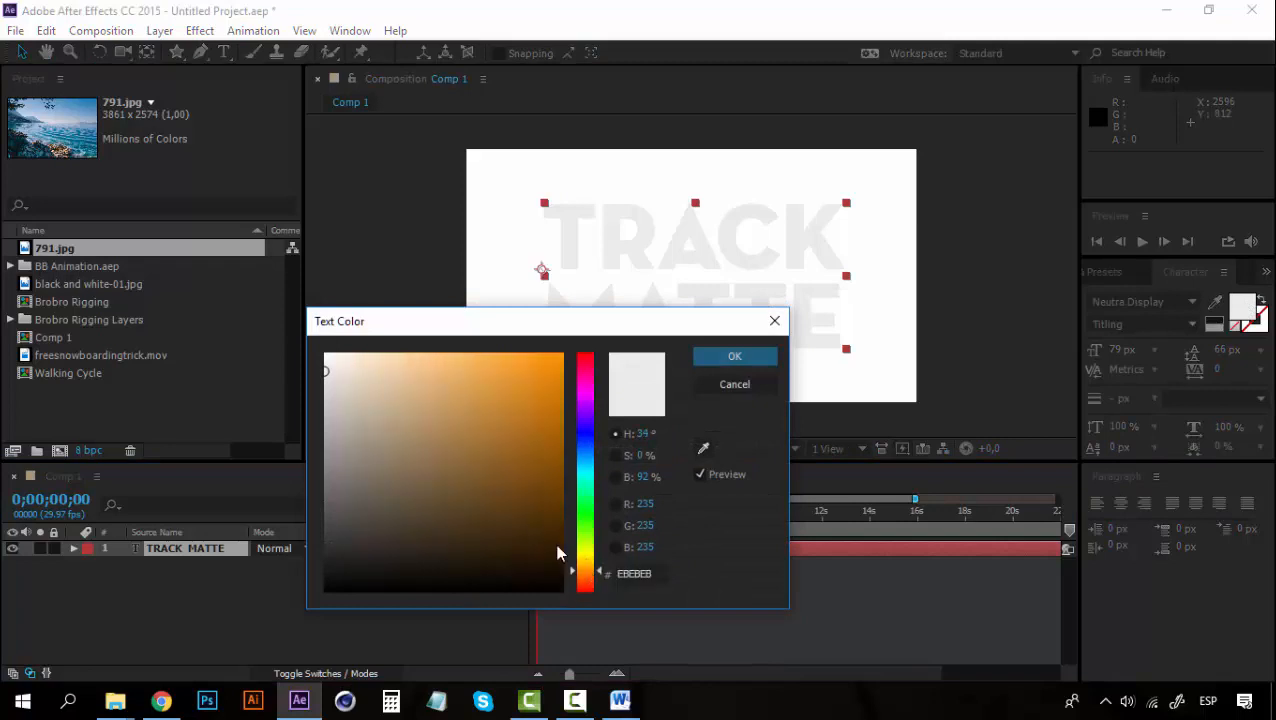
pyautogui.click(561, 355)
pyautogui.click(734, 357)
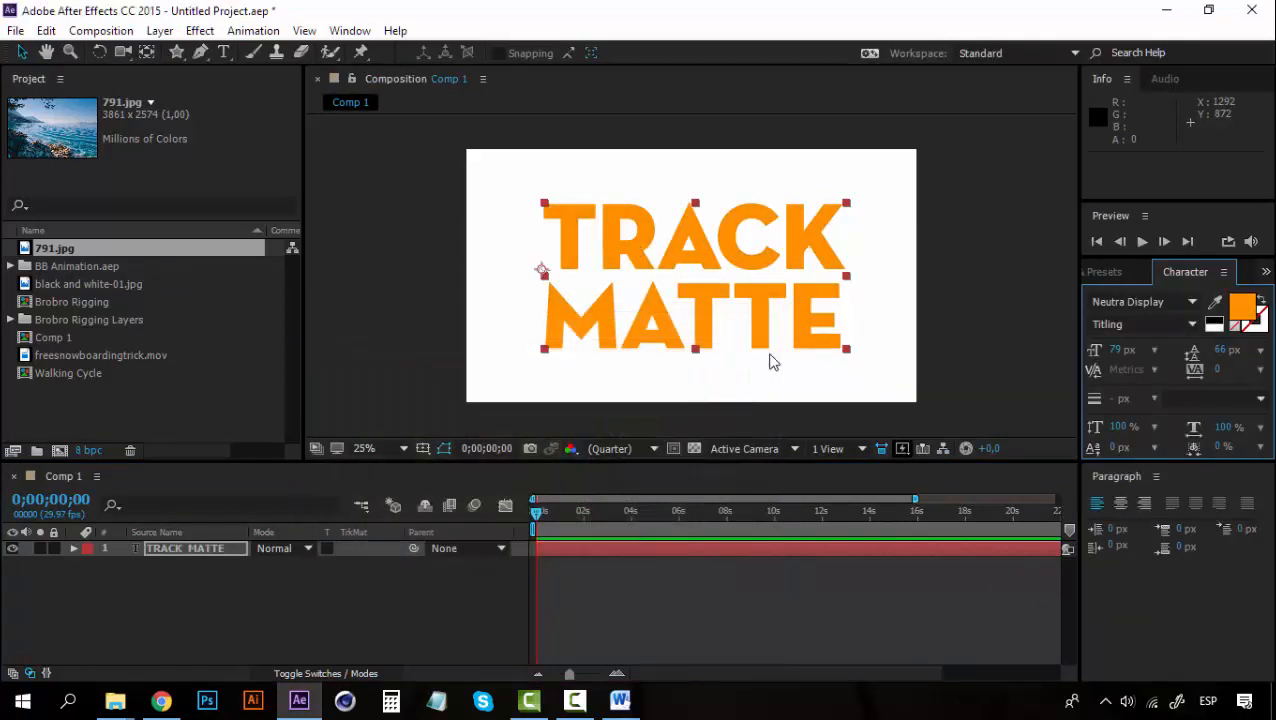
# Set the text to 49 px with 43 px leading and move it into the composition's left half, at about 156, 528.
pyautogui.moveTo(1115, 352); pyautogui.dragTo(1091, 354)
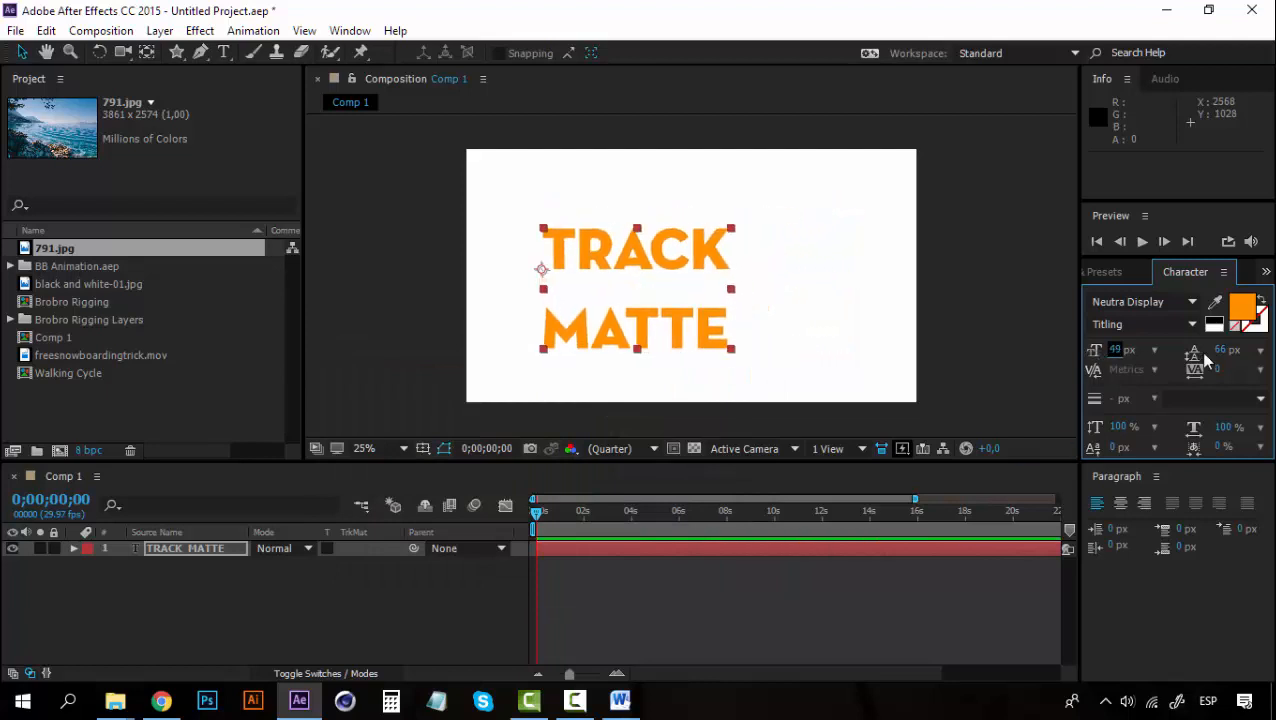
pyautogui.moveTo(1226, 357); pyautogui.dragTo(1208, 357)
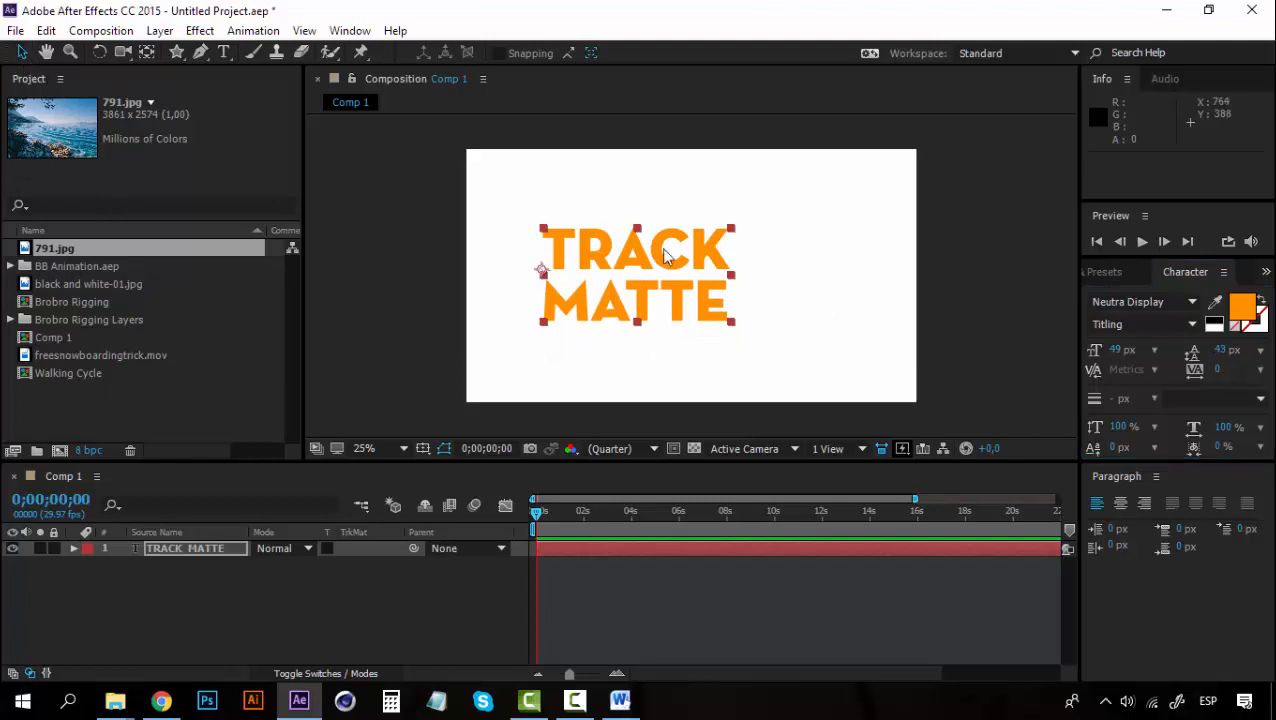
pyautogui.moveTo(662, 269); pyautogui.dragTo(610, 272)
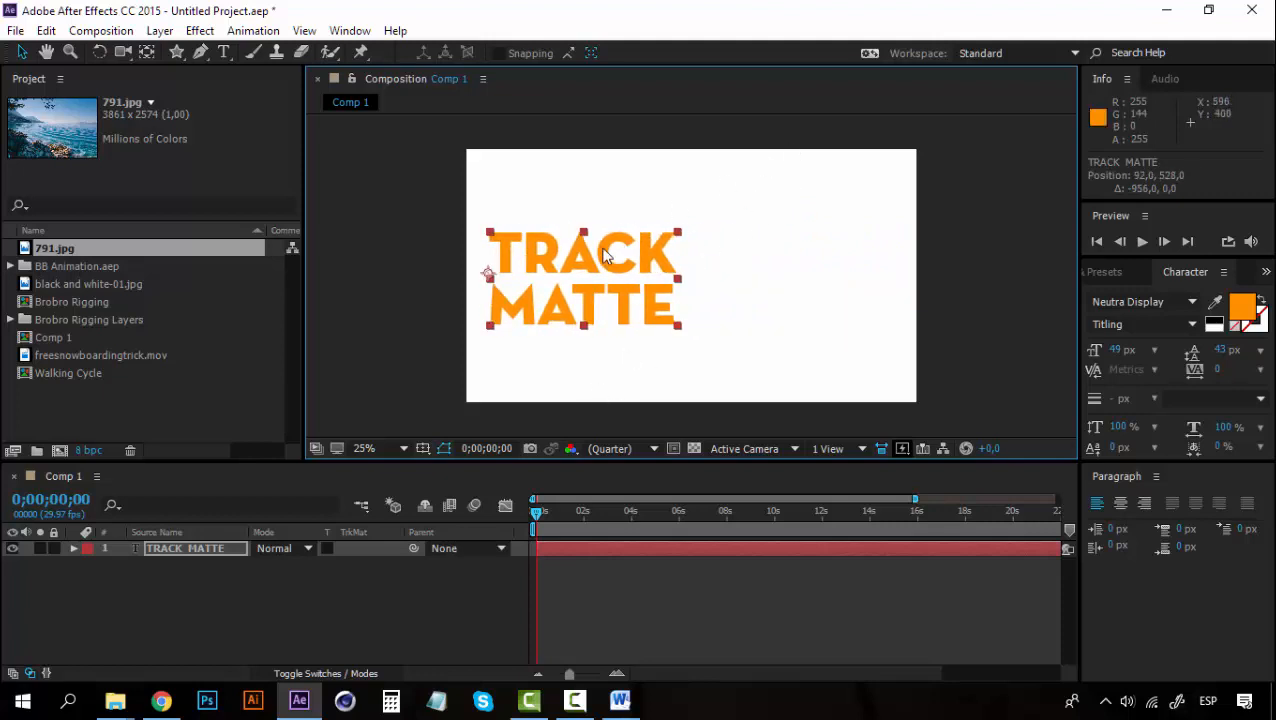
pyautogui.moveTo(580, 262); pyautogui.dragTo(658, 258)
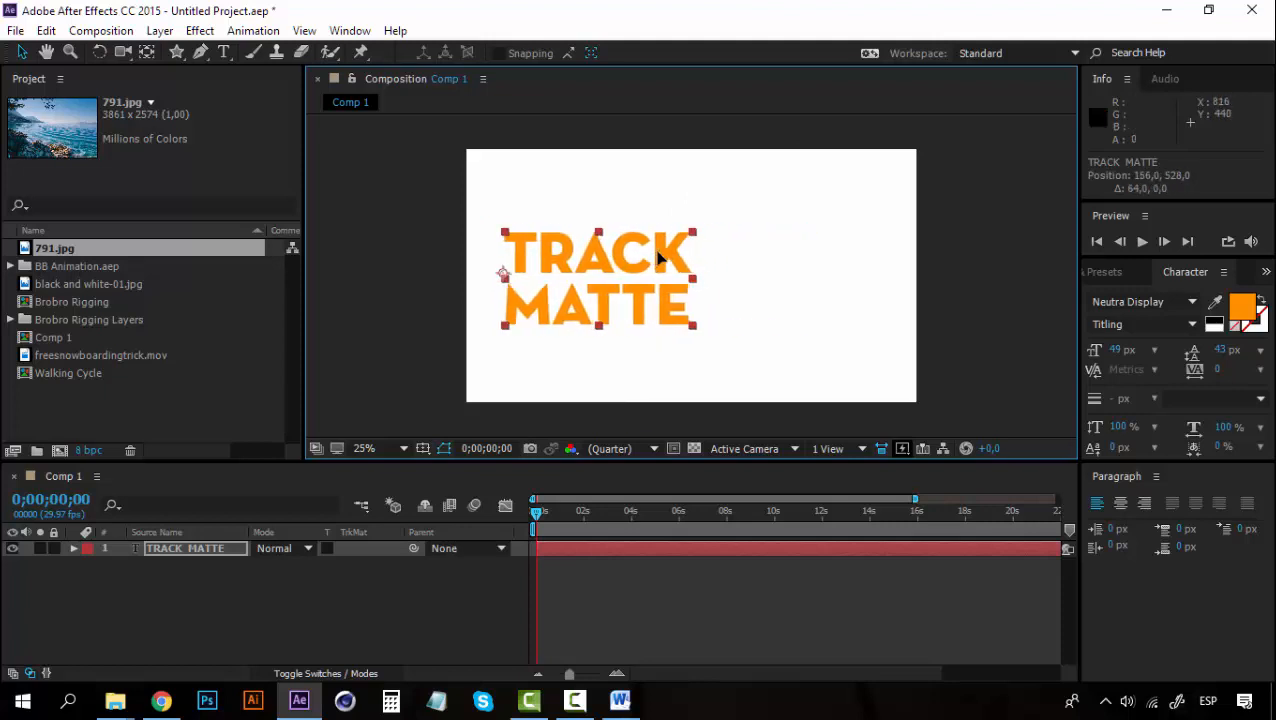
# Add a new shape layer and draw a thin vertical rectangle, about 12 × 864 px, near the composition's center beside the text.
pyautogui.click(170, 574)
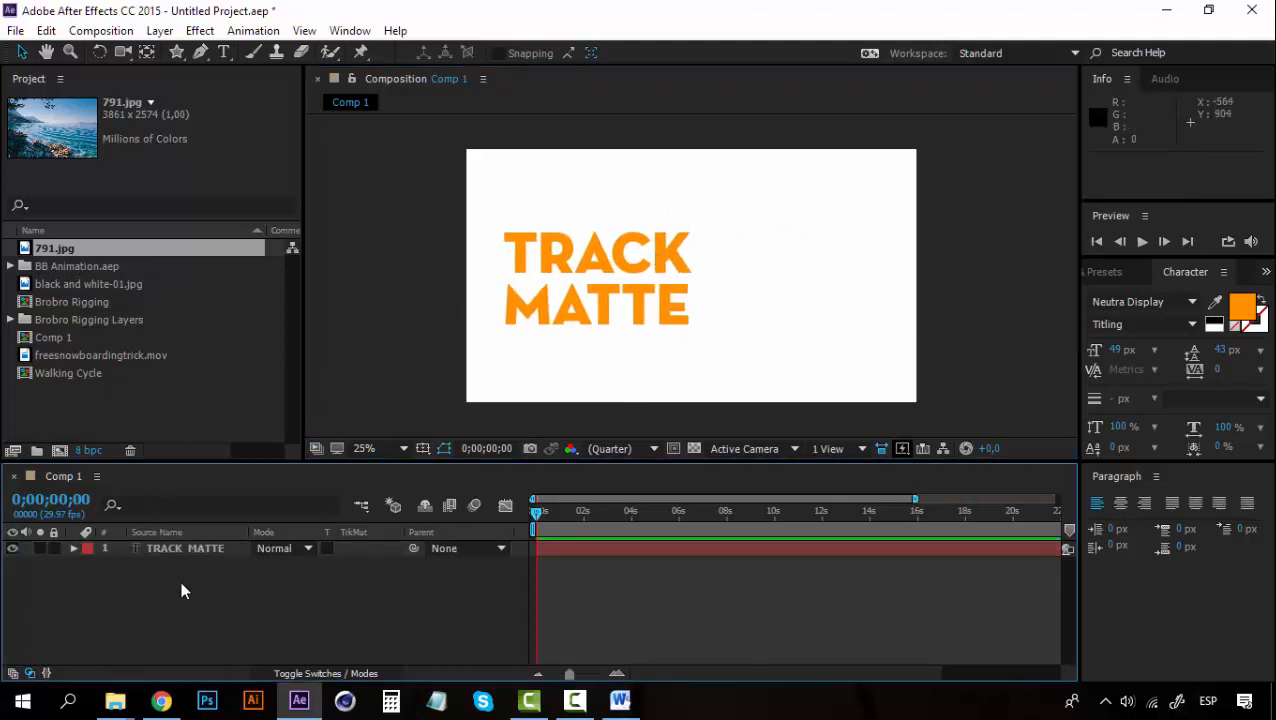
pyautogui.click(160, 30)
pyautogui.moveTo(490, 26)
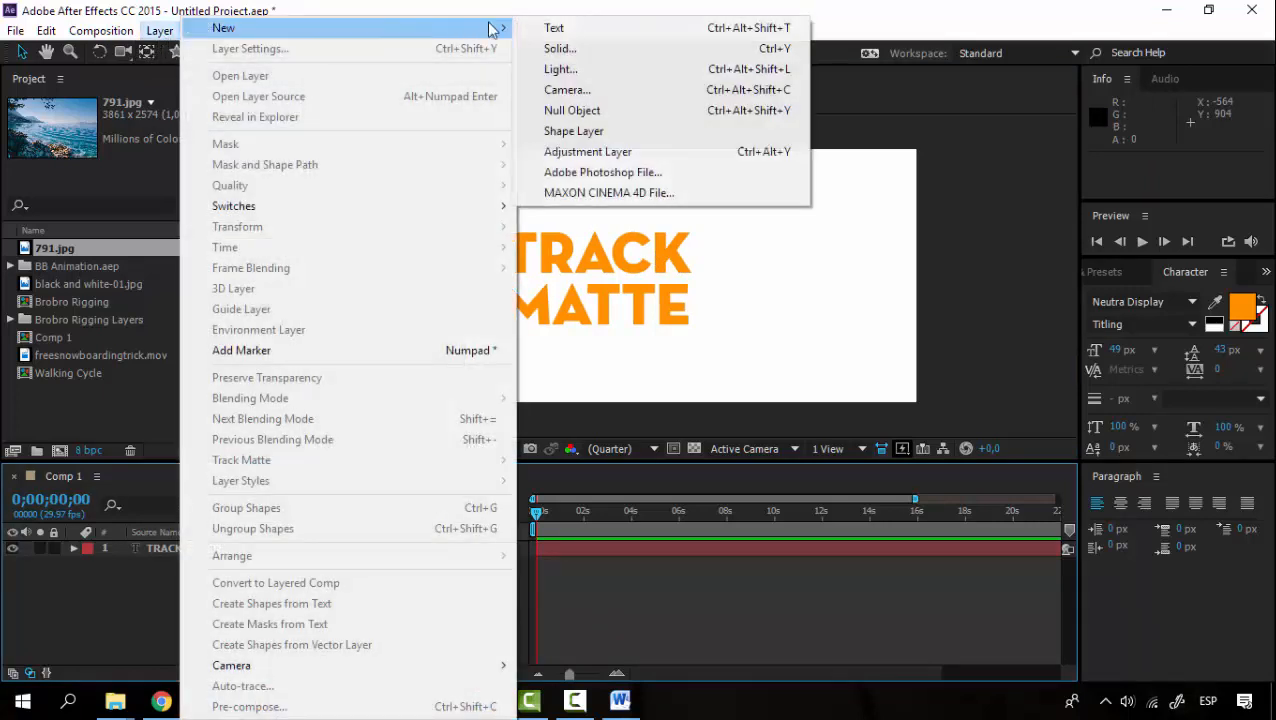
pyautogui.click(602, 132)
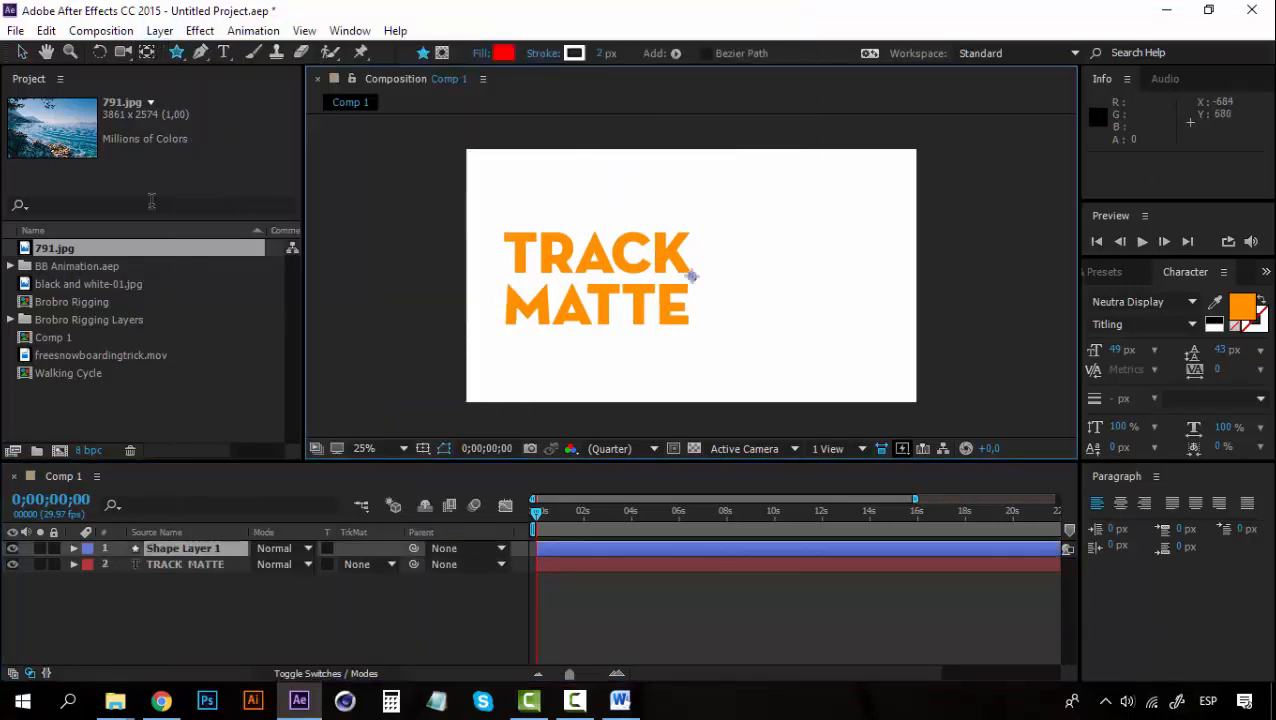
pyautogui.moveTo(177, 52); pyautogui.dragTo(239, 56)
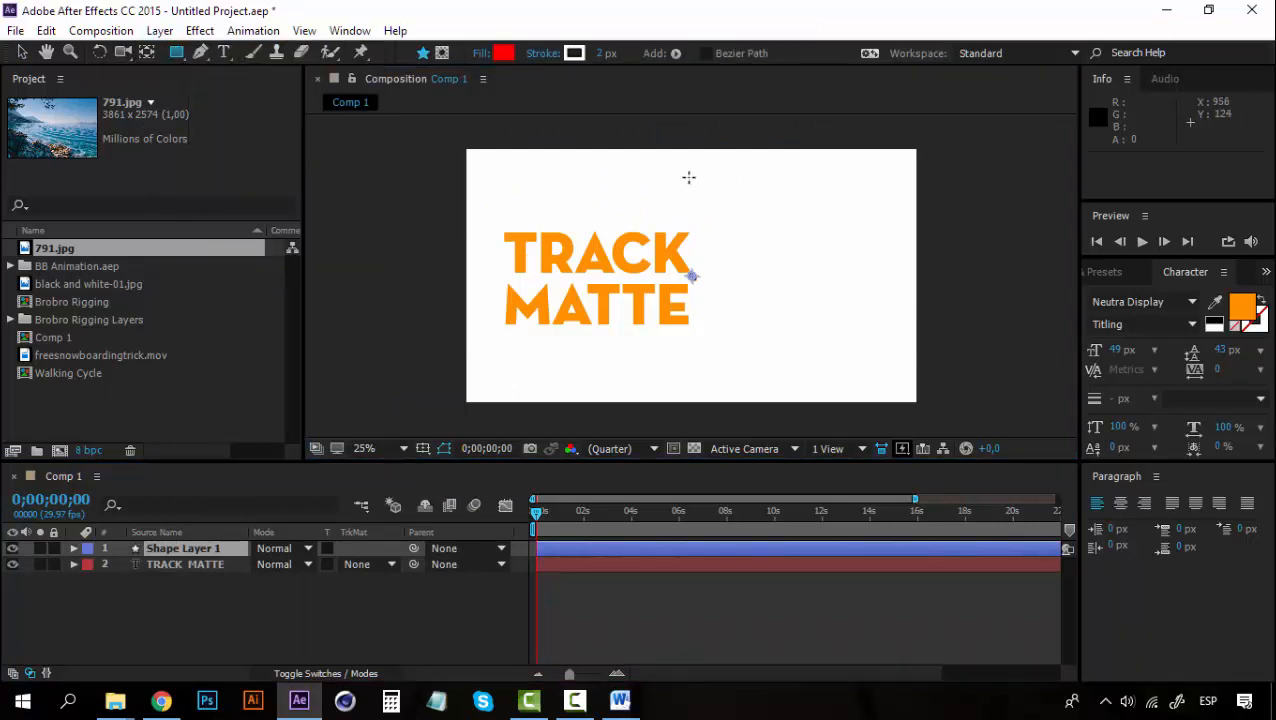
pyautogui.moveTo(688, 177); pyautogui.dragTo(690, 379)
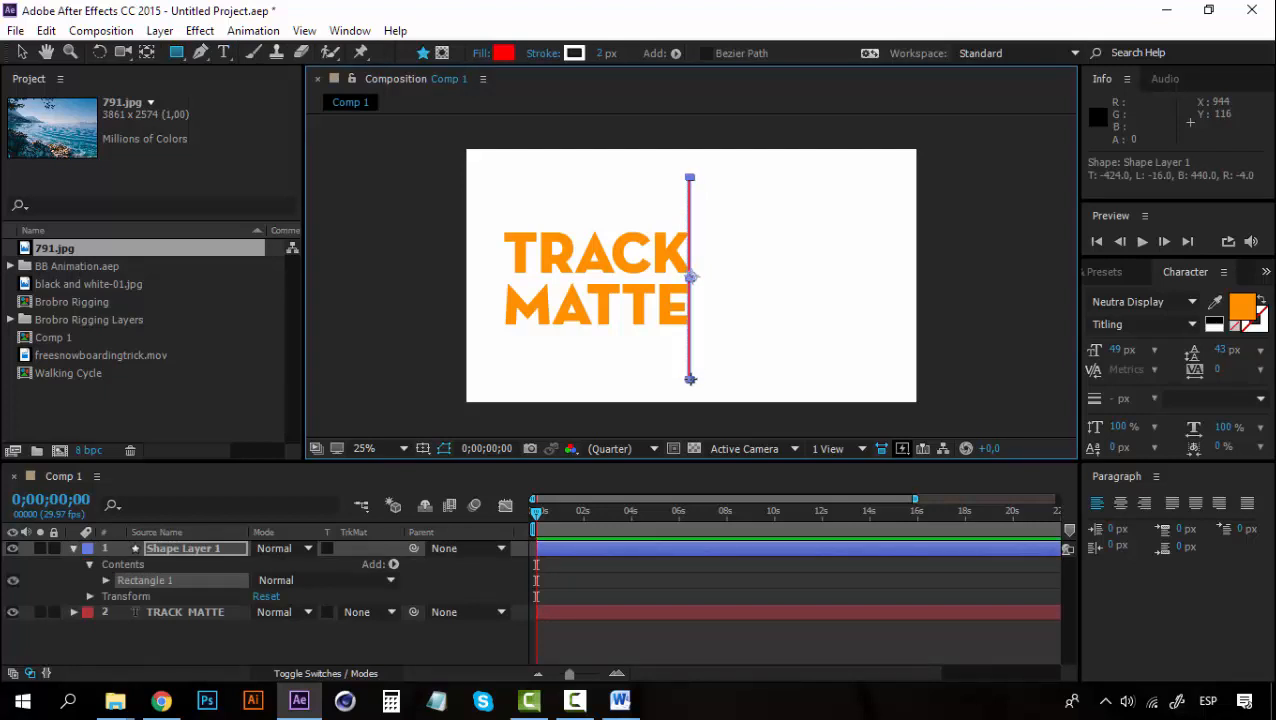
# Fill the thin vertical rectangle with black (000000) and deselect it.
pyautogui.click(503, 53)
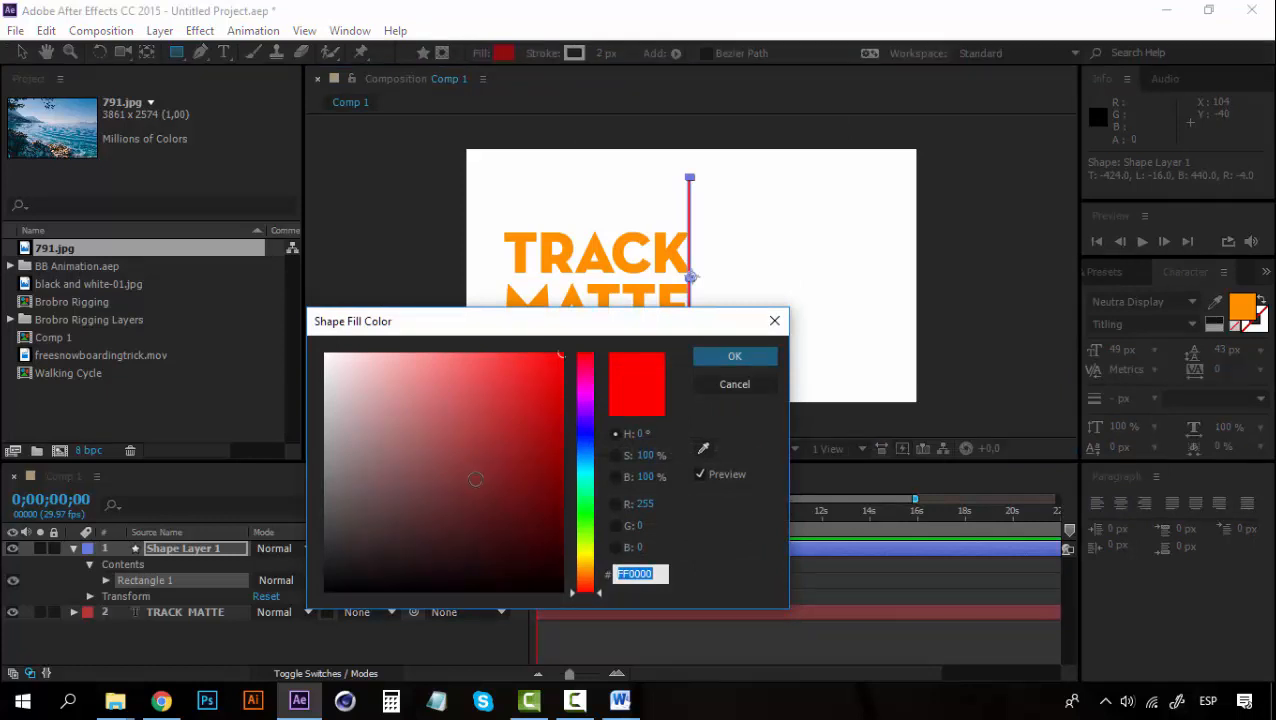
pyautogui.moveTo(441, 495); pyautogui.dragTo(324, 590)
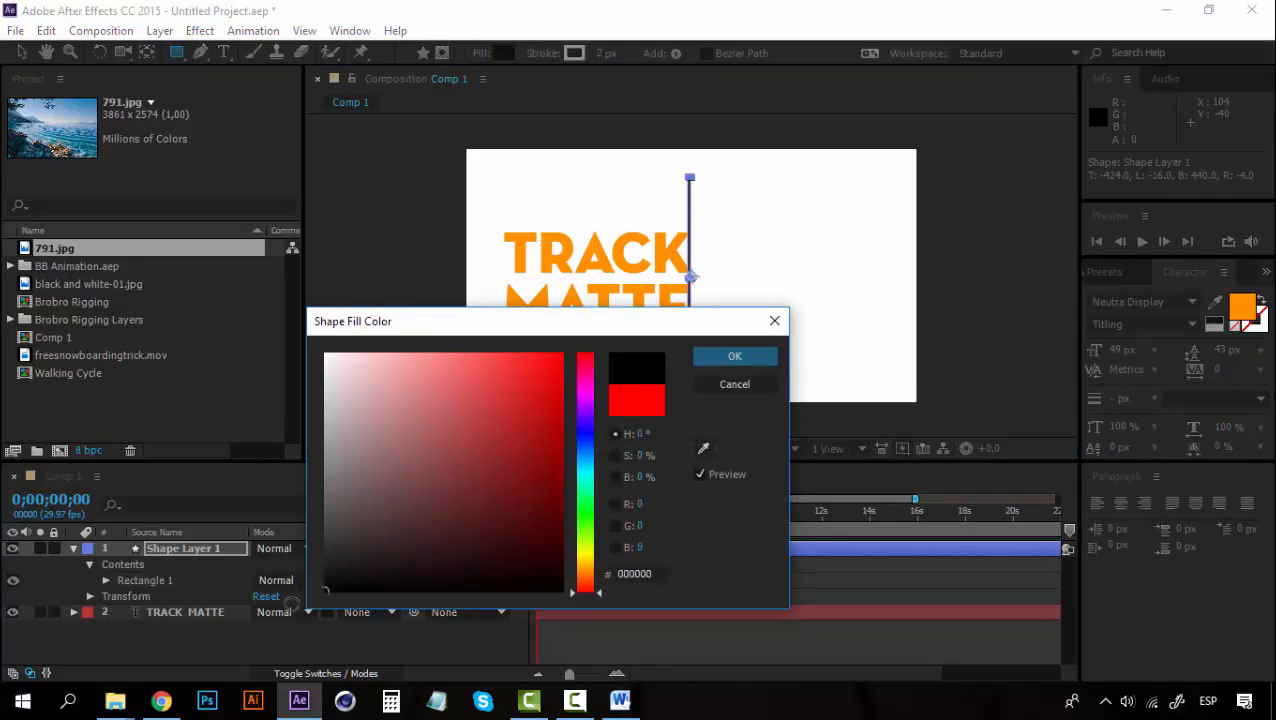
pyautogui.click(746, 356)
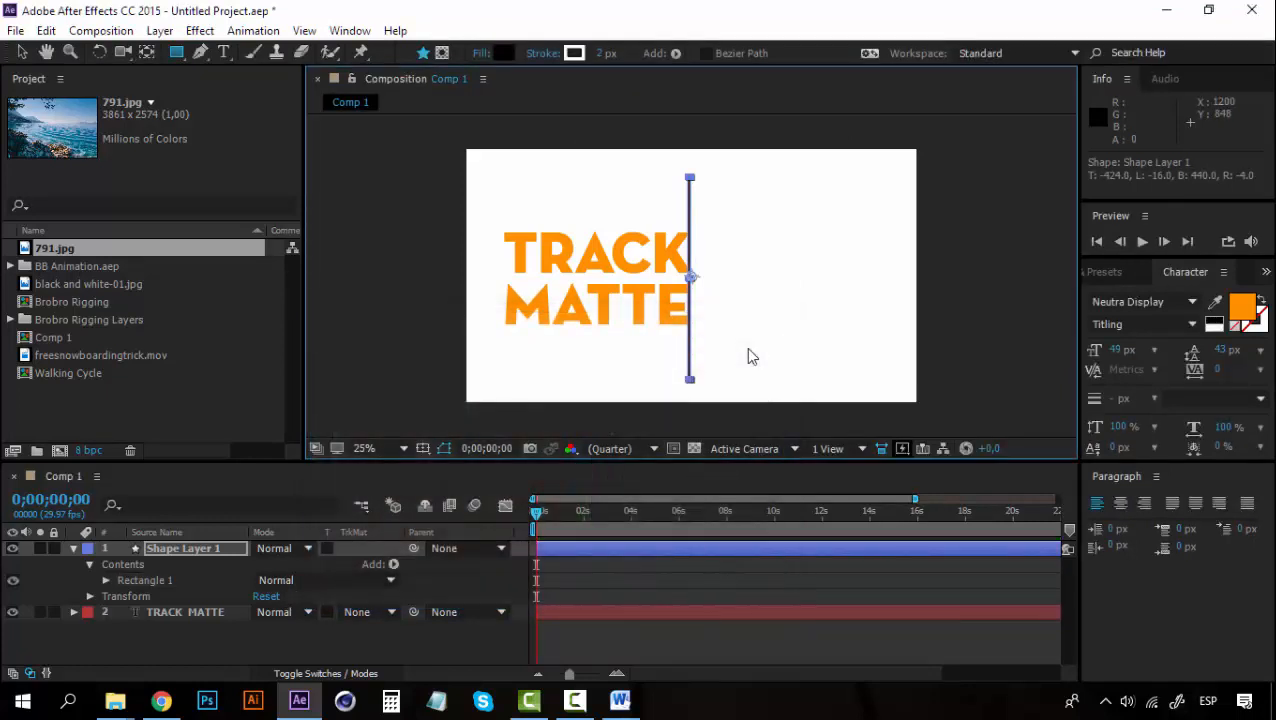
pyautogui.click(22, 52)
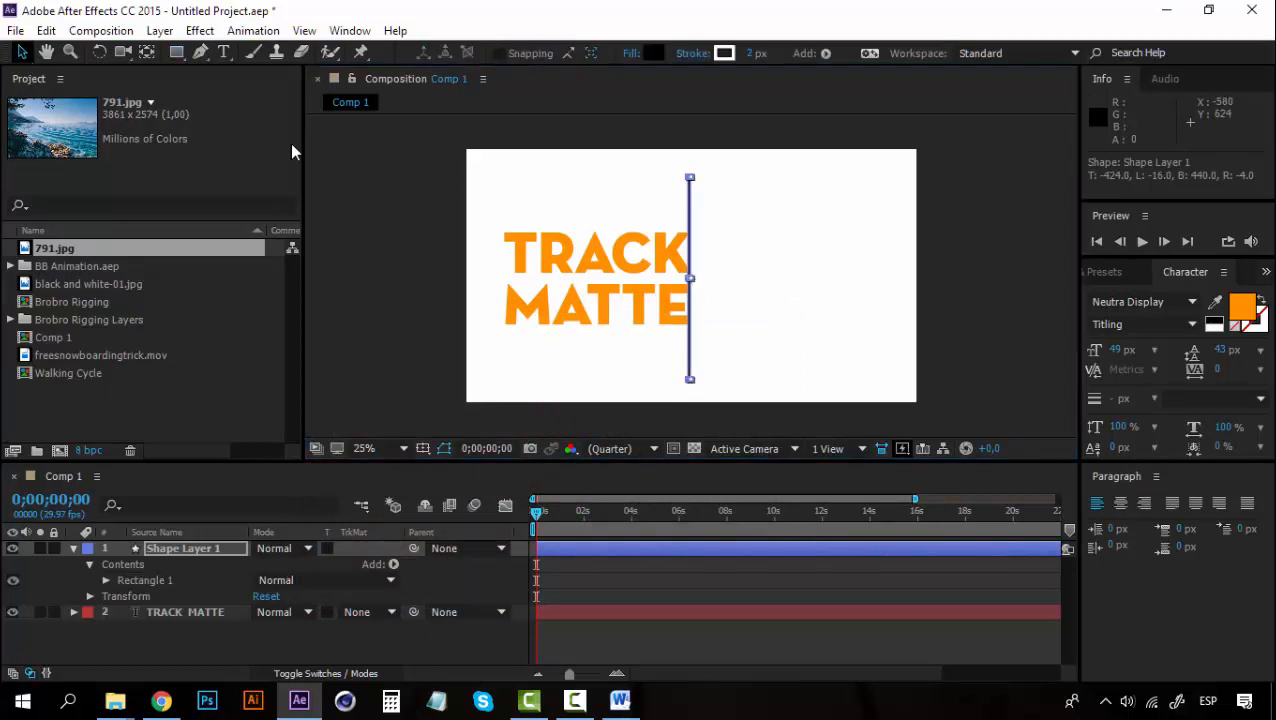
pyautogui.click(983, 323)
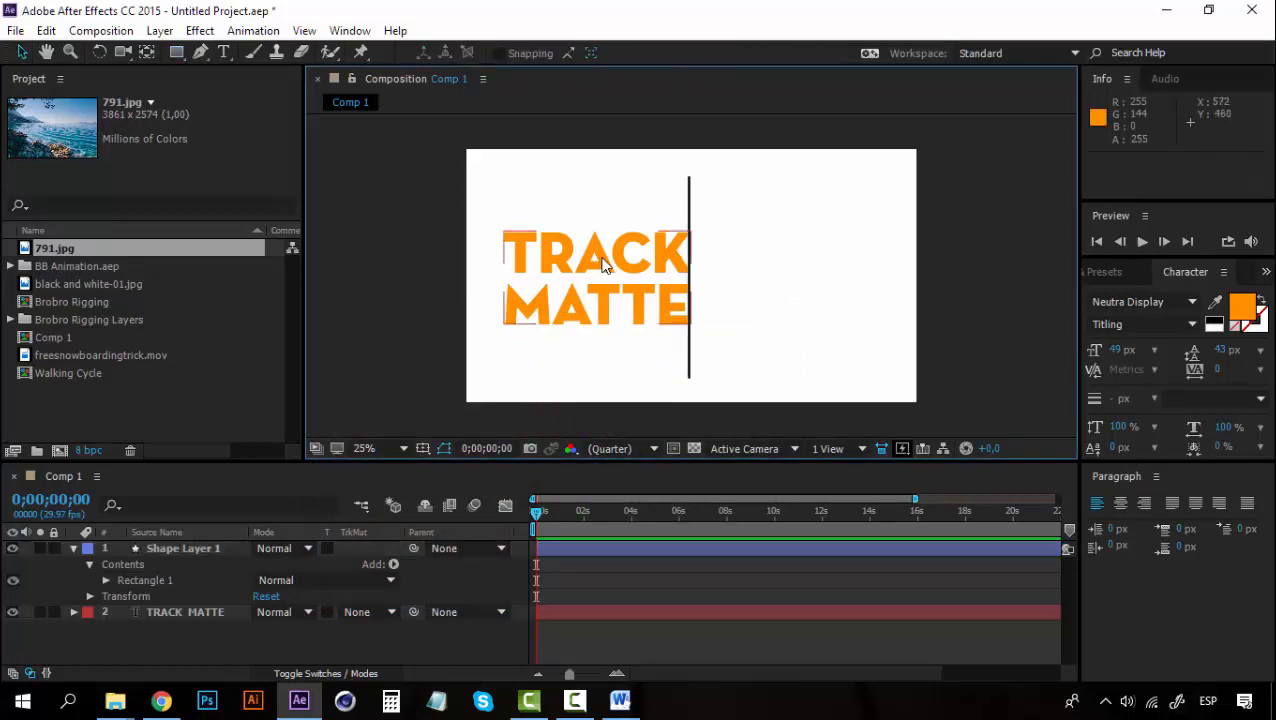
# Move the TRACK MATTE text clear of the line to about 80, 528 and collapse Shape Layer 1's properties.
pyautogui.moveTo(605, 265)
pyautogui.mouseDown()
pyautogui.moveTo(812, 262)
pyautogui.moveTo(565, 262)
pyautogui.moveTo(586, 262)
pyautogui.mouseUp()
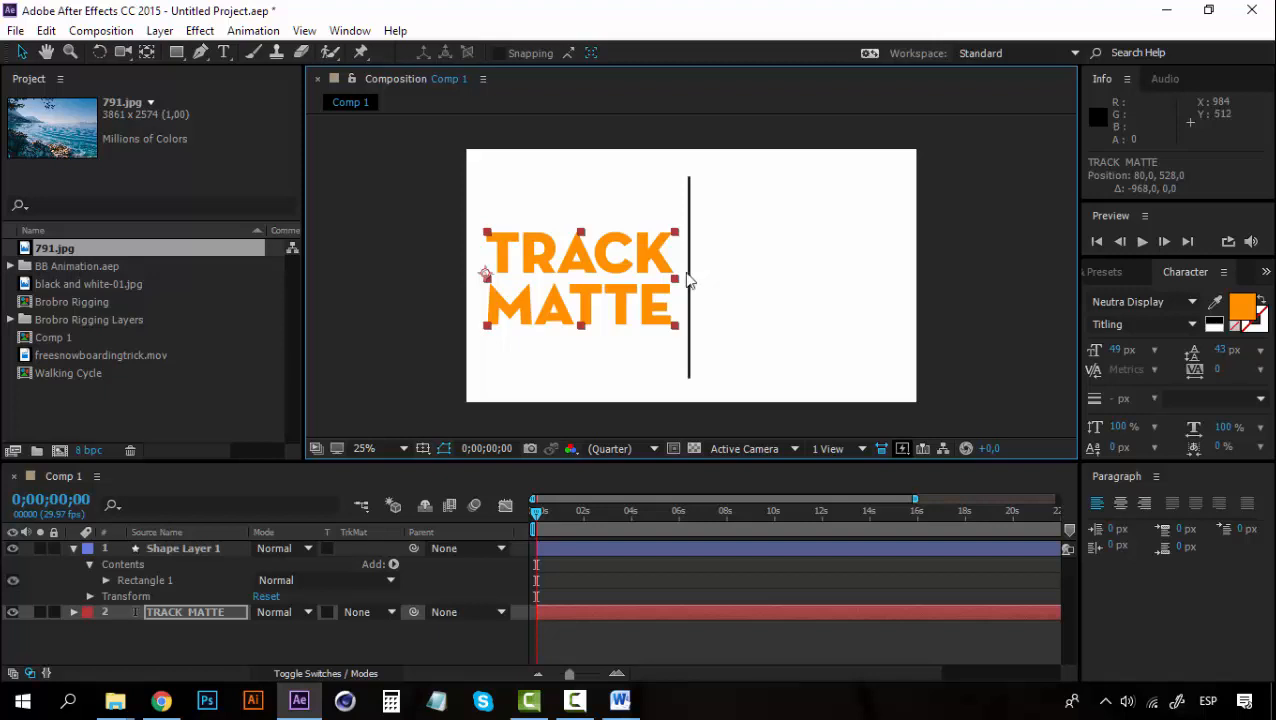
pyautogui.click(204, 549)
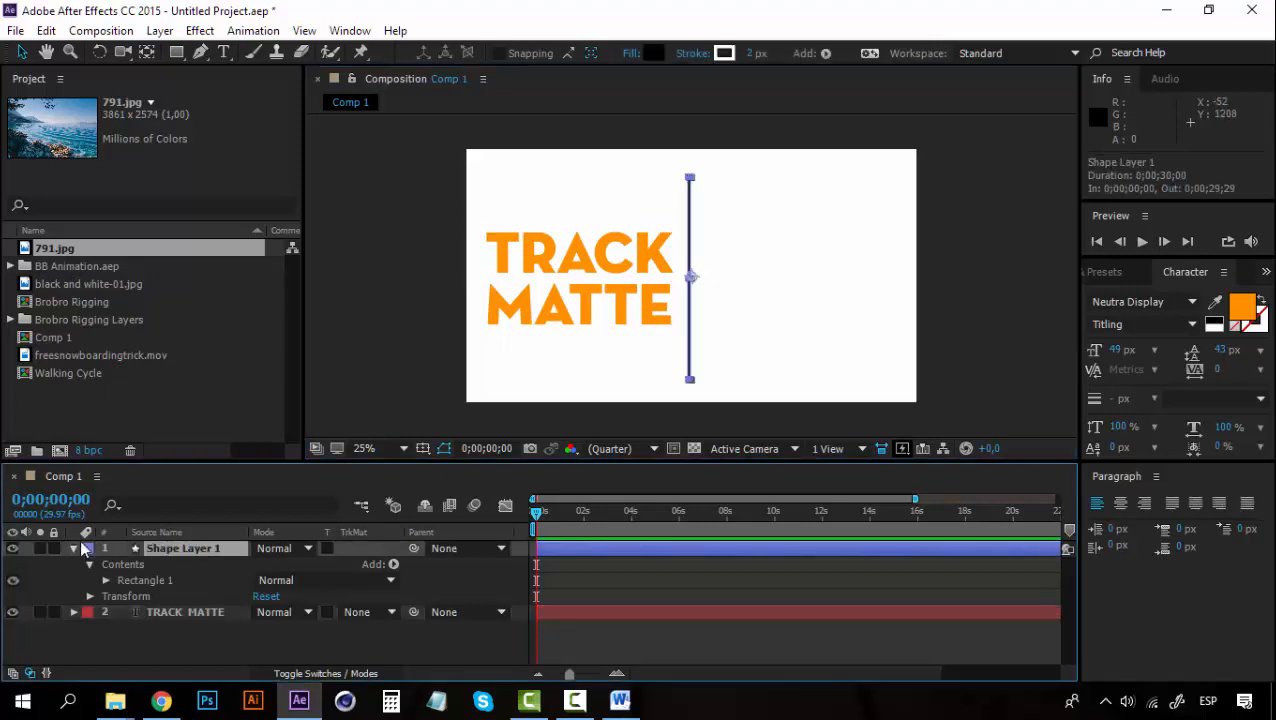
pyautogui.click(72, 548)
# Keyframe the TRACK MATTE layer's Position from 1052, 528 at 0;00;00;00 to 80, 528 at 0;00;00;29.
pyautogui.click(100, 566)
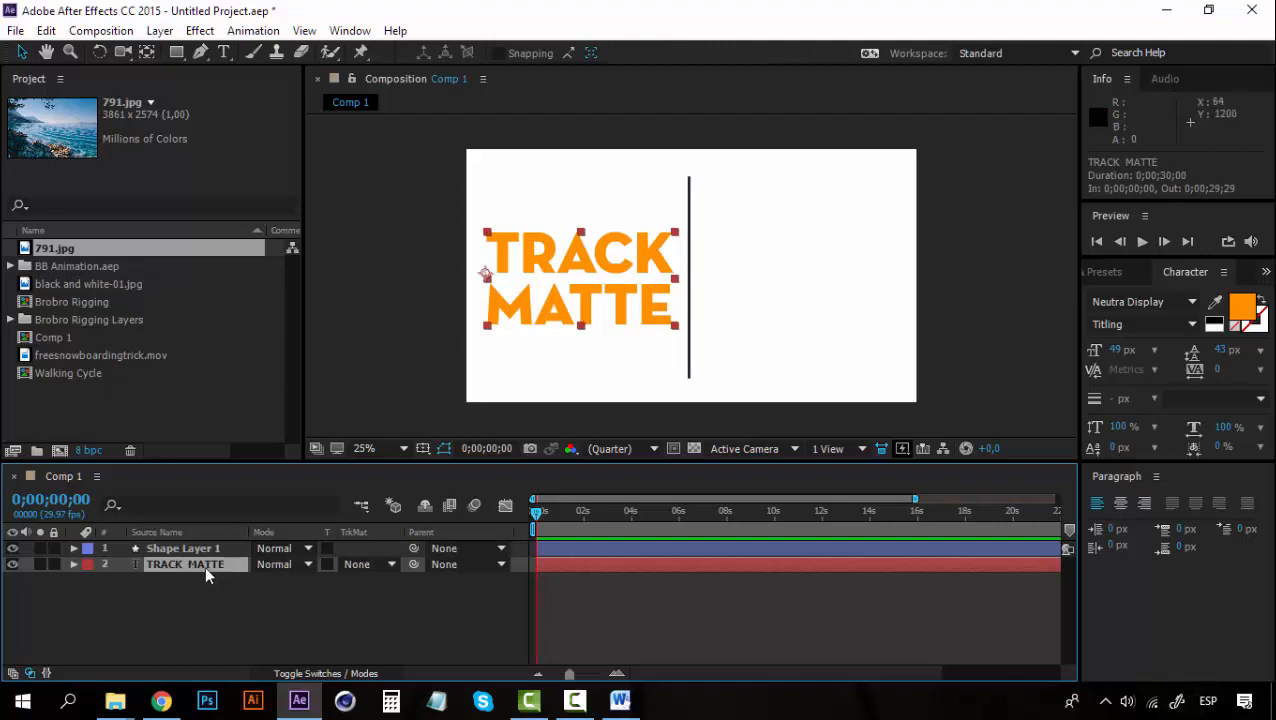
pyautogui.press('p')
pyautogui.click(120, 580)
pyautogui.click(616, 673)
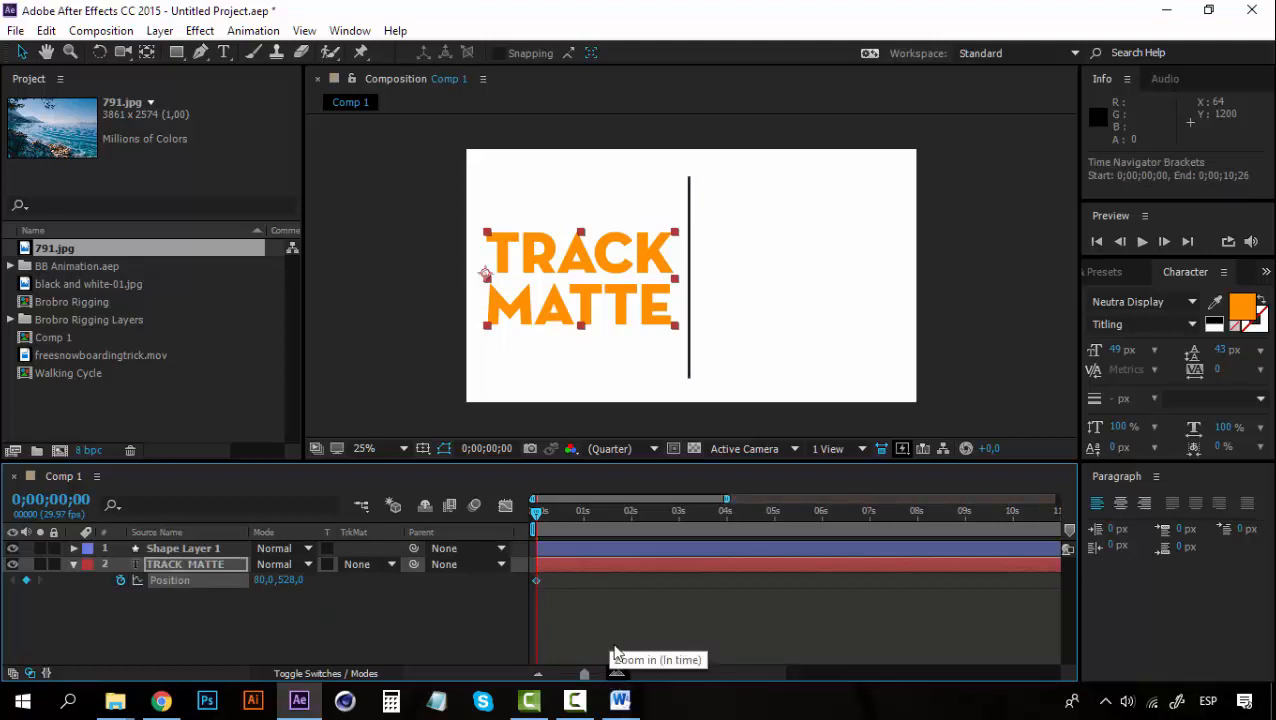
pyautogui.click(583, 513)
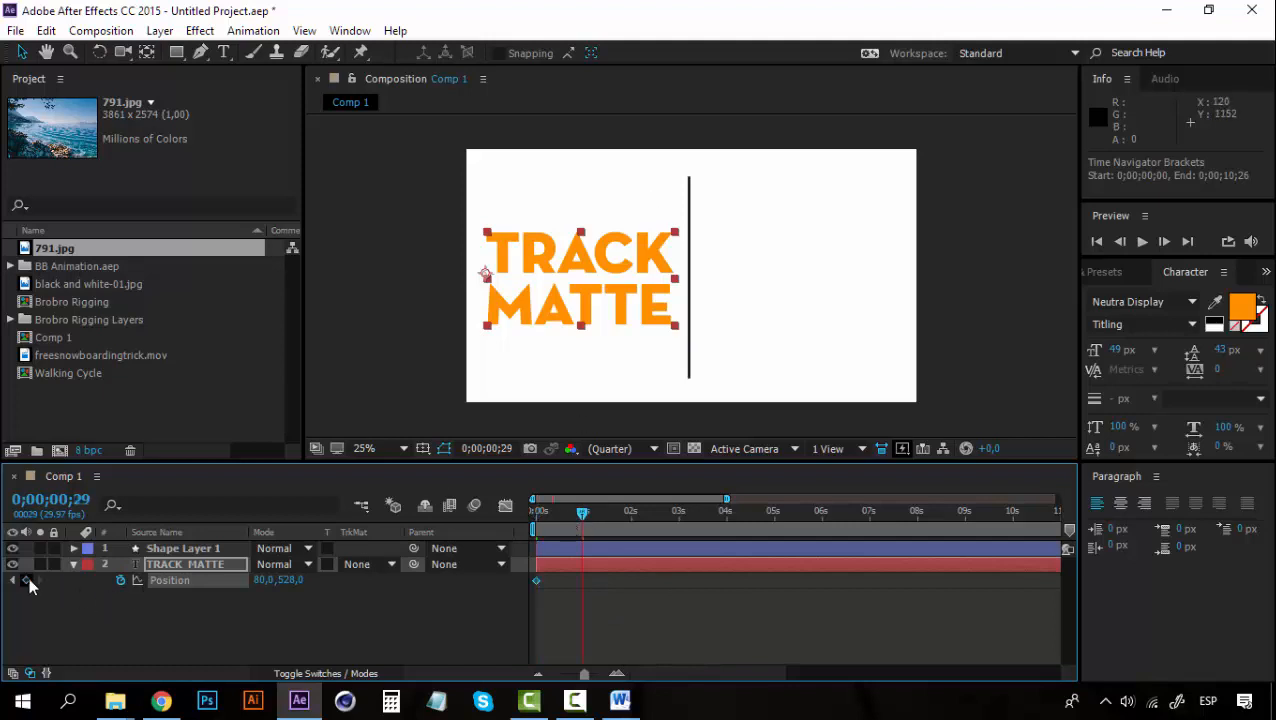
pyautogui.moveTo(583, 512); pyautogui.dragTo(537, 512)
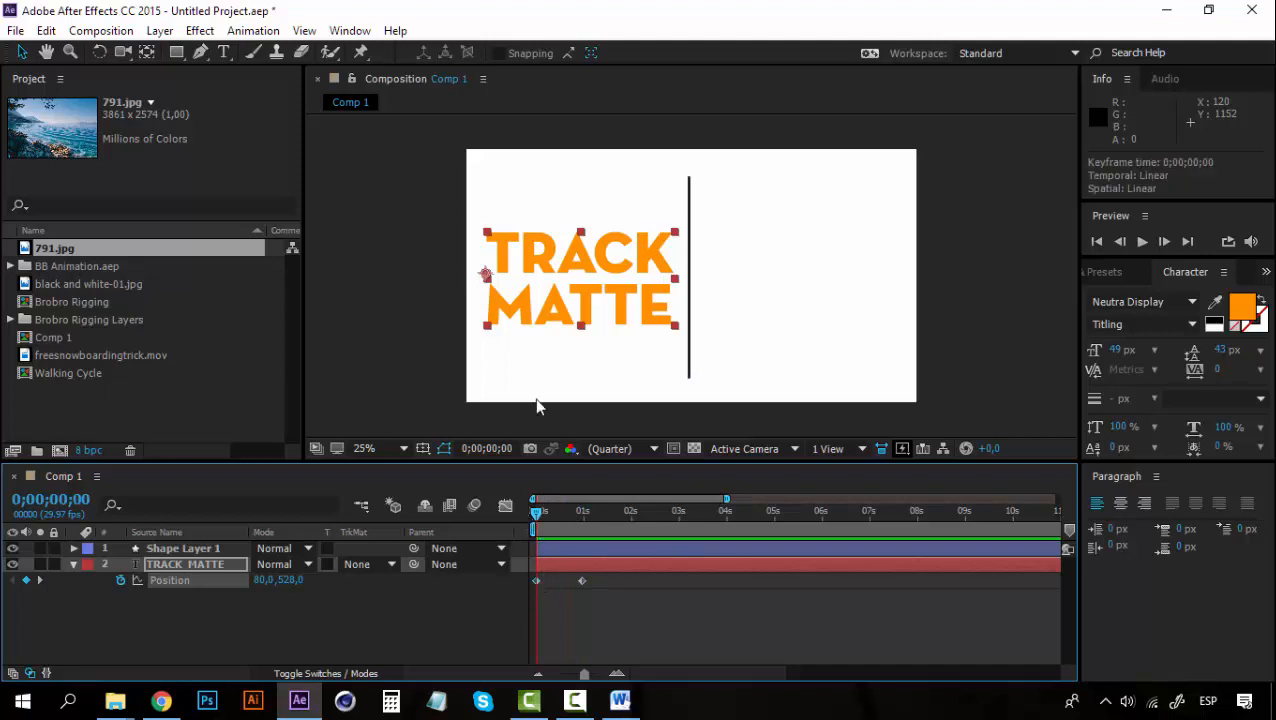
pyautogui.moveTo(566, 256); pyautogui.dragTo(796, 248)
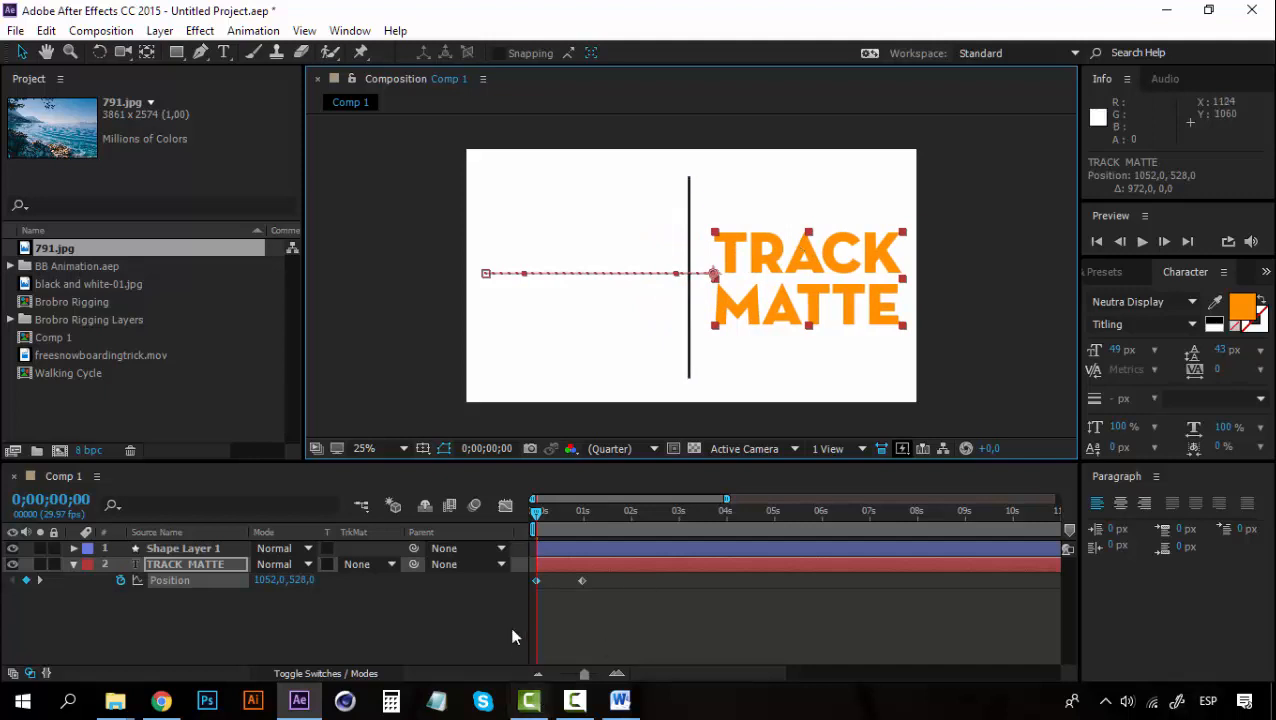
# Preview the text sliding across the vertical line.
pyautogui.press('space')
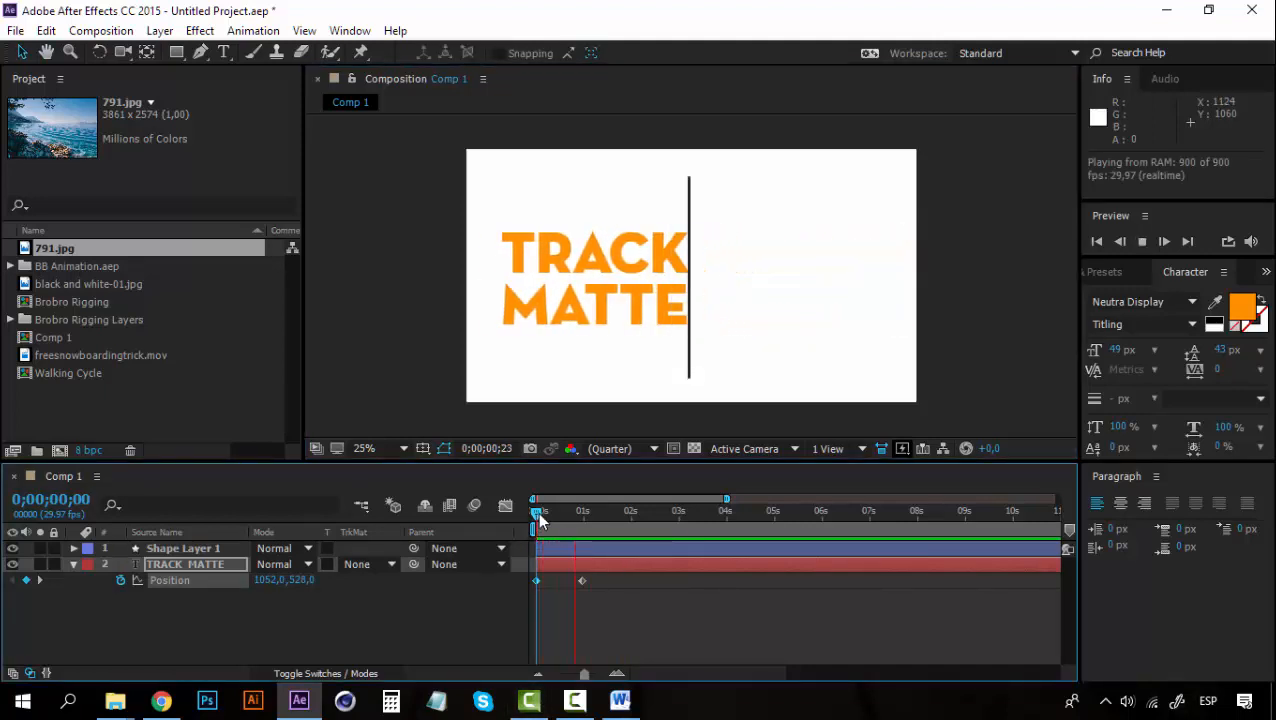
pyautogui.press('space')
pyautogui.press('space')
pyautogui.press('space')
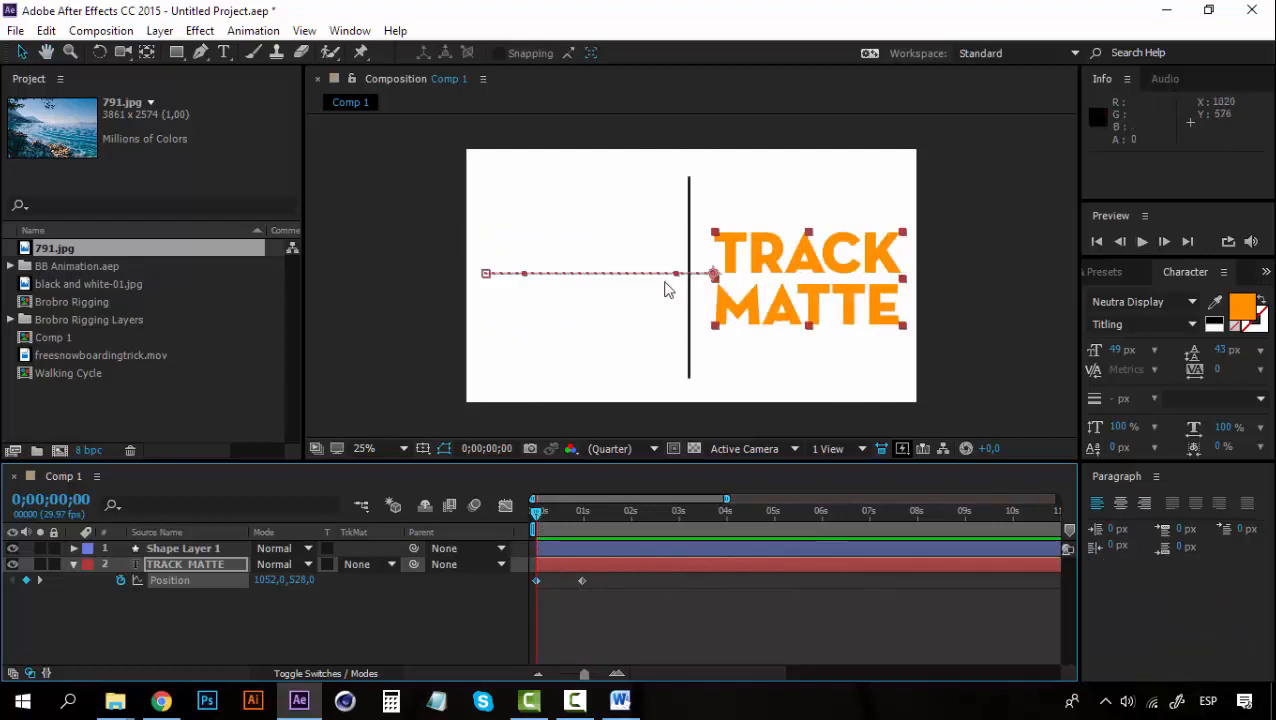
# Add a second shape layer above the text and draw a rectangle of about 936 × 888 px covering the area right of the line.
pyautogui.click(158, 32)
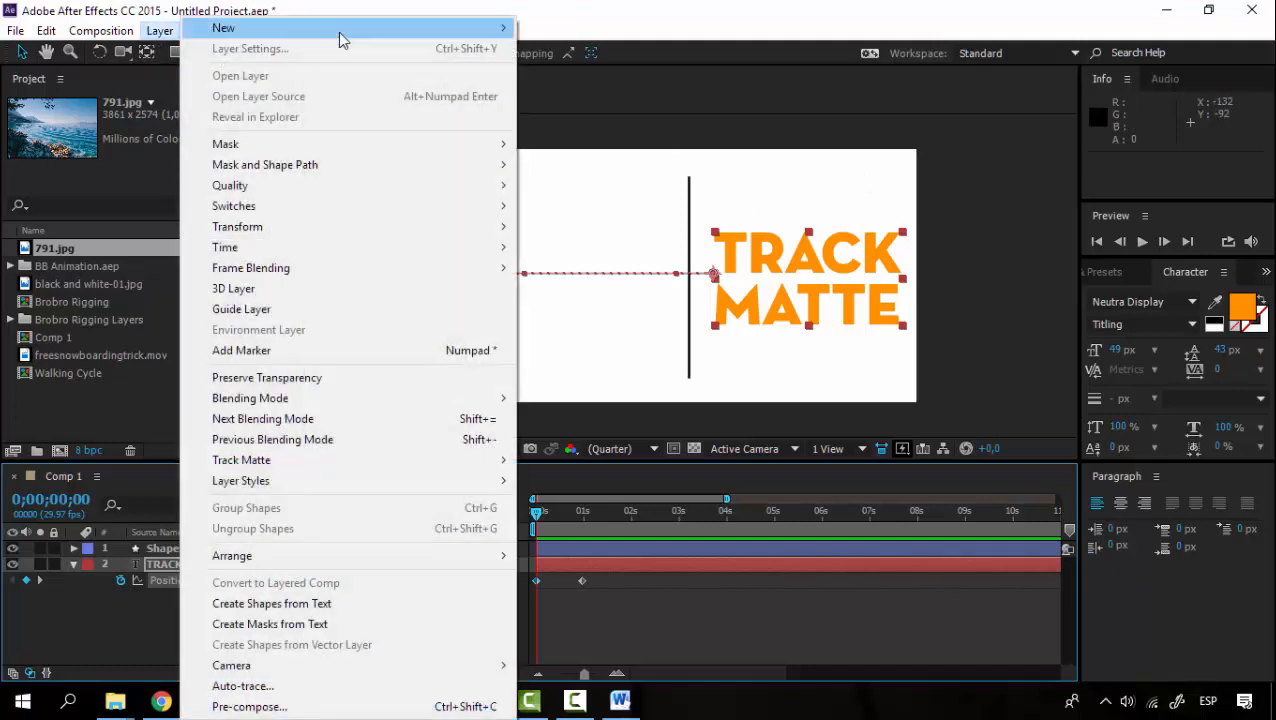
pyautogui.moveTo(400, 30)
pyautogui.click(572, 131)
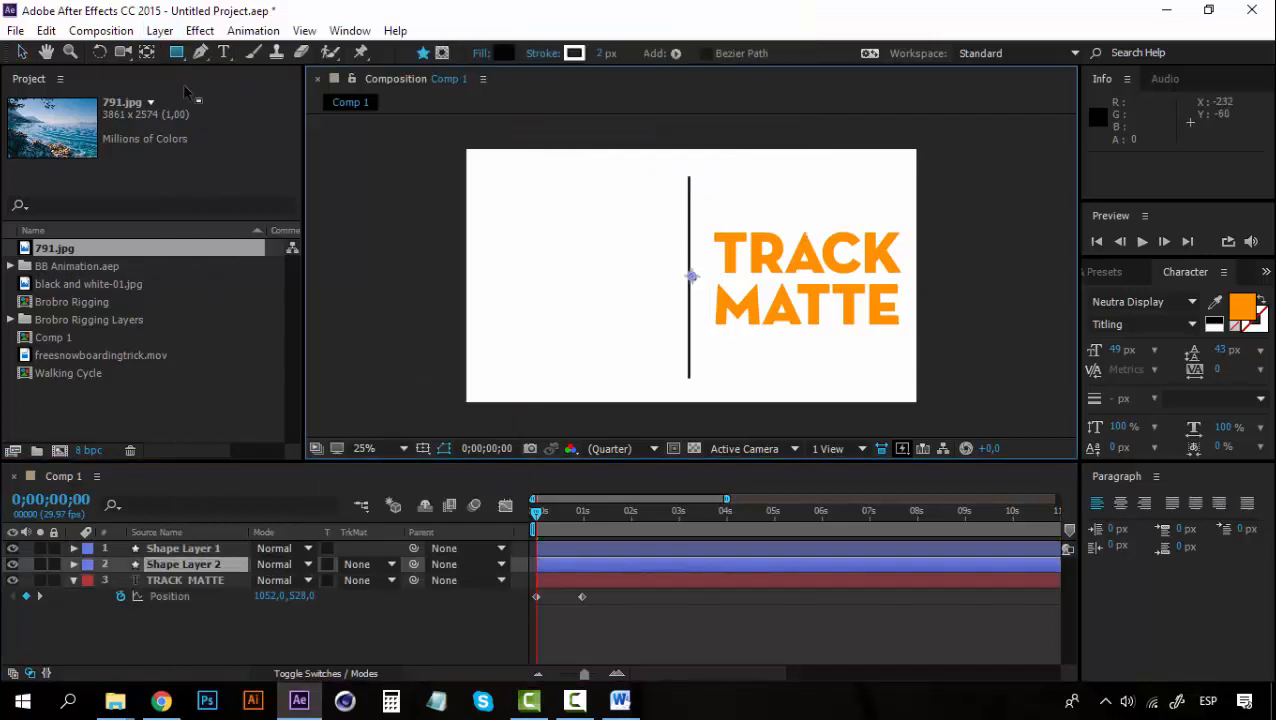
pyautogui.moveTo(693, 182); pyautogui.dragTo(913, 391)
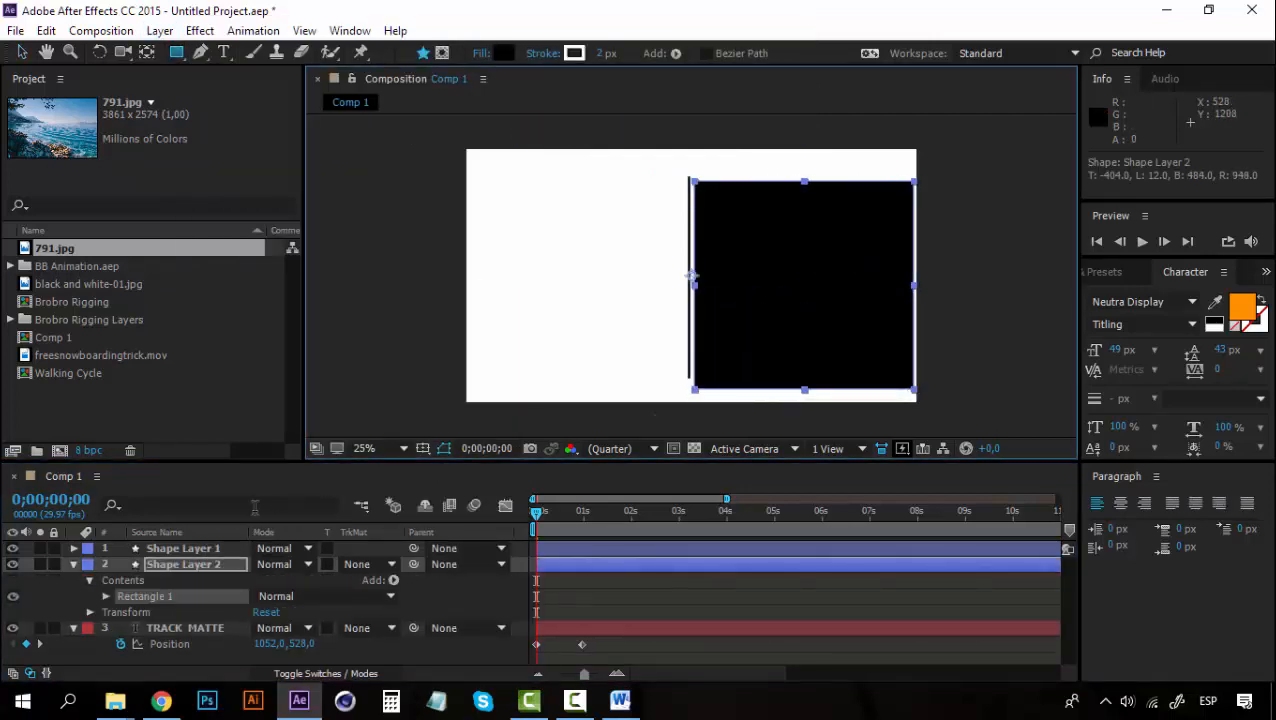
# Fill the covering rectangle with white (FFFFFF), collapse its layer and preview the text emerging from behind the line.
pyautogui.click(503, 53)
pyautogui.click(326, 355)
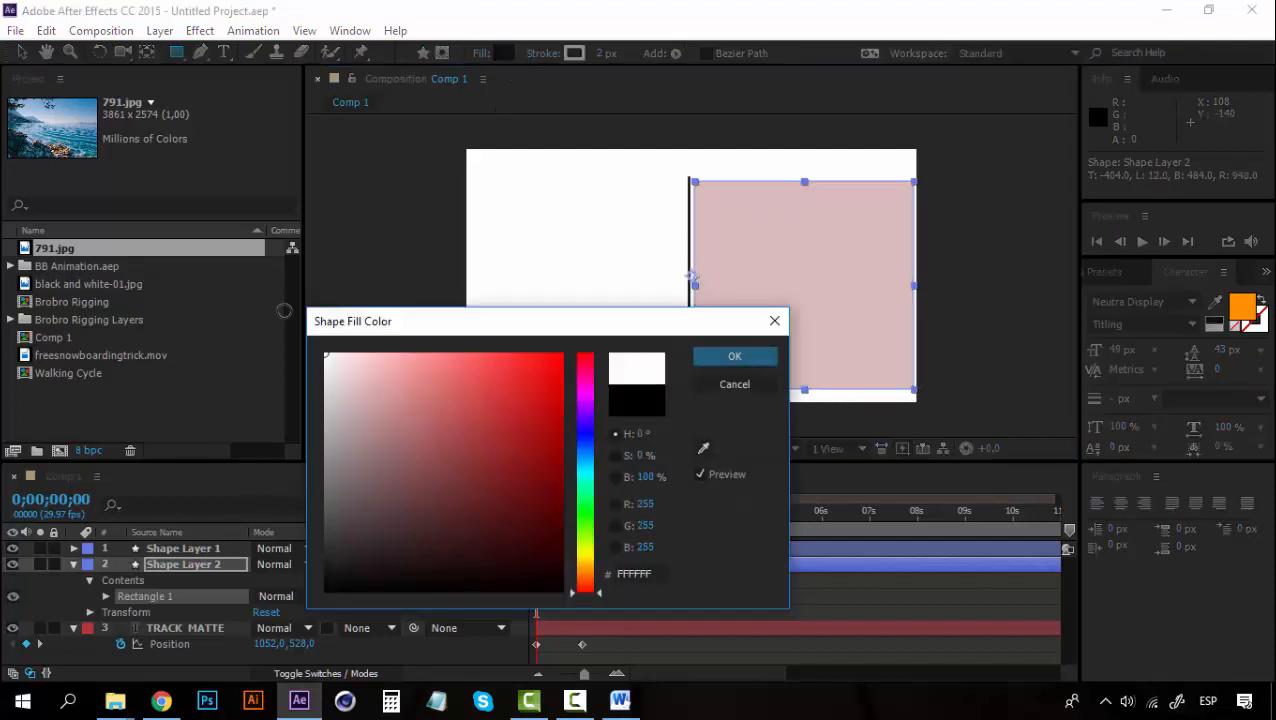
pyautogui.click(73, 564)
pyautogui.press('space')
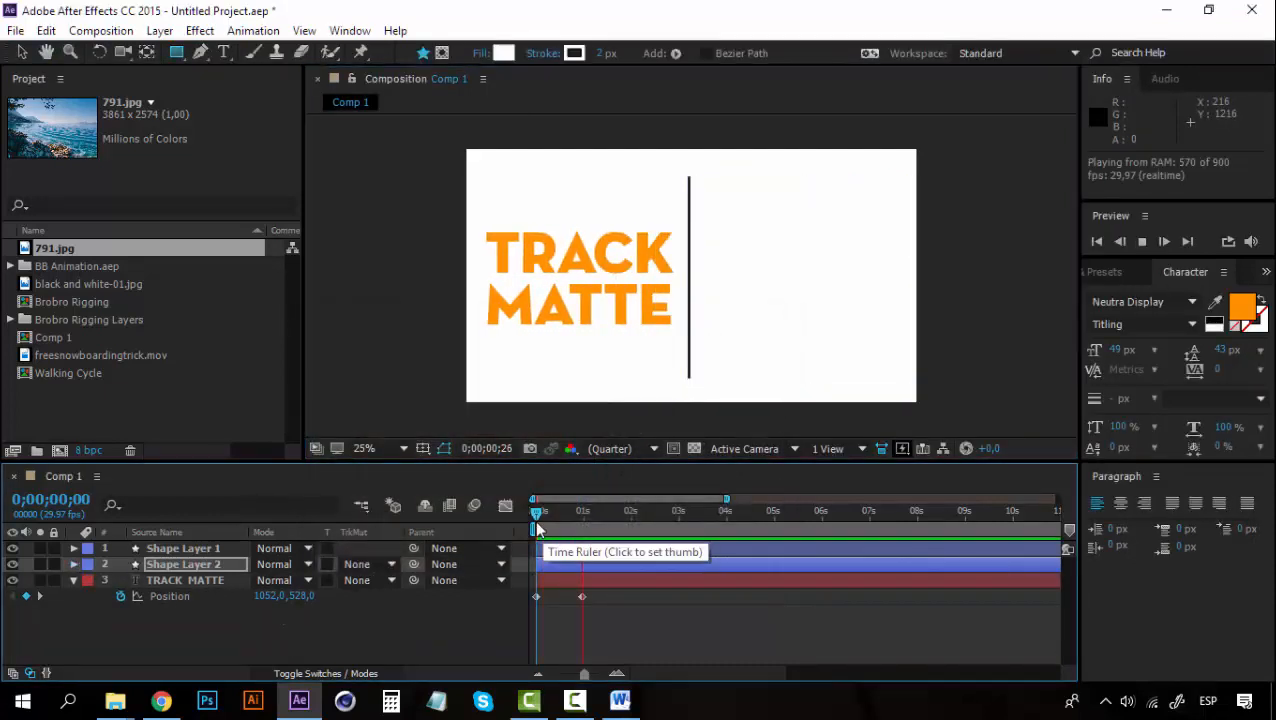
# Add 791.jpg beneath all layers as the background and preview the text animation over it.
pyautogui.click(537, 513)
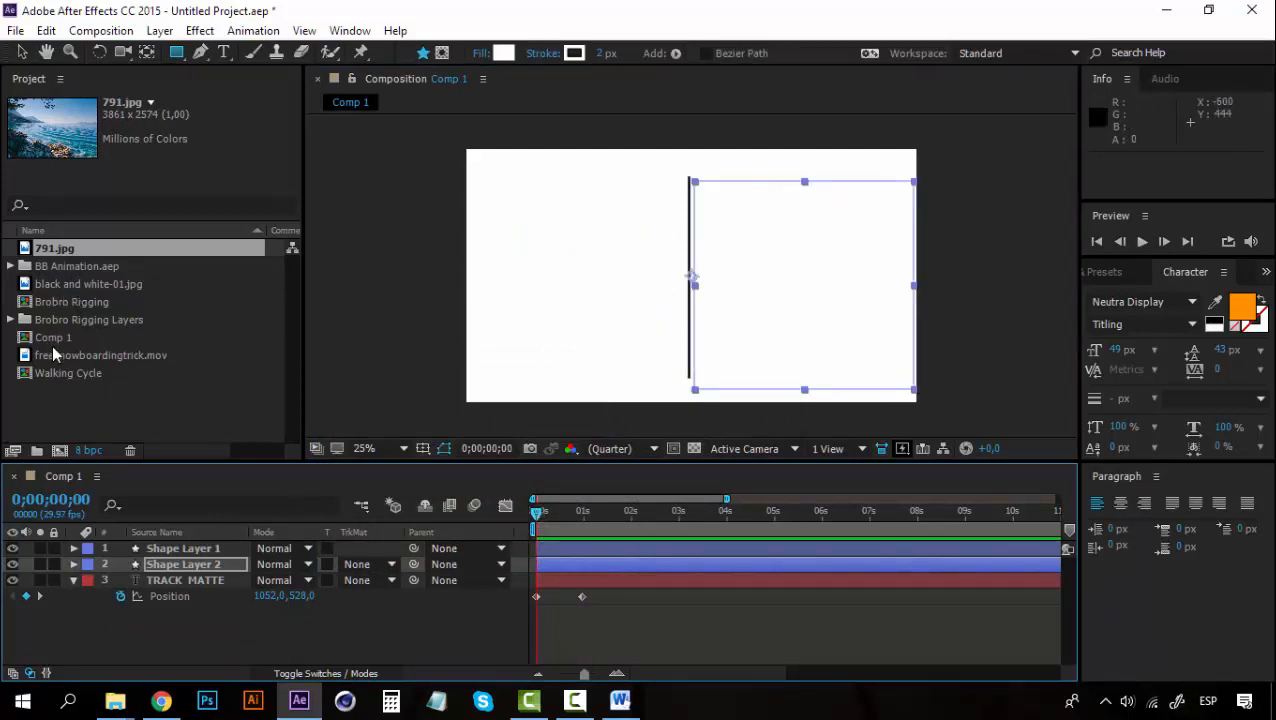
pyautogui.moveTo(56, 246); pyautogui.dragTo(149, 615)
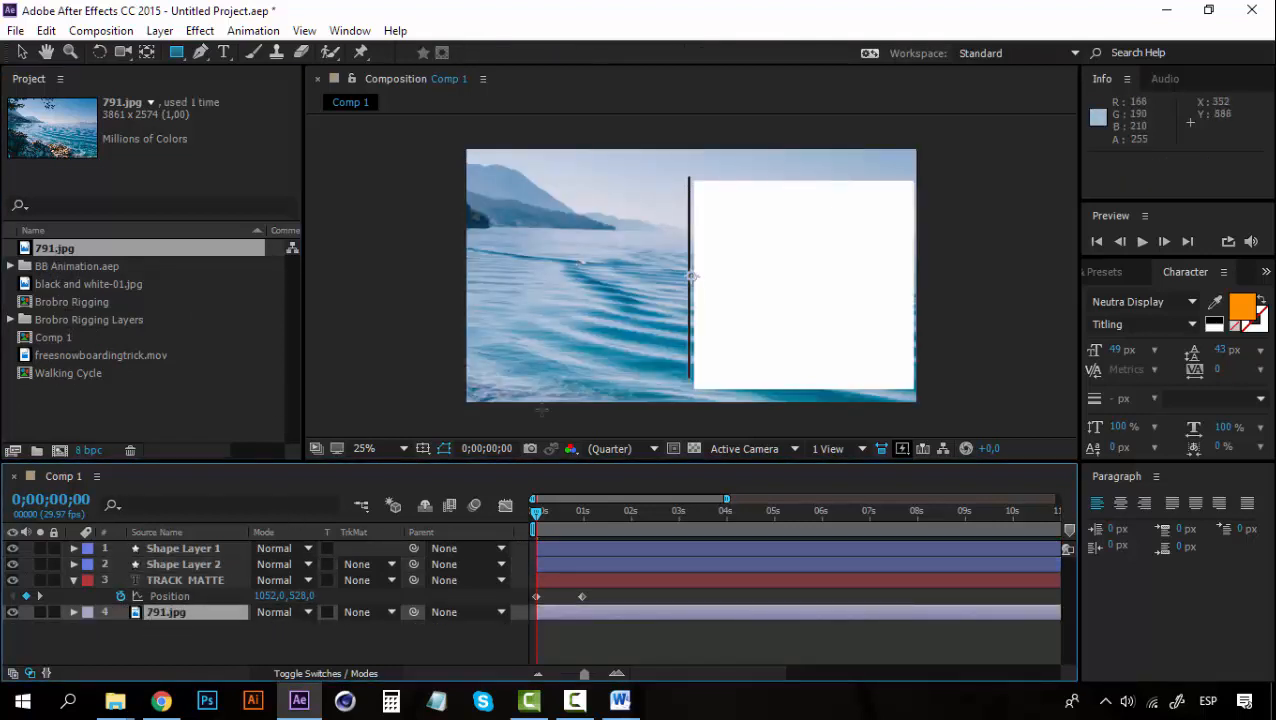
pyautogui.press('space')
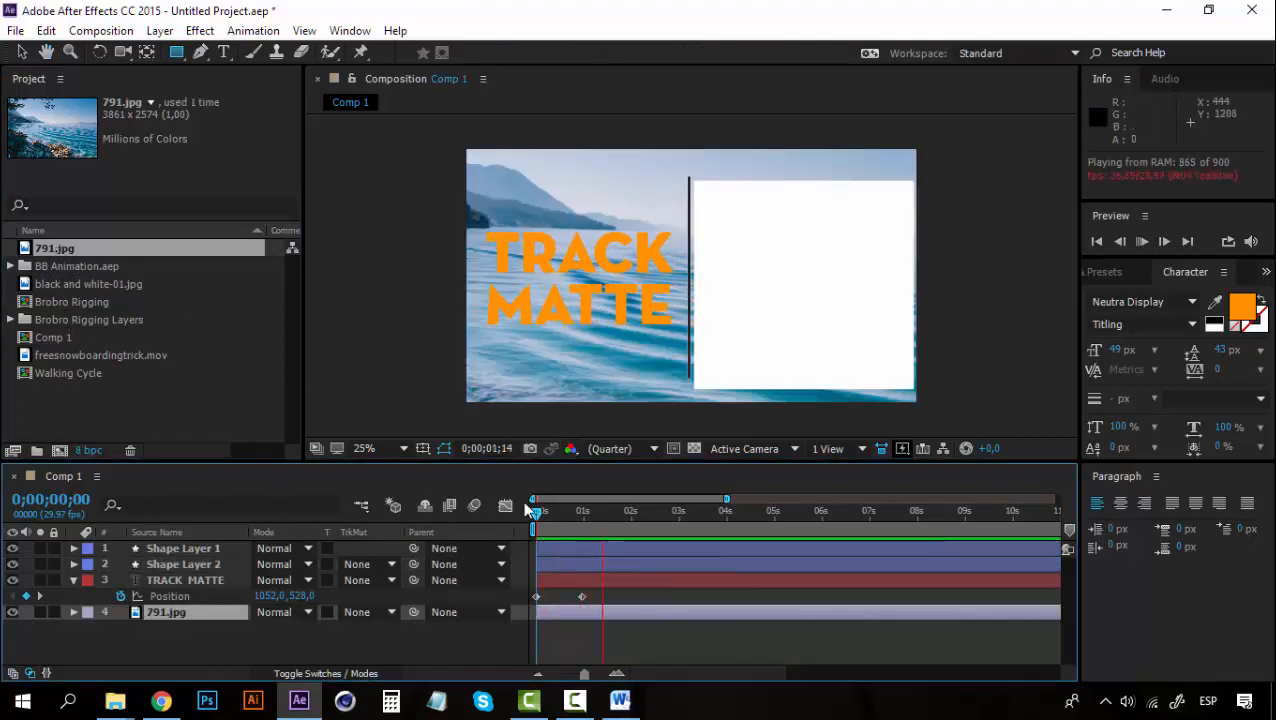
# Change the TRACK MATTE text's fill color to white and preview the animation from the start.
pyautogui.moveTo(535, 511); pyautogui.dragTo(581, 511)
pyautogui.click(170, 582)
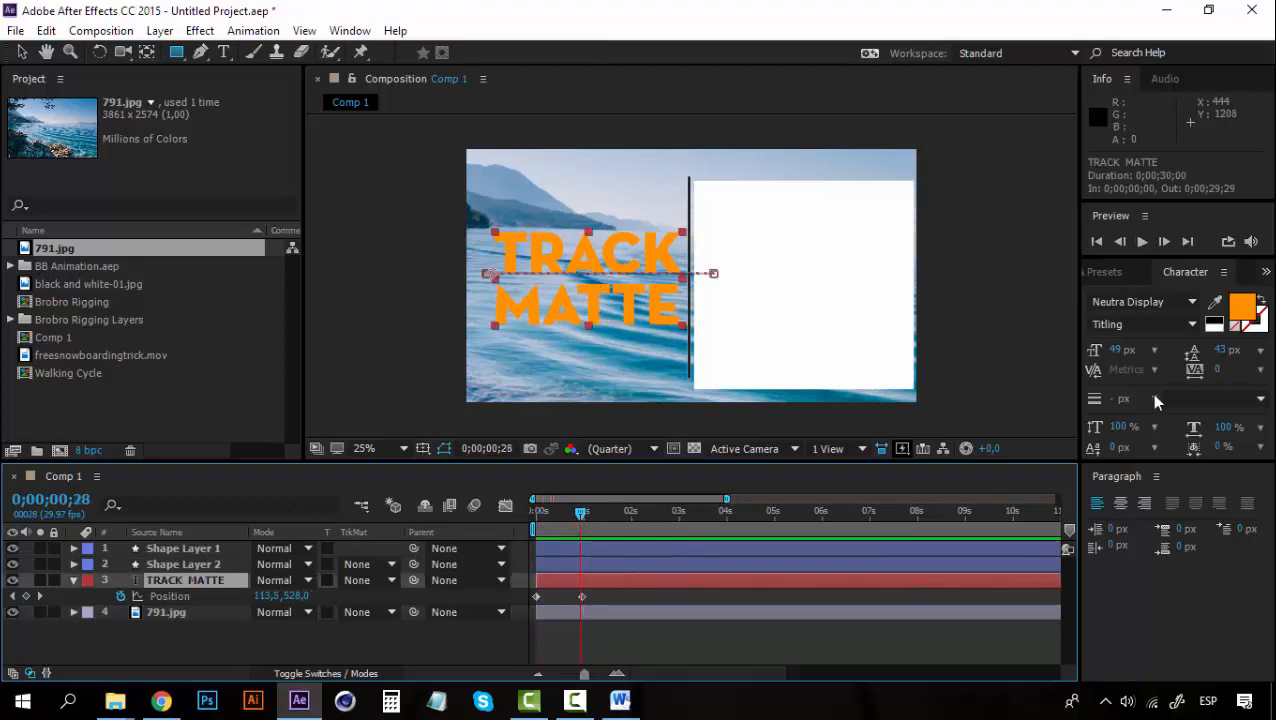
pyautogui.click(1240, 310)
pyautogui.moveTo(398, 412); pyautogui.dragTo(322, 350)
pyautogui.click(734, 361)
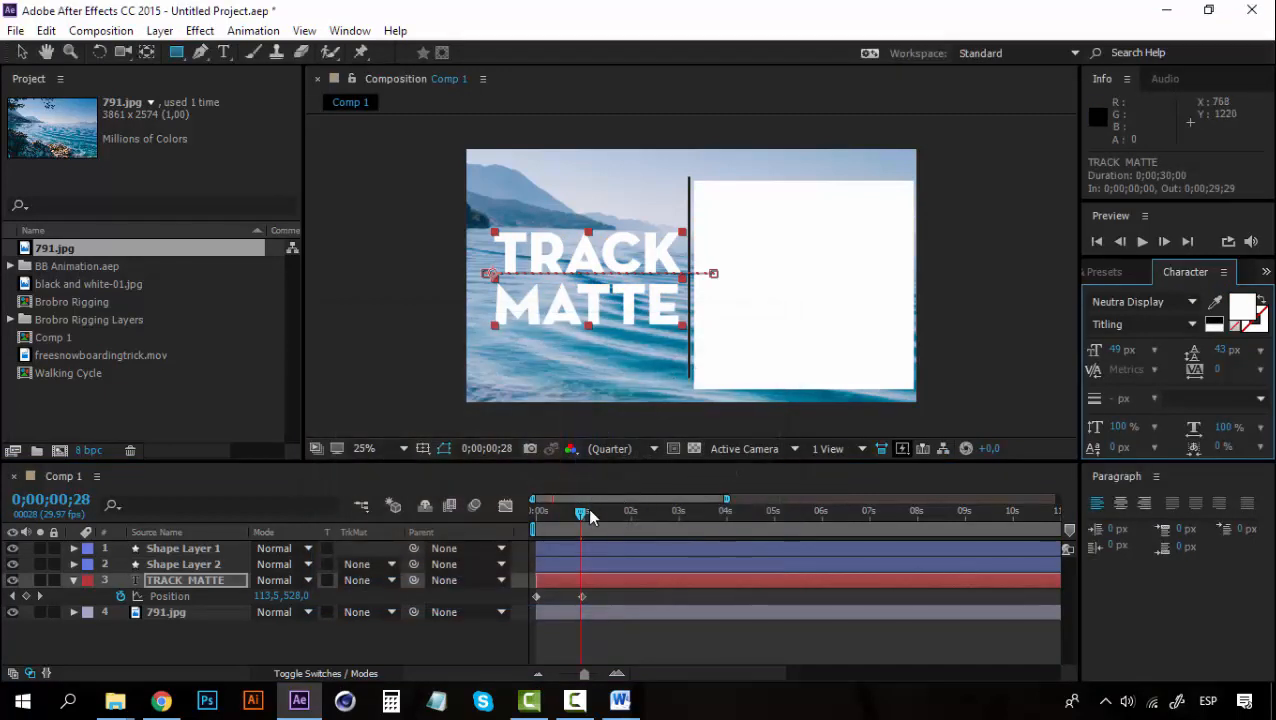
pyautogui.moveTo(587, 507); pyautogui.dragTo(541, 519)
pyautogui.press('space')
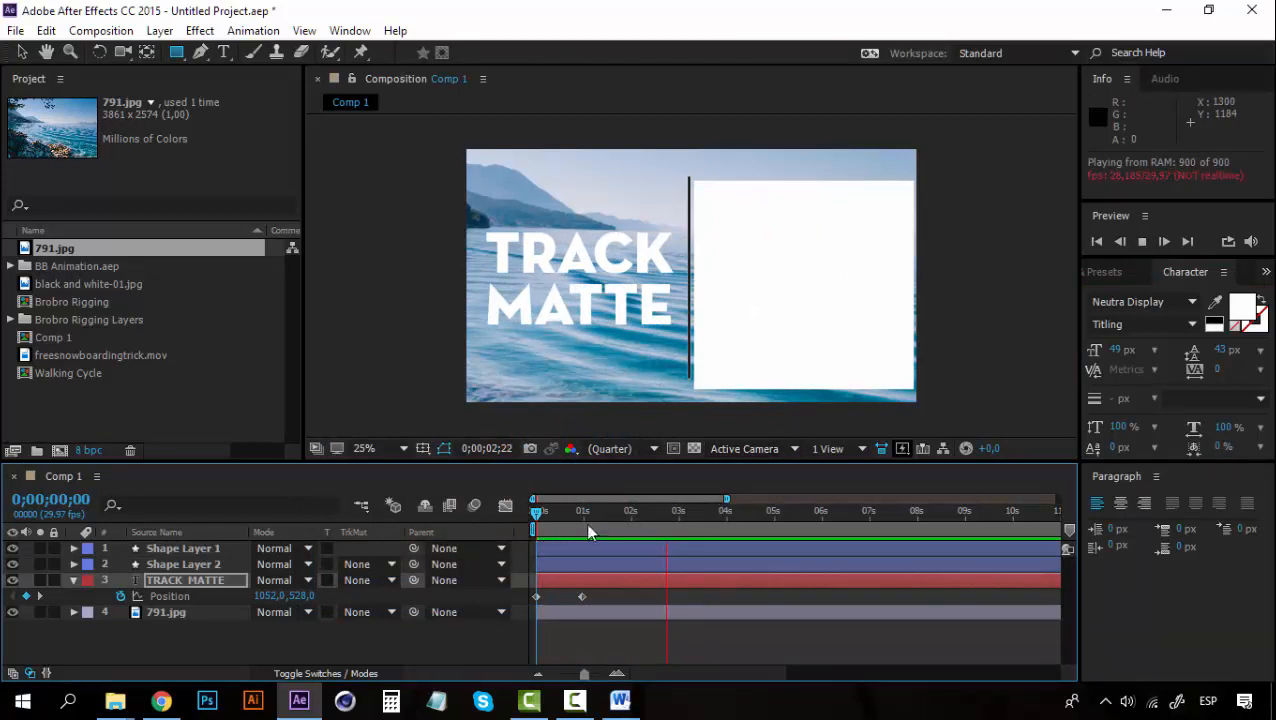
pyautogui.press('space')
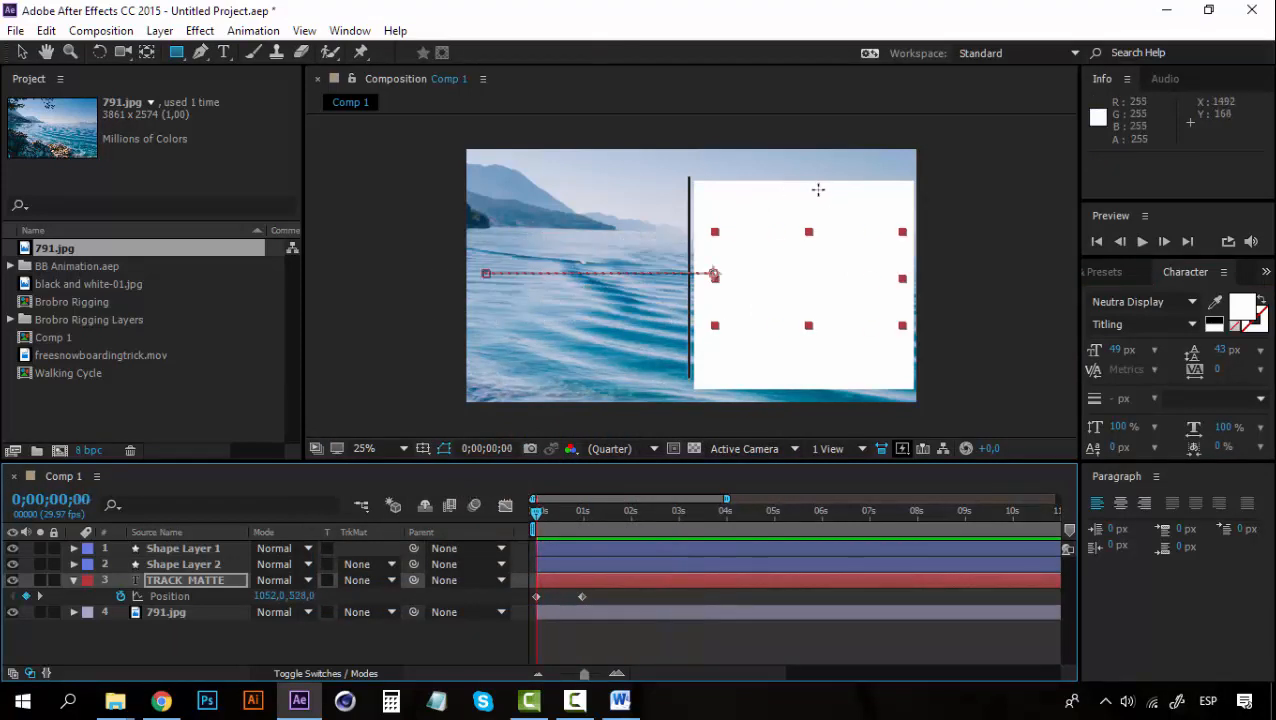
# Move the white covering rectangle against the vertical line, to Position 936, 520.
pyautogui.click(22, 52)
pyautogui.click(811, 203)
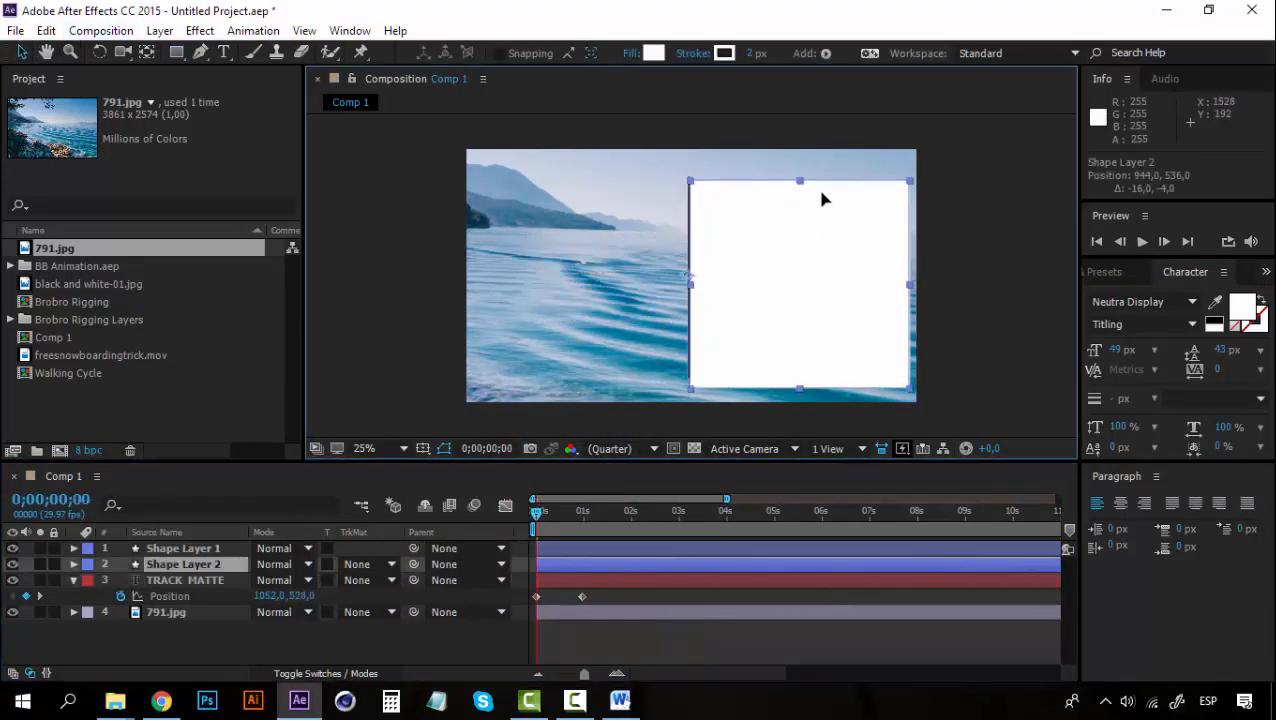
pyautogui.moveTo(822, 196); pyautogui.dragTo(824, 196)
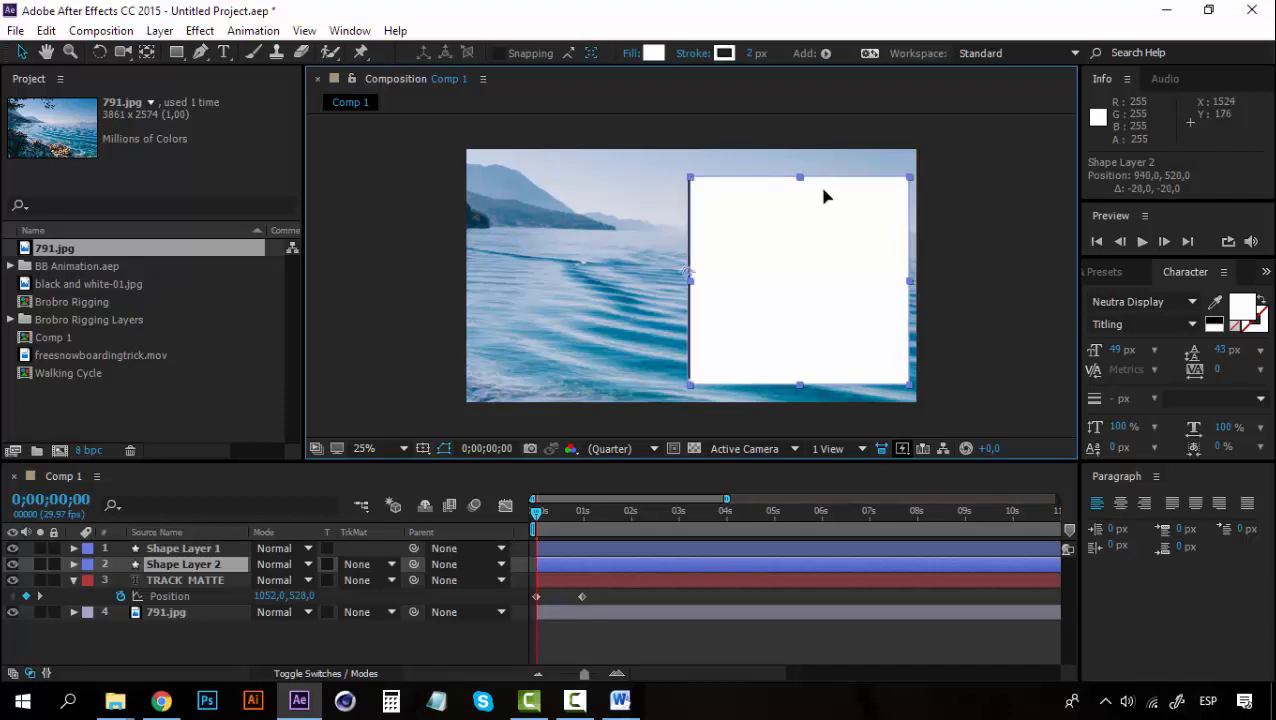
pyautogui.press('Left')
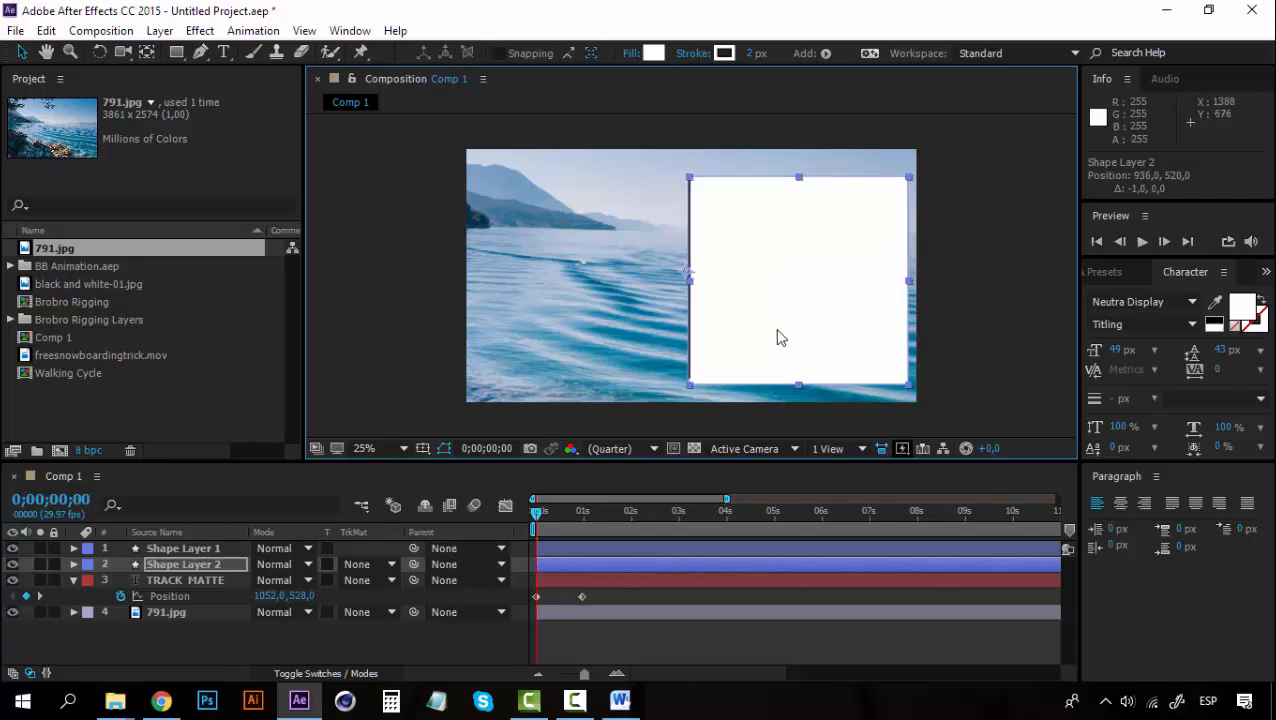
# Set the TRACK MATTE layer's track matte to Alpha Inverted using Shape Layer 2, with the text layer's properties collapsed.
pyautogui.click(211, 581)
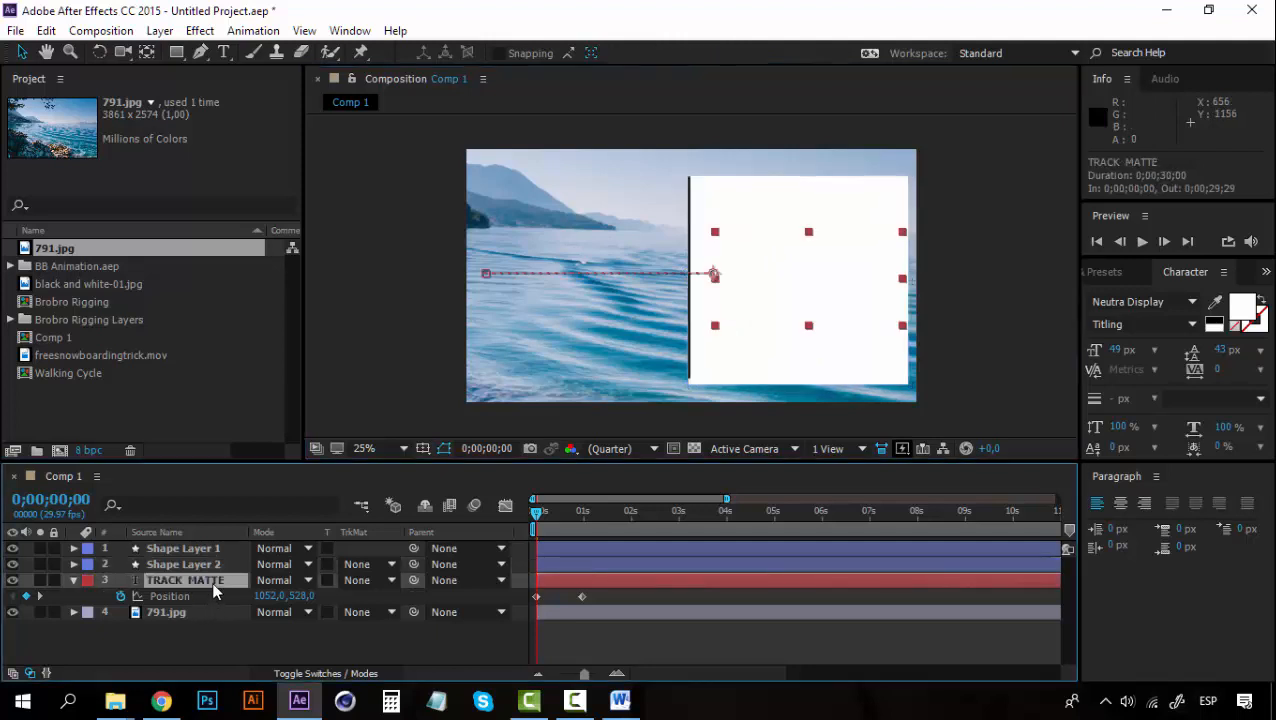
pyautogui.click(73, 582)
pyautogui.click(218, 565)
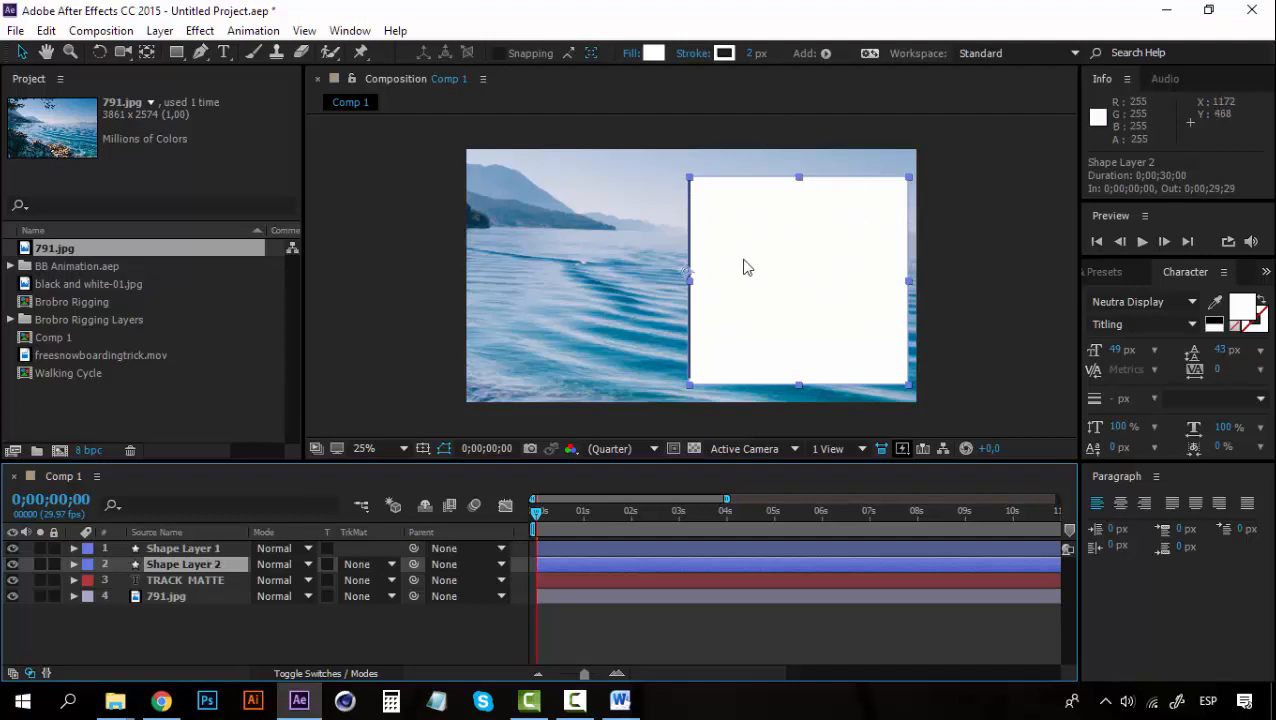
pyautogui.click(212, 581)
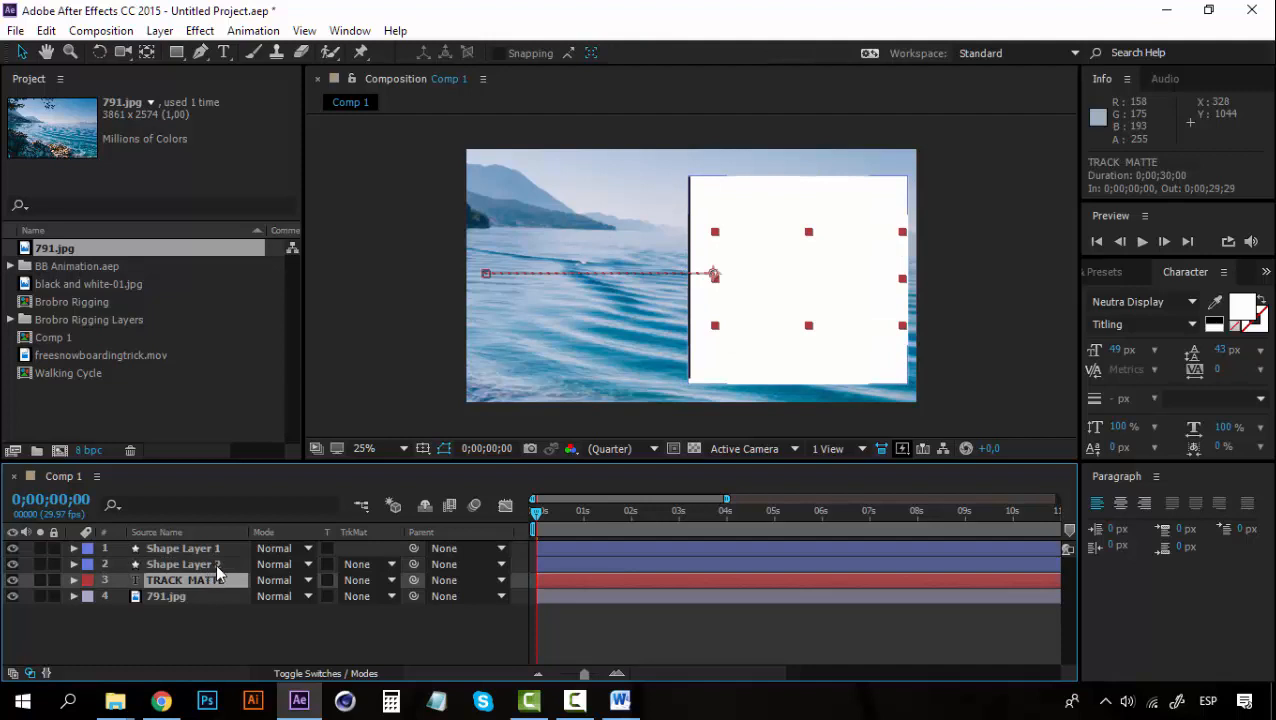
pyautogui.click(383, 583)
pyautogui.click(441, 498)
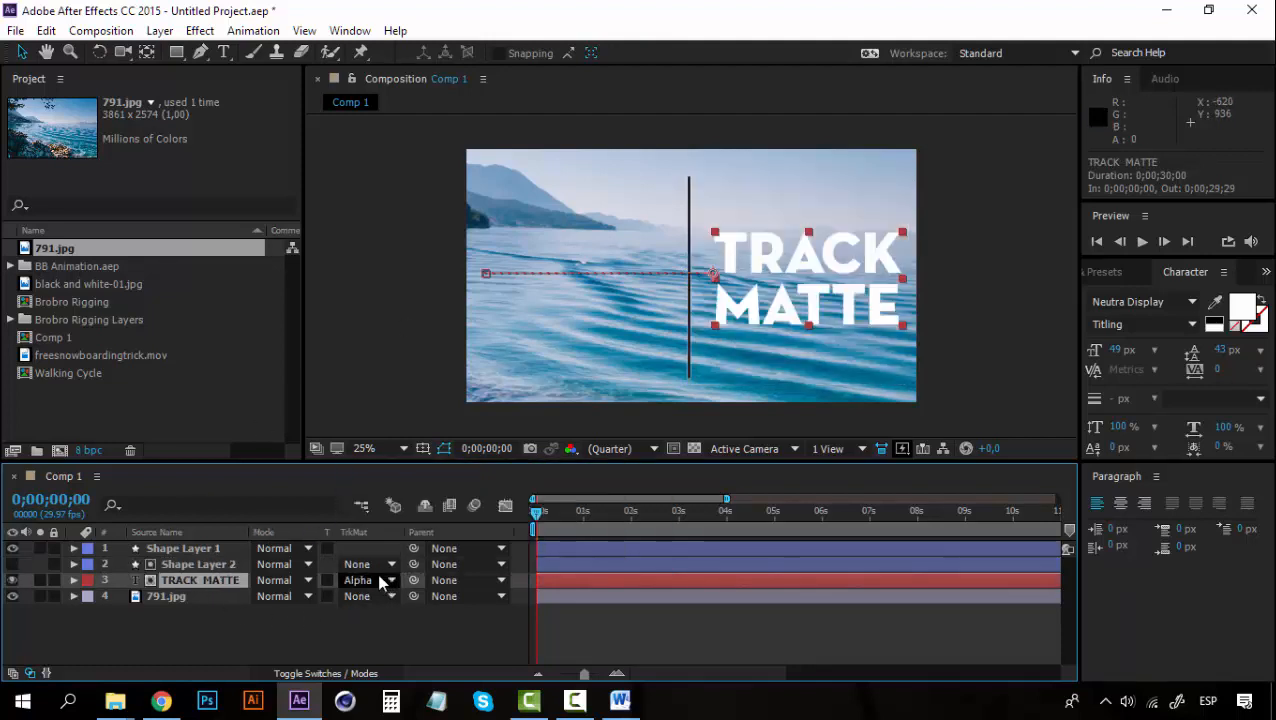
pyautogui.click(444, 517)
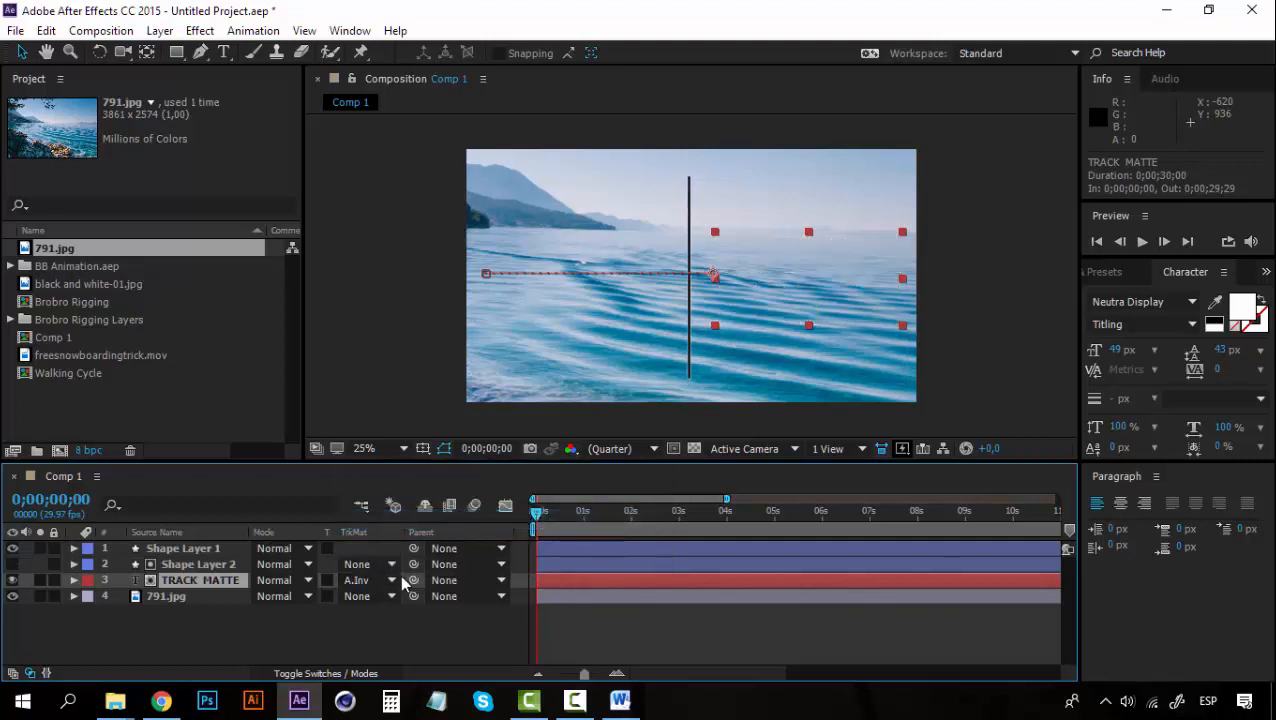
# Preview the text emerging from behind the line over the photo, and inspect the hidden matte rectangle's bounds.
pyautogui.press('space')
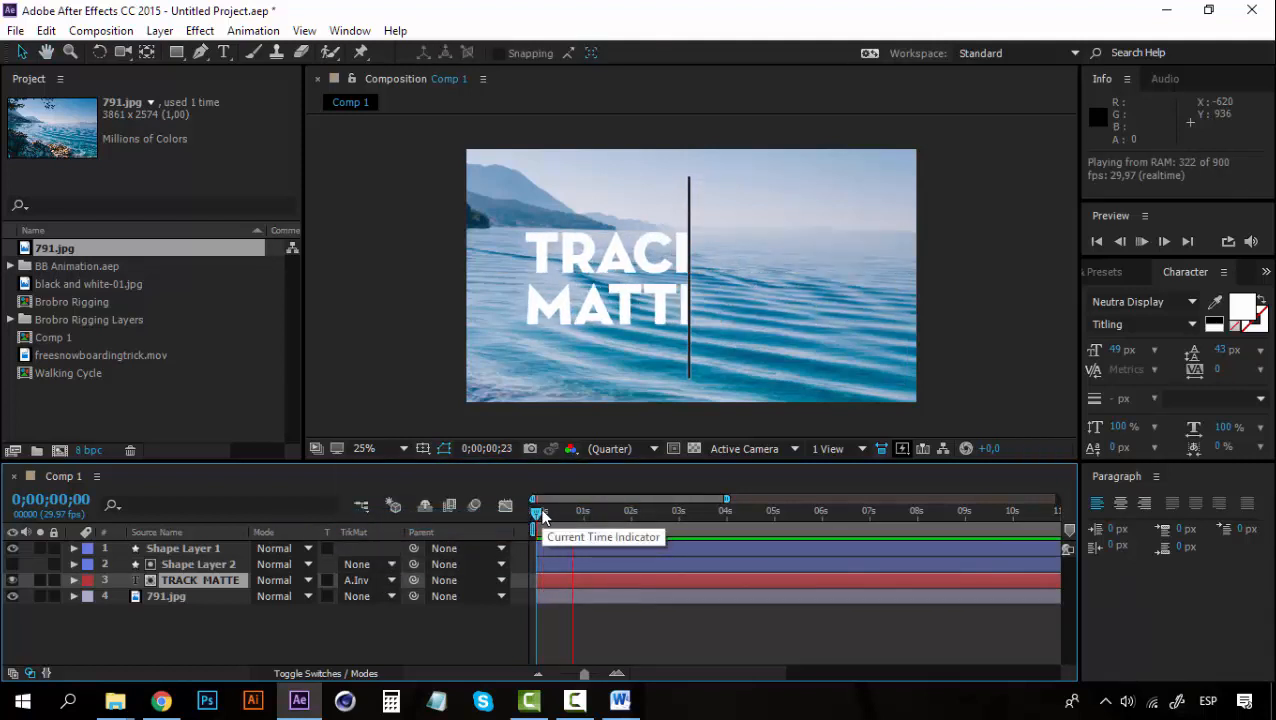
pyautogui.press('space')
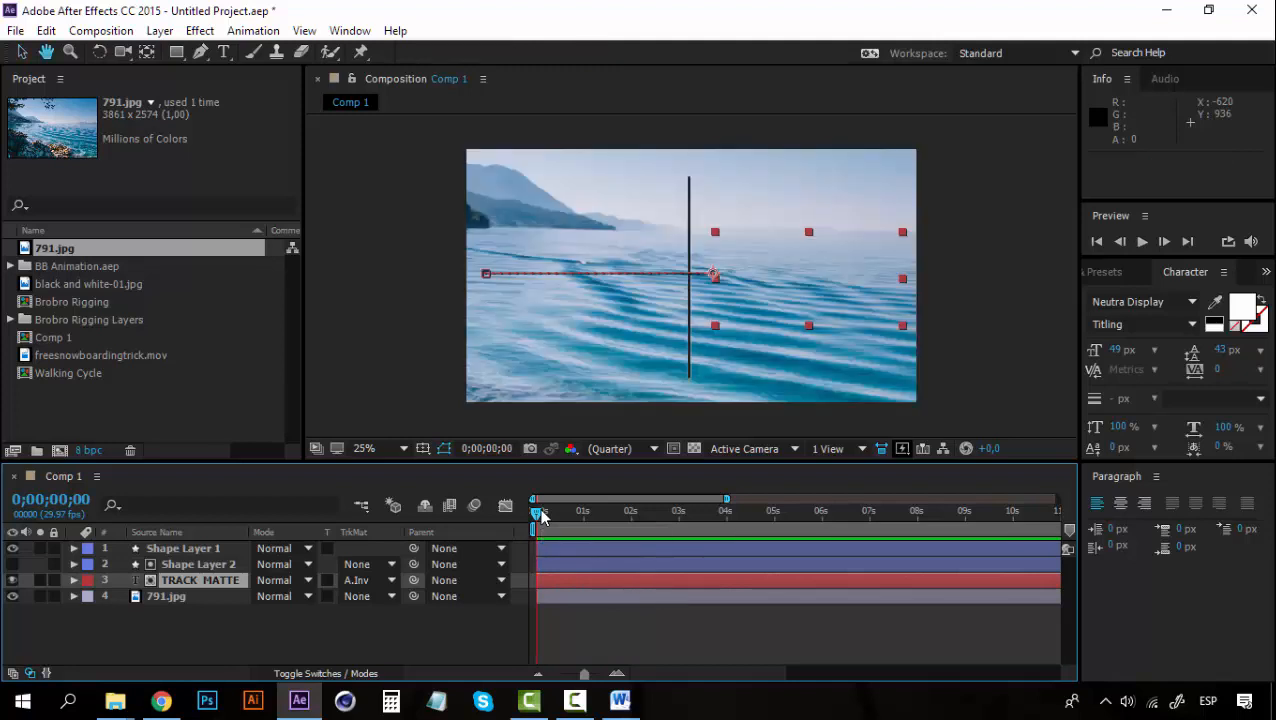
pyautogui.click(529, 508)
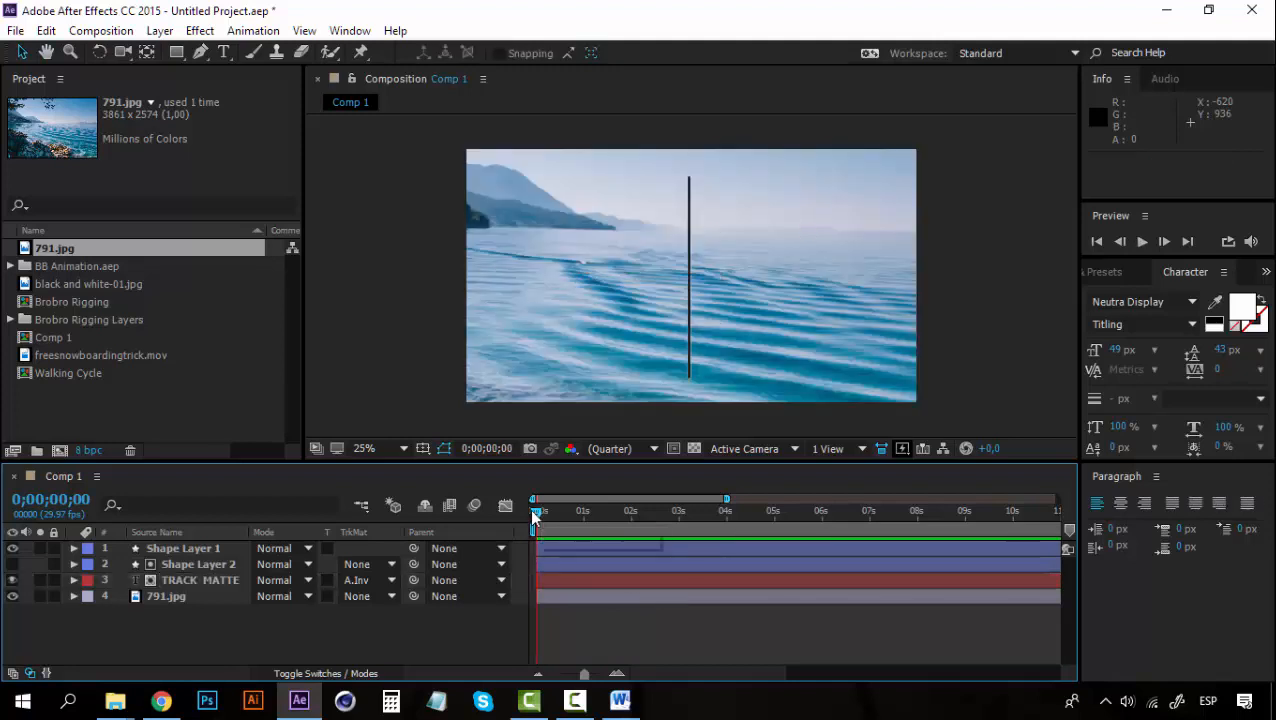
pyautogui.press('space')
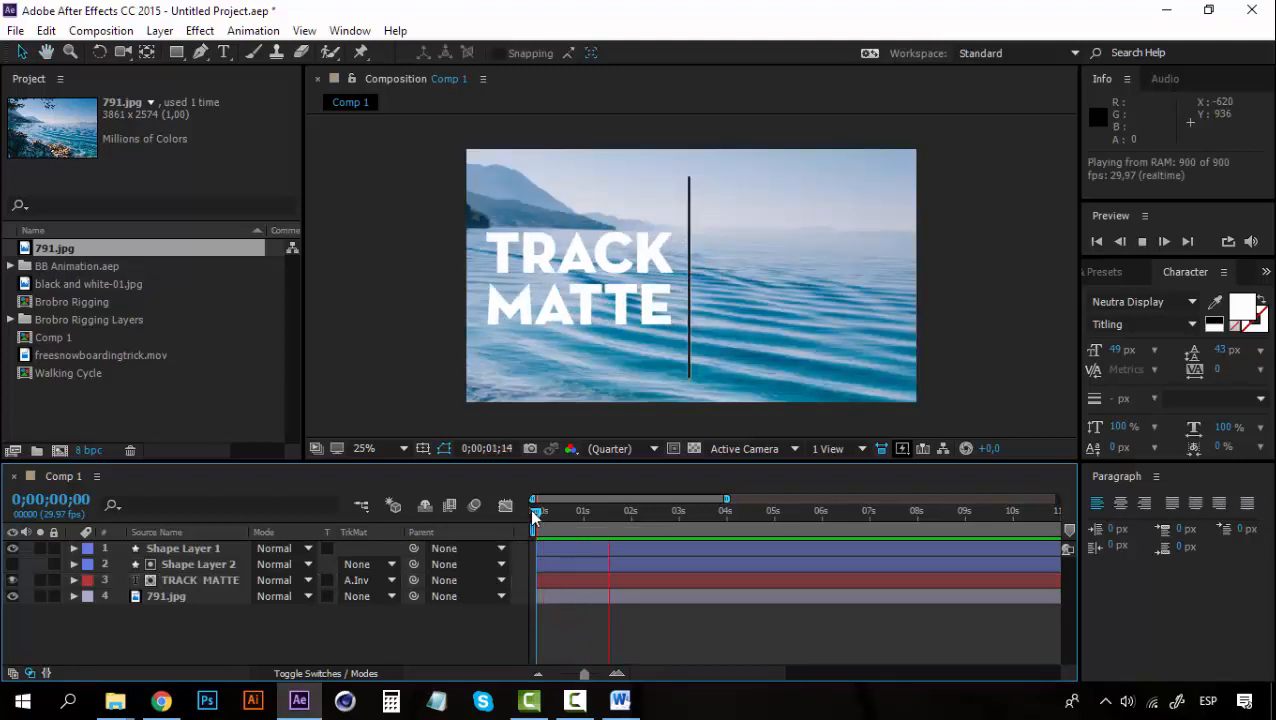
pyautogui.press('space')
pyautogui.moveTo(543, 510); pyautogui.dragTo(575, 511)
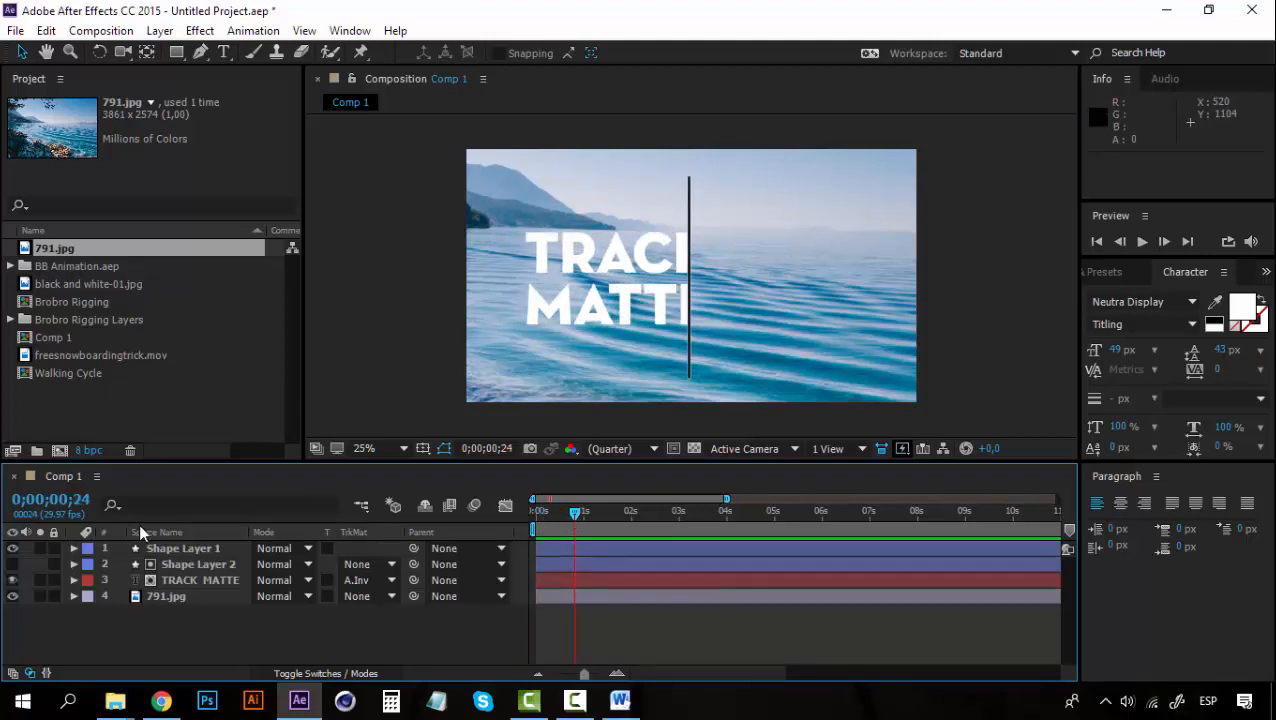
pyautogui.click(179, 558)
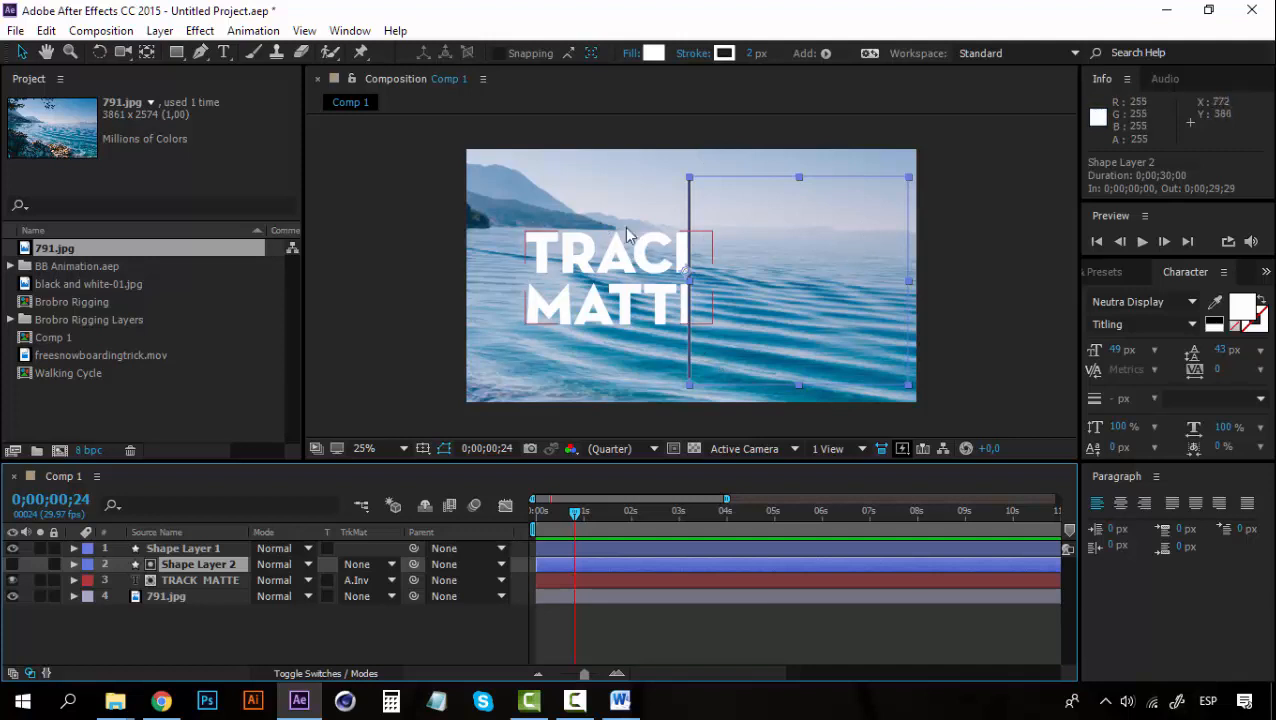
pyautogui.moveTo(576, 520); pyautogui.dragTo(520, 509)
pyautogui.press('space')
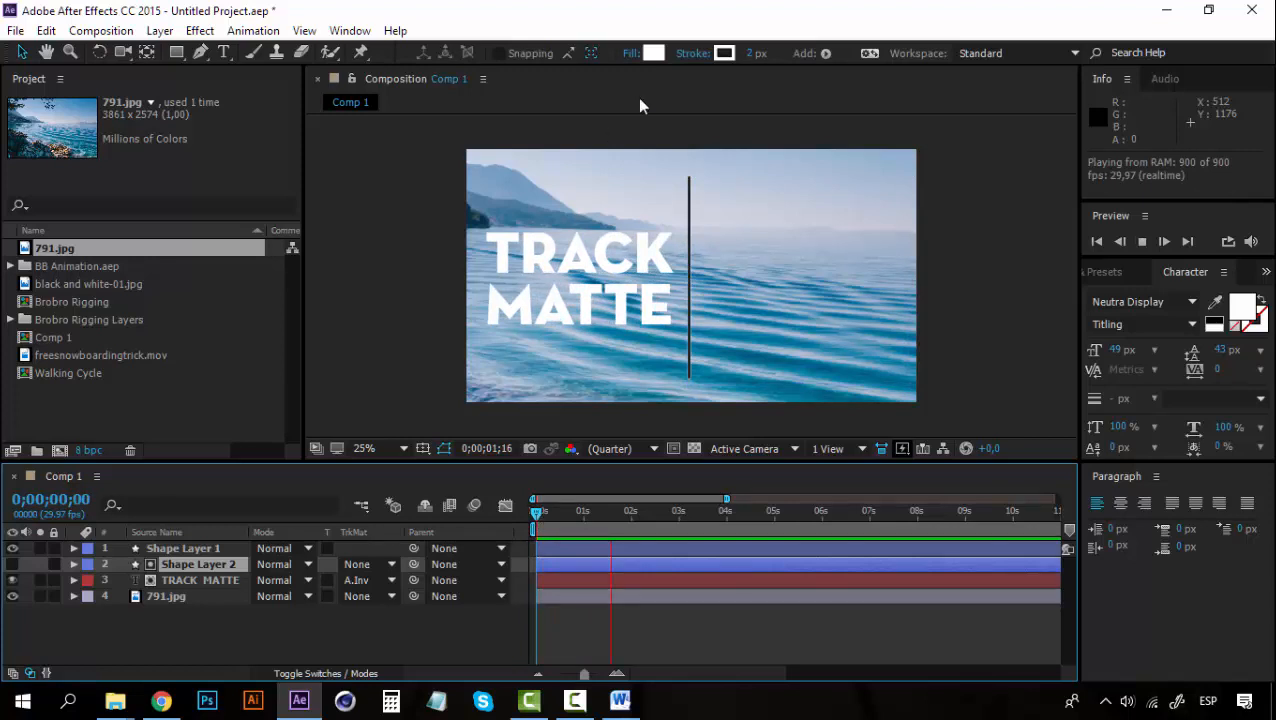
pyautogui.press('space')
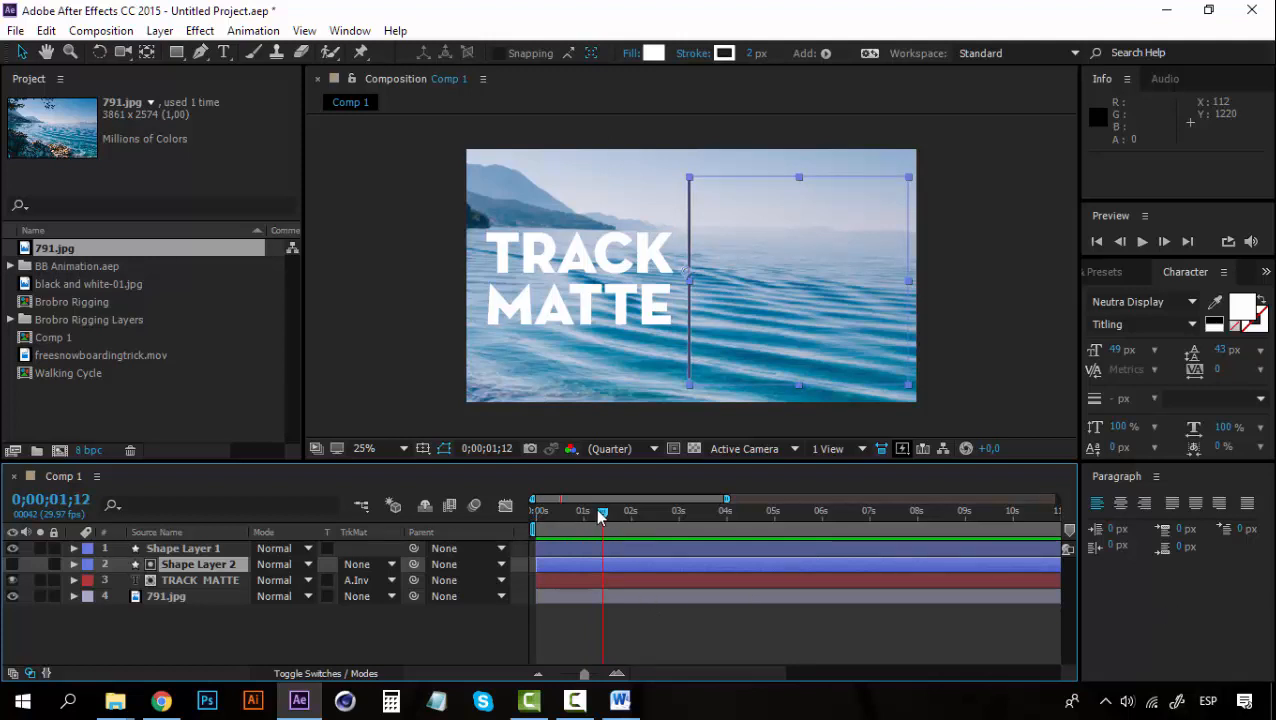
# Delete the TRACK MATTE text layer and the 791.jpg layer from the composition.
pyautogui.click(165, 549)
pyautogui.click(174, 580)
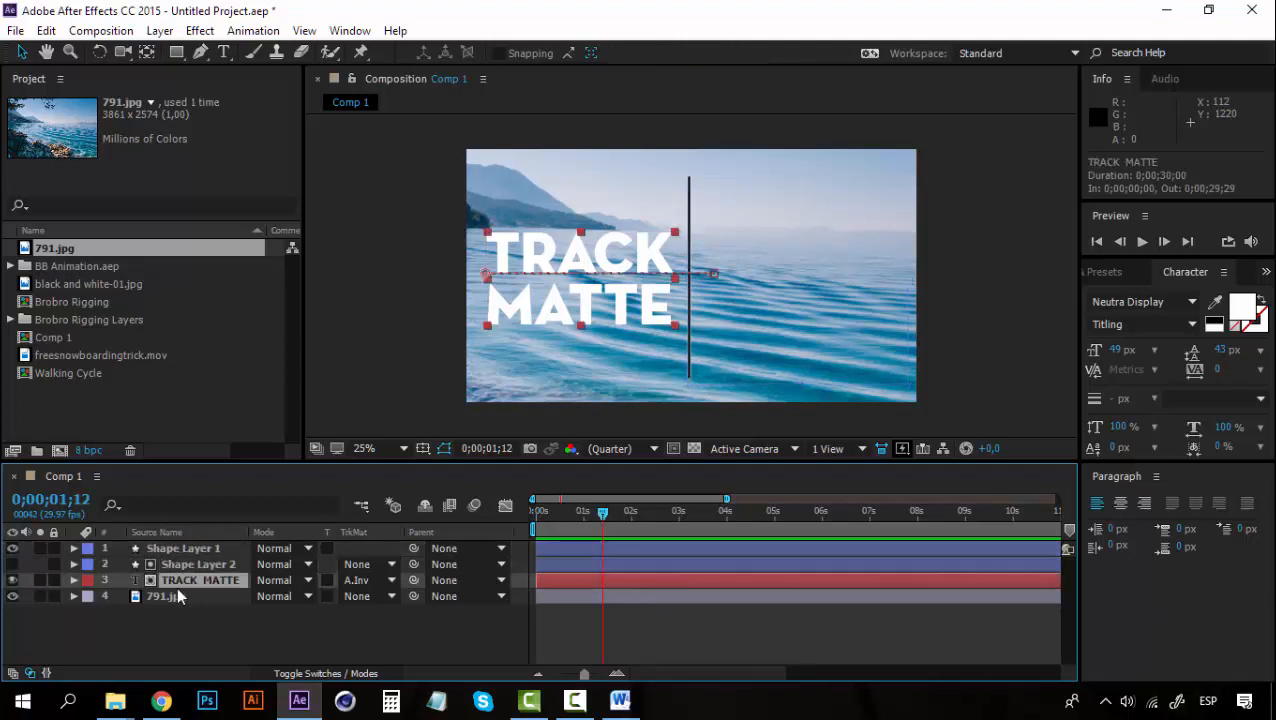
pyautogui.press('Delete')
pyautogui.click(172, 584)
pyautogui.press('Delete')
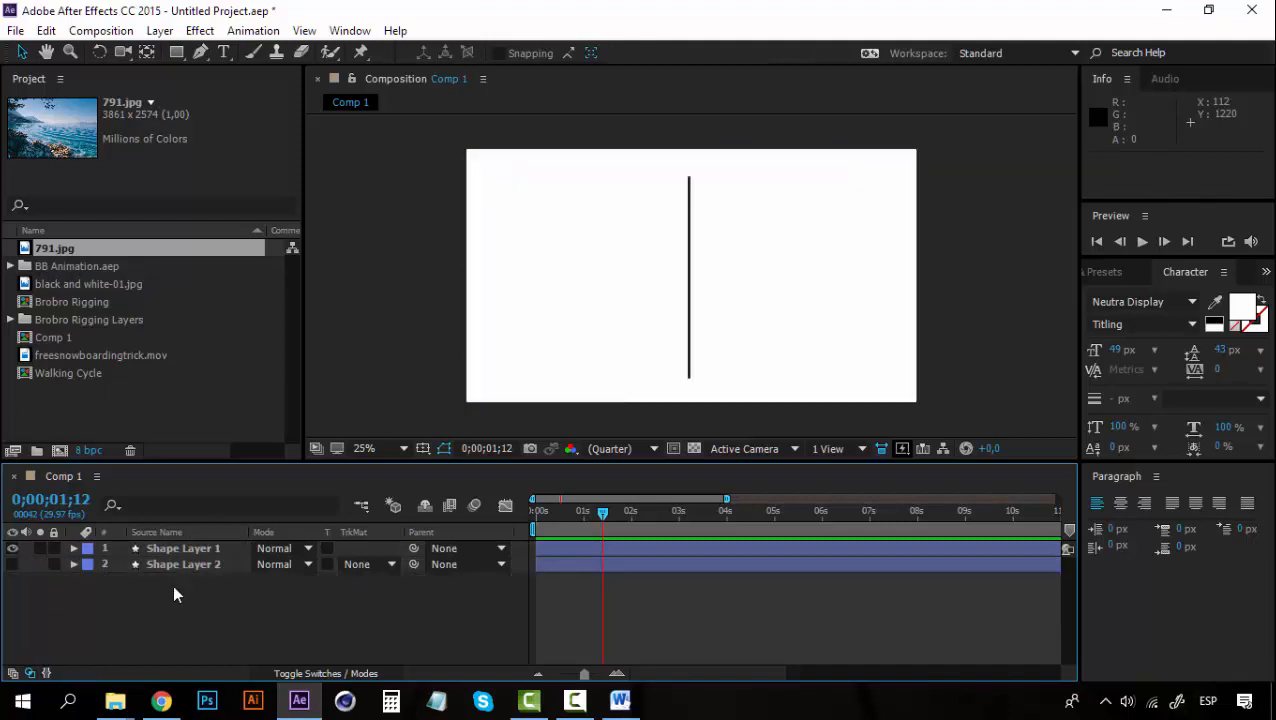
# Make Shape Layer 2 visible again and move its rectangle to the left side of the vertical line, at Position 0, 520.
pyautogui.click(204, 565)
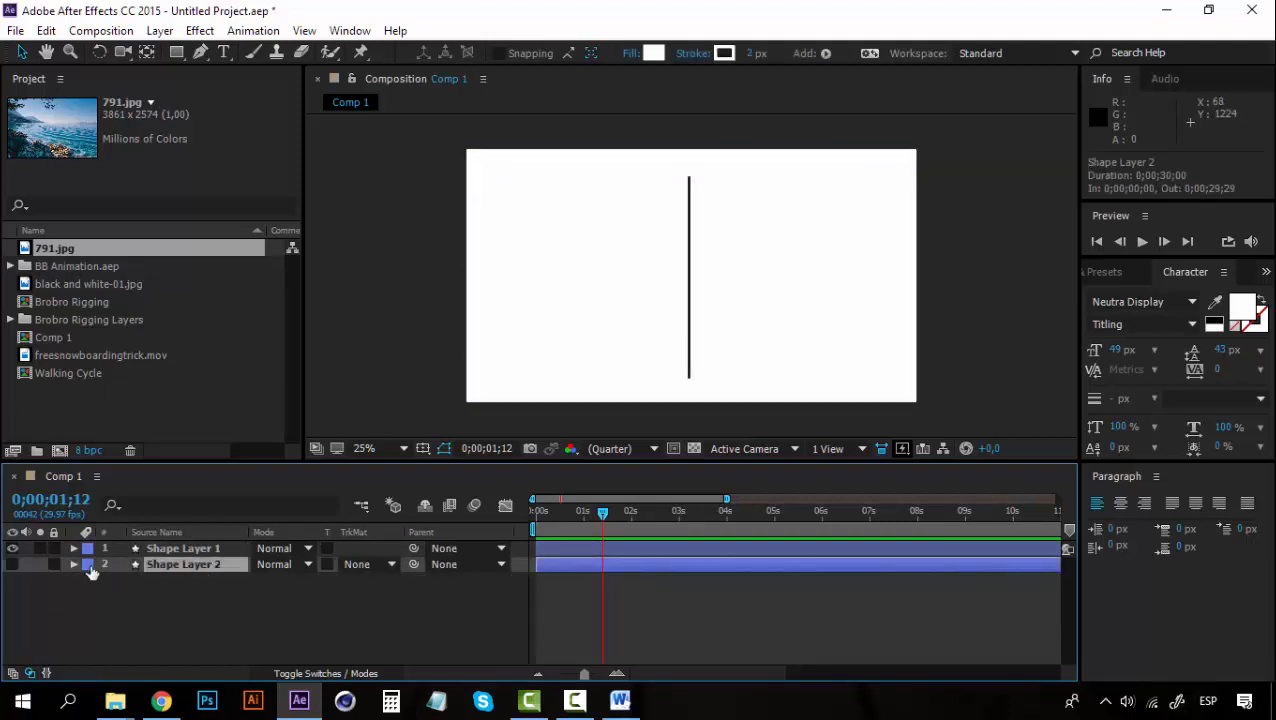
pyautogui.click(746, 294)
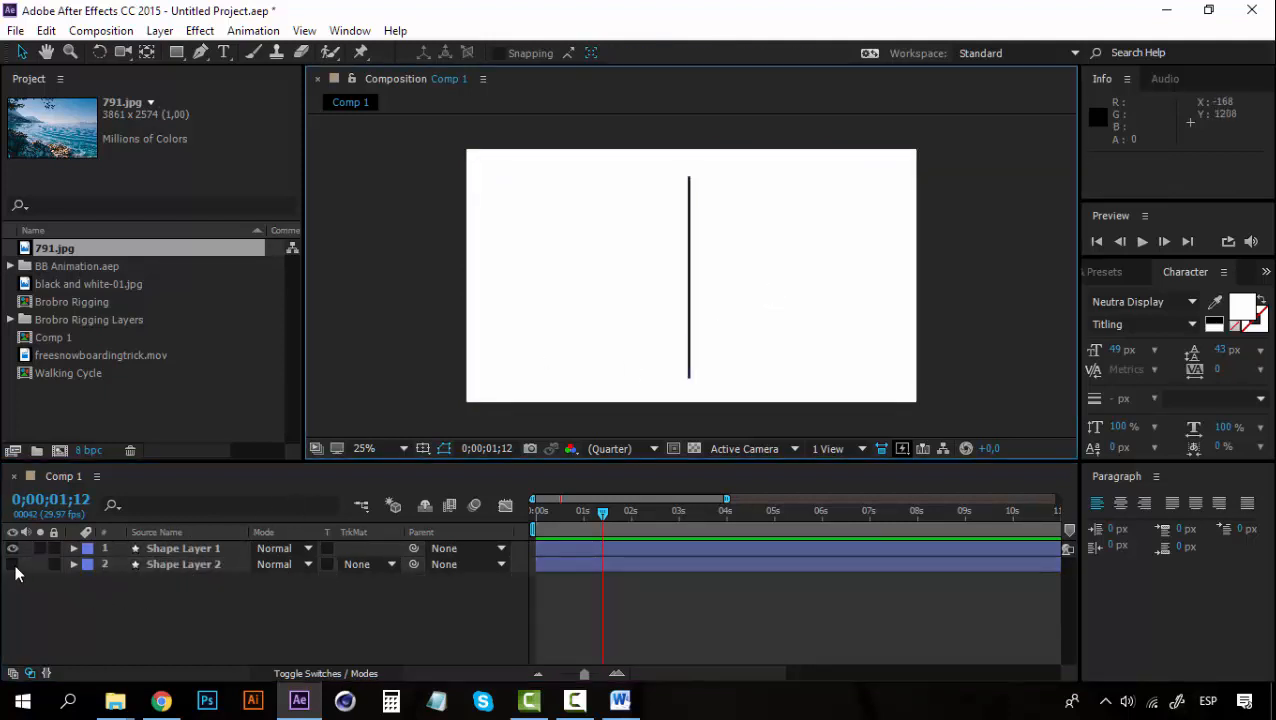
pyautogui.click(135, 562)
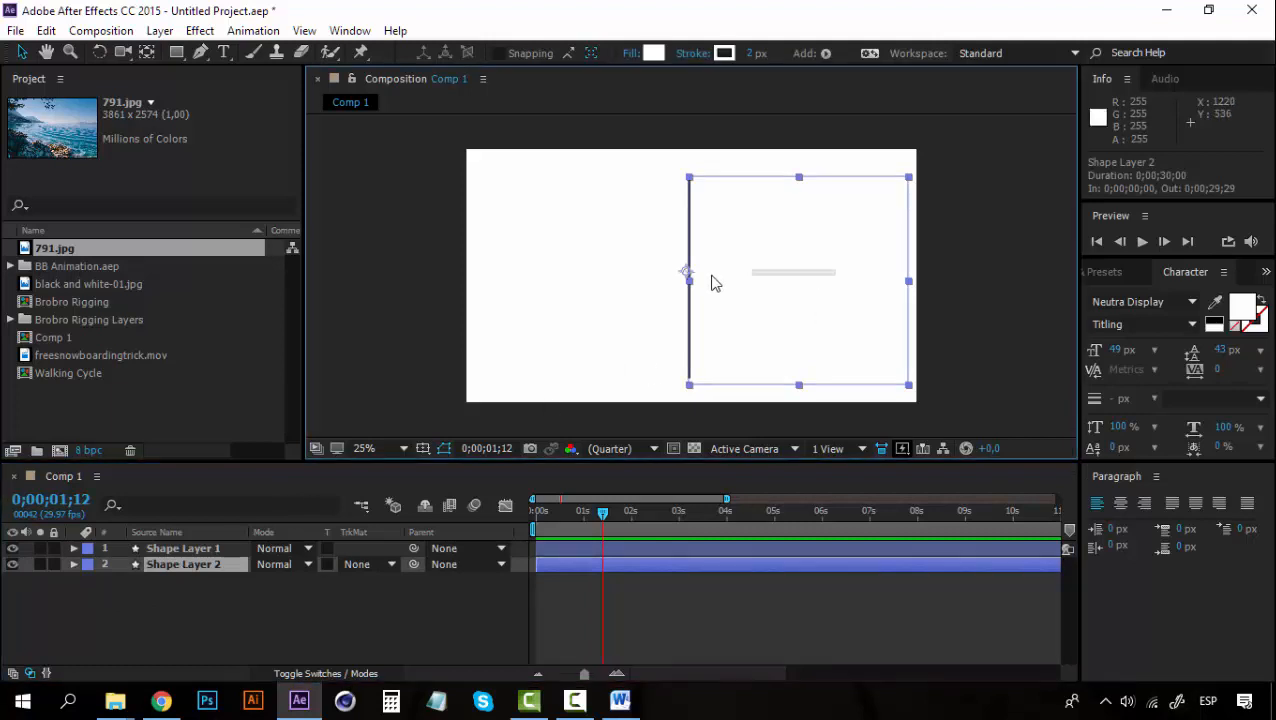
pyautogui.click(755, 594)
pyautogui.moveTo(790, 380); pyautogui.dragTo(601, 381)
# Add the Walking Cycle composition as the top layer, placing the character just left of the line at Position 868, 616.
pyautogui.click(88, 383)
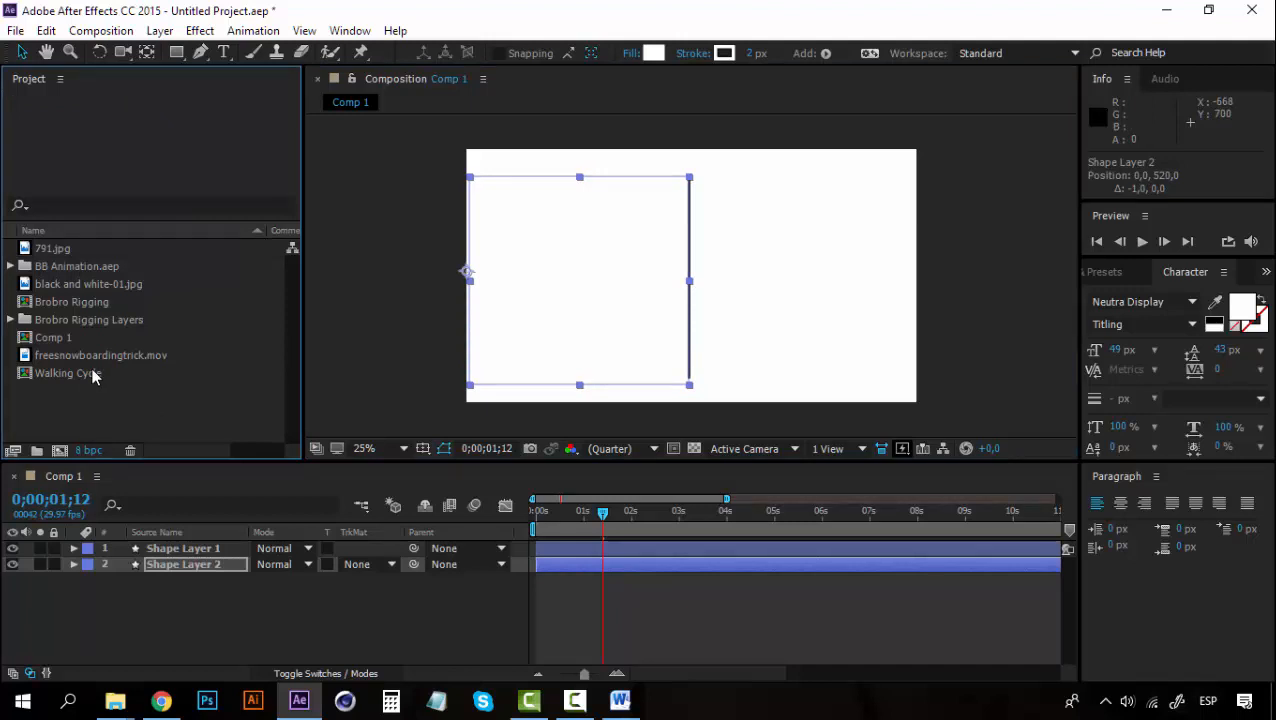
pyautogui.click(88, 373)
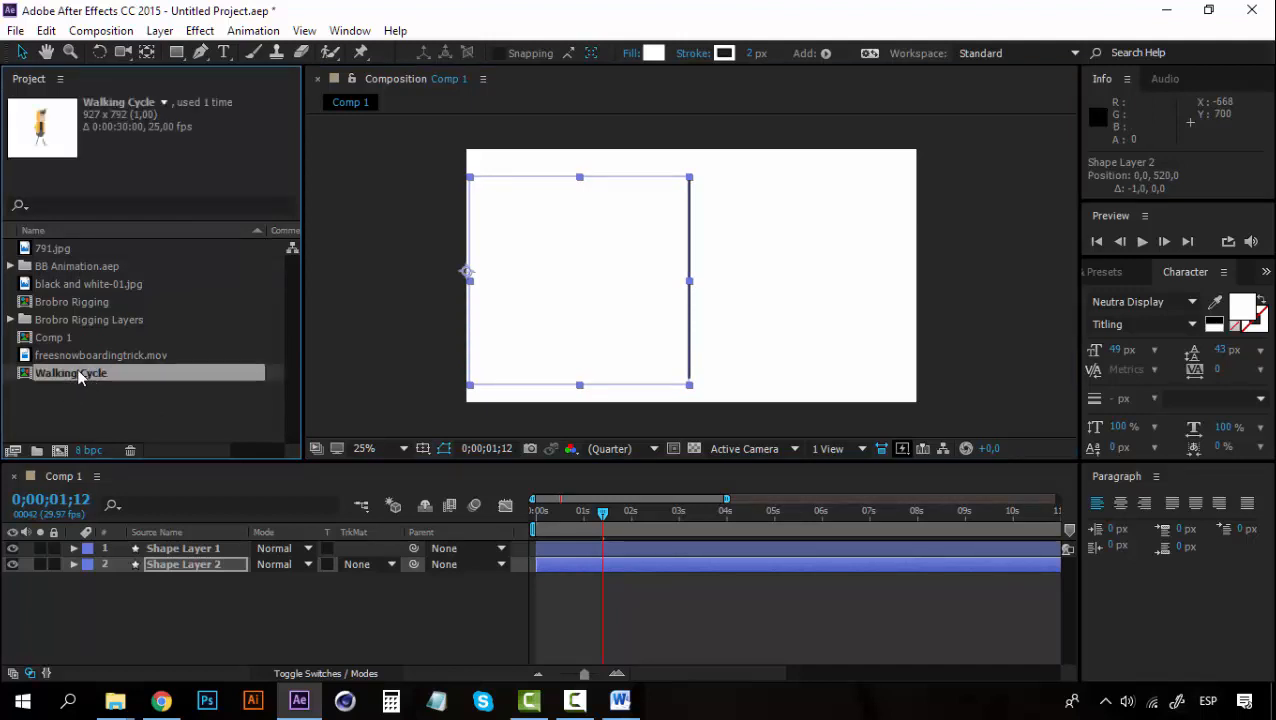
pyautogui.moveTo(80, 376); pyautogui.dragTo(666, 256)
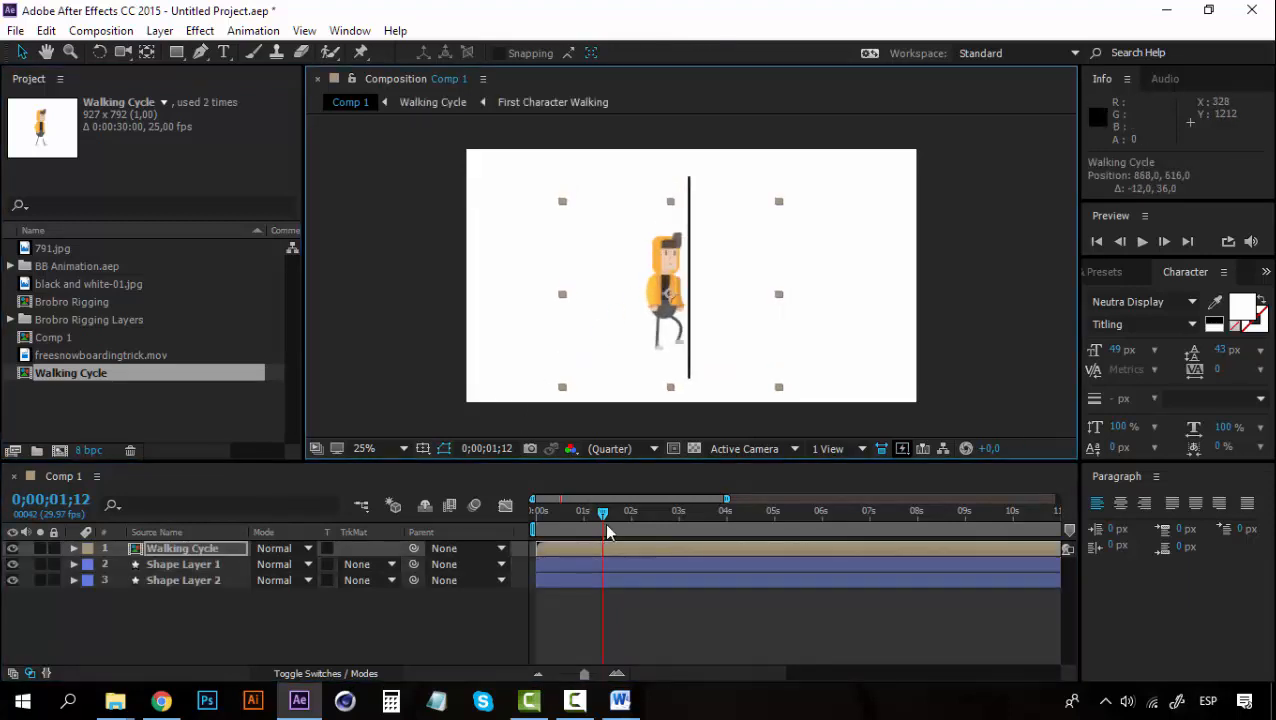
# Hide Shape Layer 1 and Shape Layer 2 and preview the Walking Cycle animation from 0;00;00;00.
pyautogui.moveTo(603, 515); pyautogui.dragTo(497, 521)
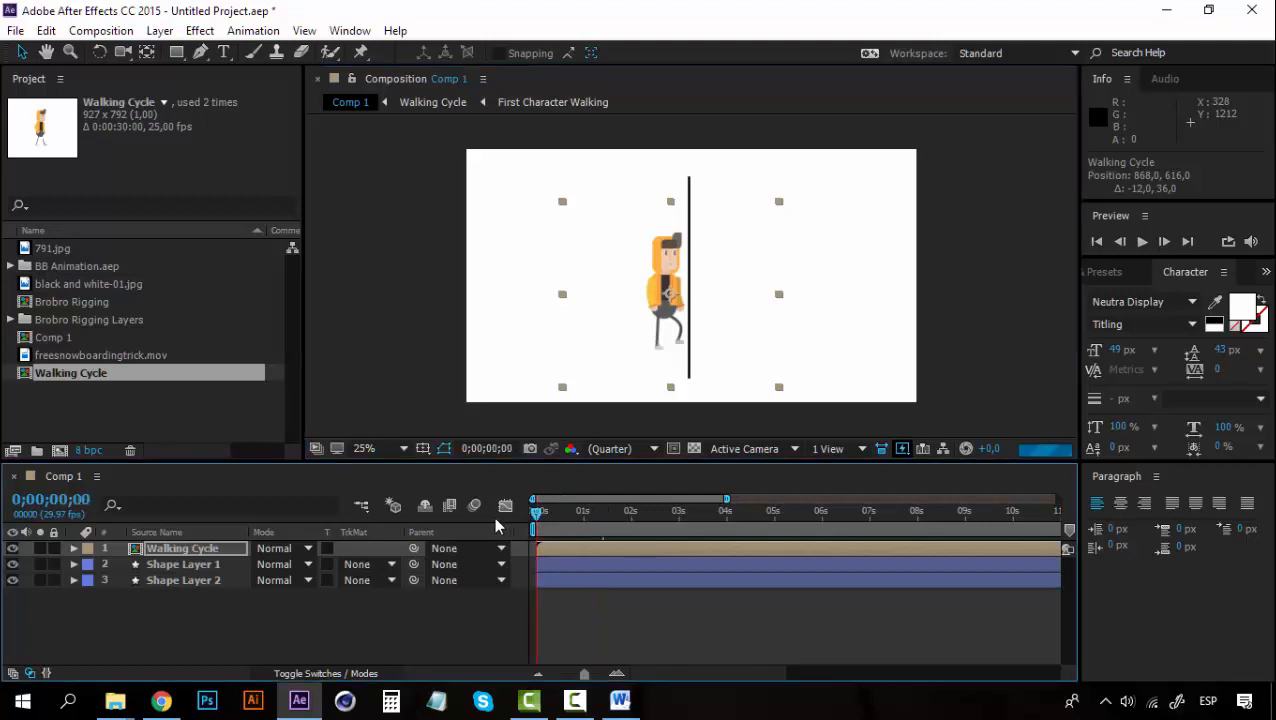
pyautogui.click(12, 564)
pyautogui.press('space')
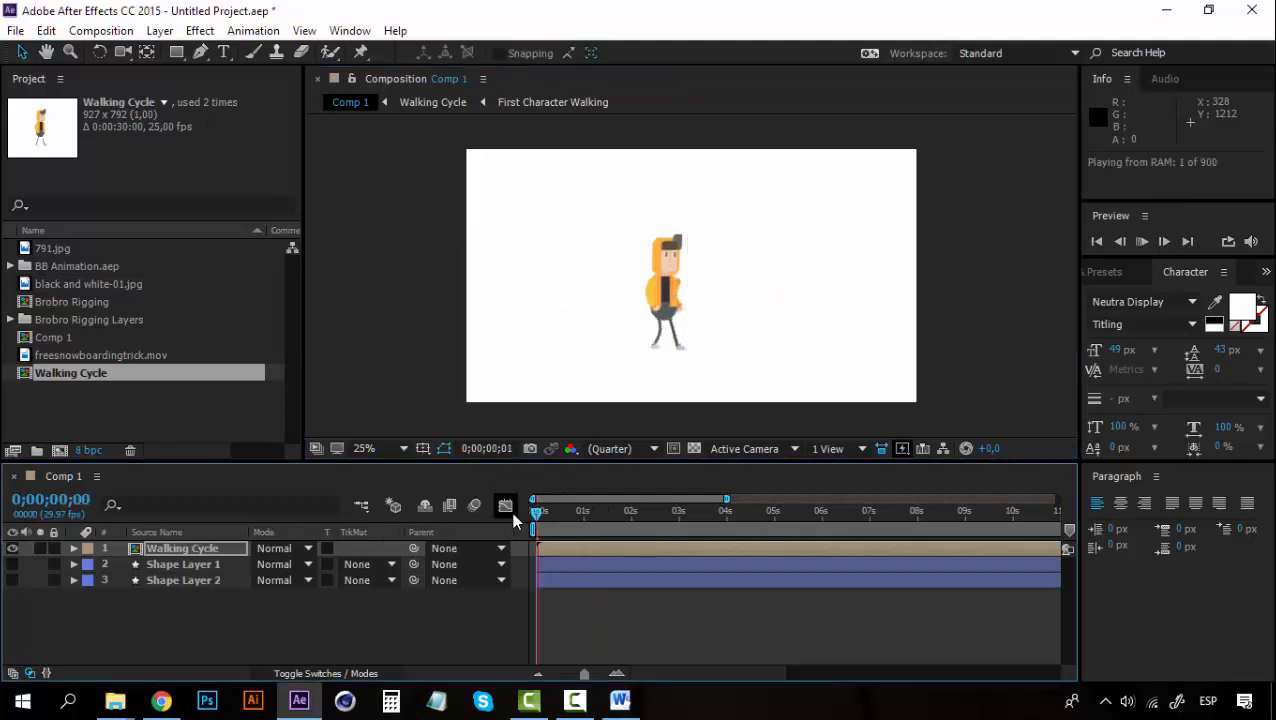
pyautogui.click(532, 513)
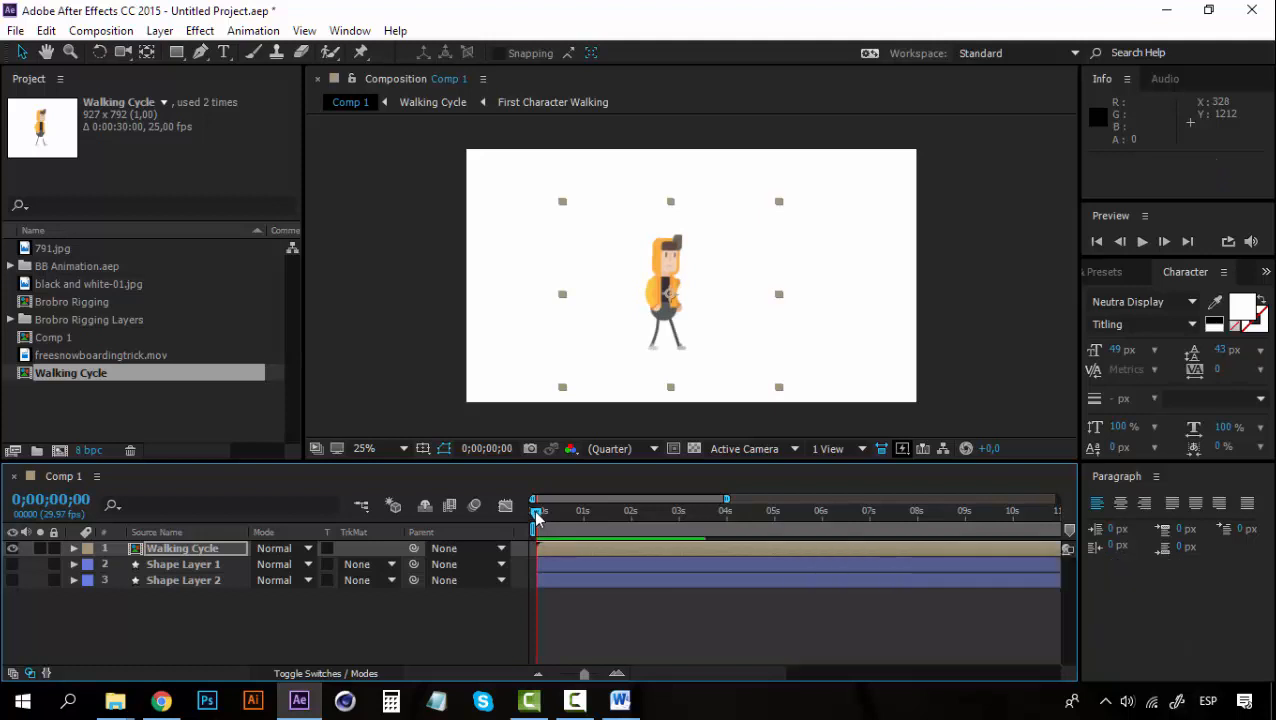
pyautogui.press('space')
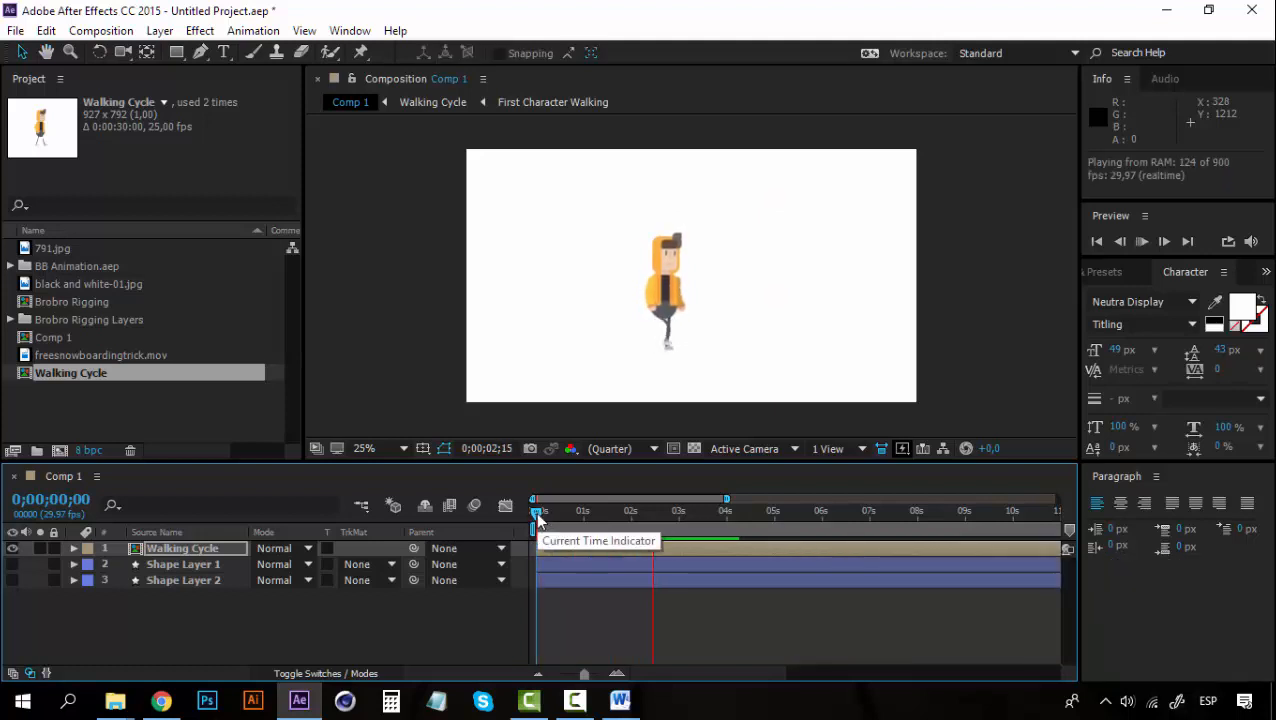
# Show Shape Layer 1 and Shape Layer 2 again, and keyframe the Walking Cycle layer's Position at 672, 616 at 0;00;00;00.
pyautogui.press('space')
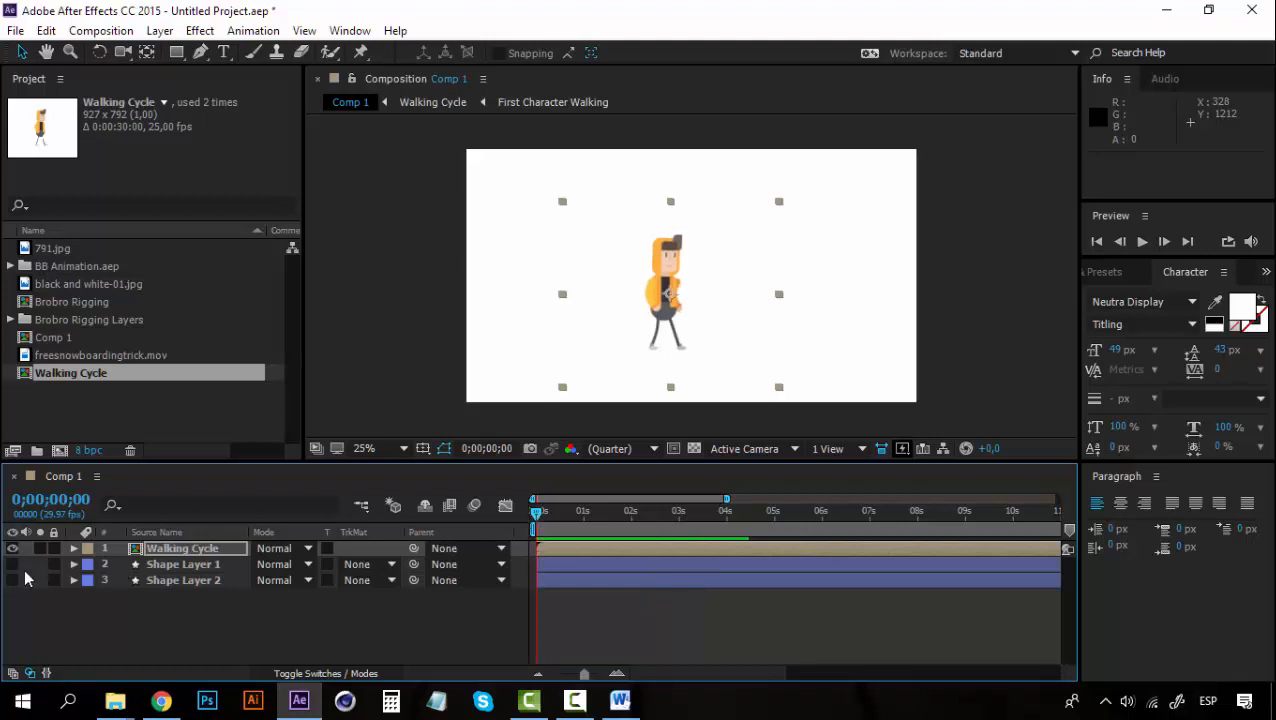
pyautogui.moveTo(12, 580); pyautogui.dragTo(12, 564)
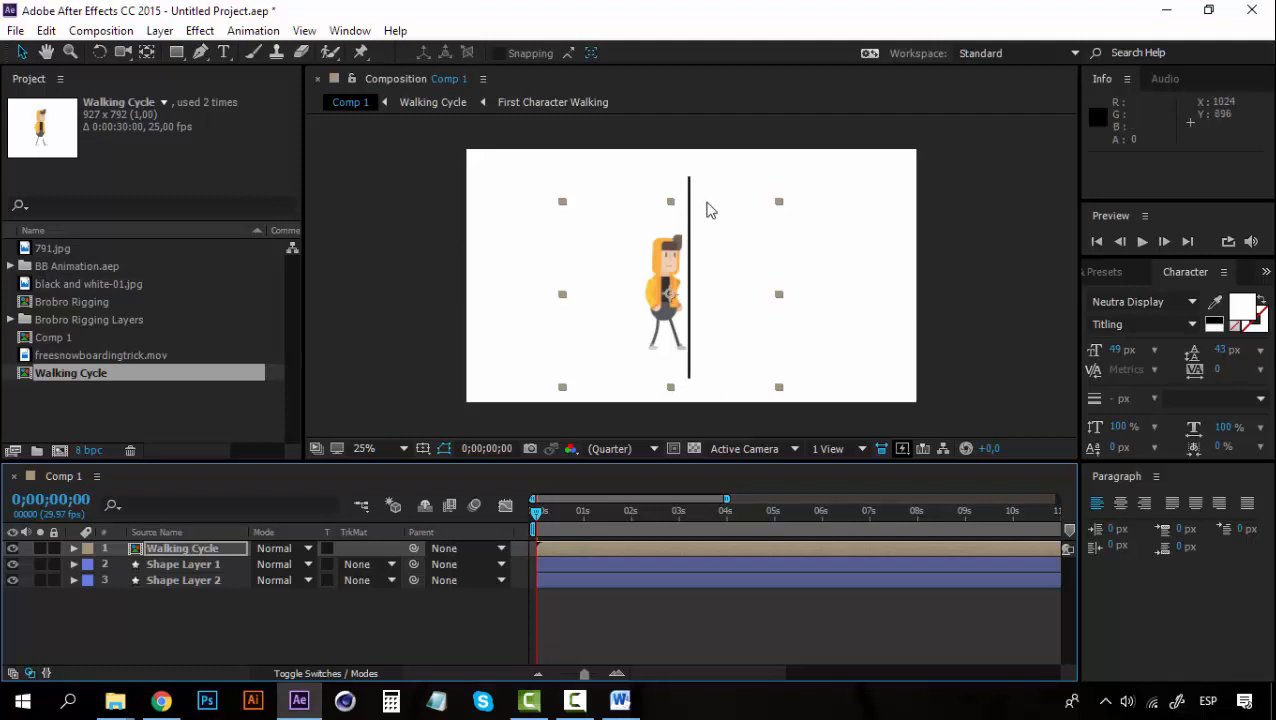
pyautogui.click(180, 548)
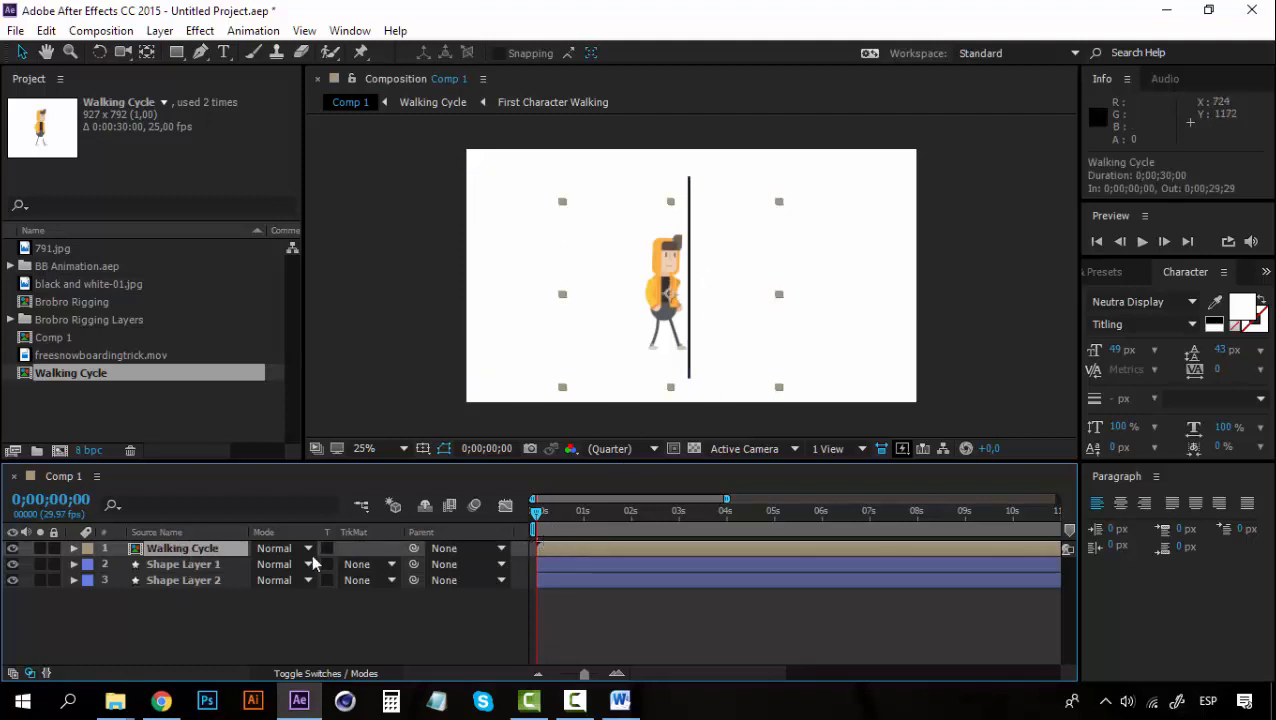
pyautogui.press('p')
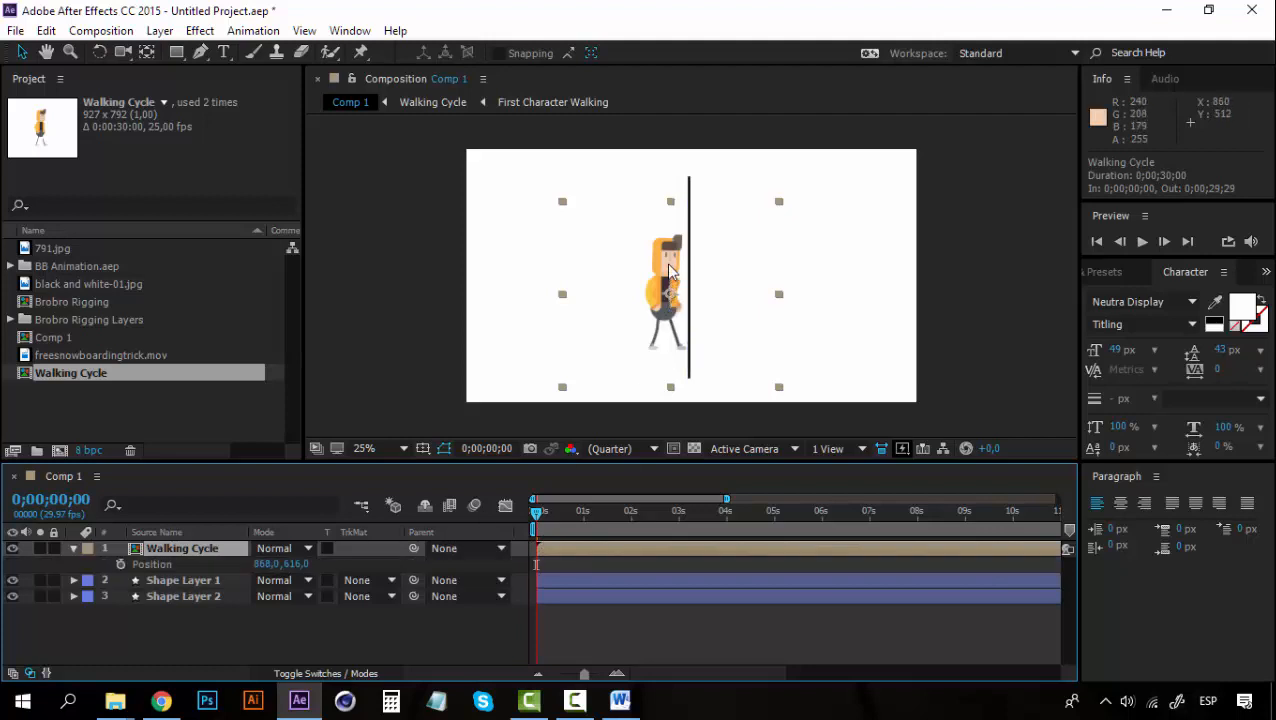
pyautogui.moveTo(672, 258); pyautogui.dragTo(626, 258)
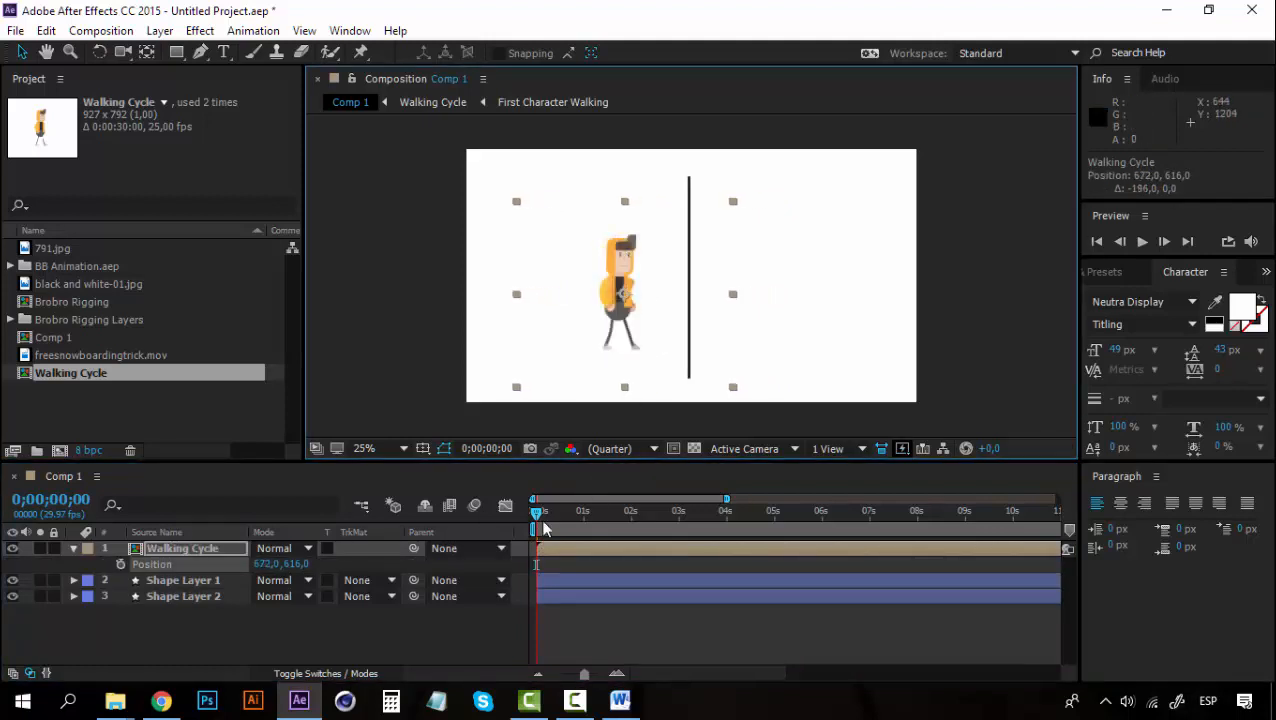
pyautogui.click(120, 565)
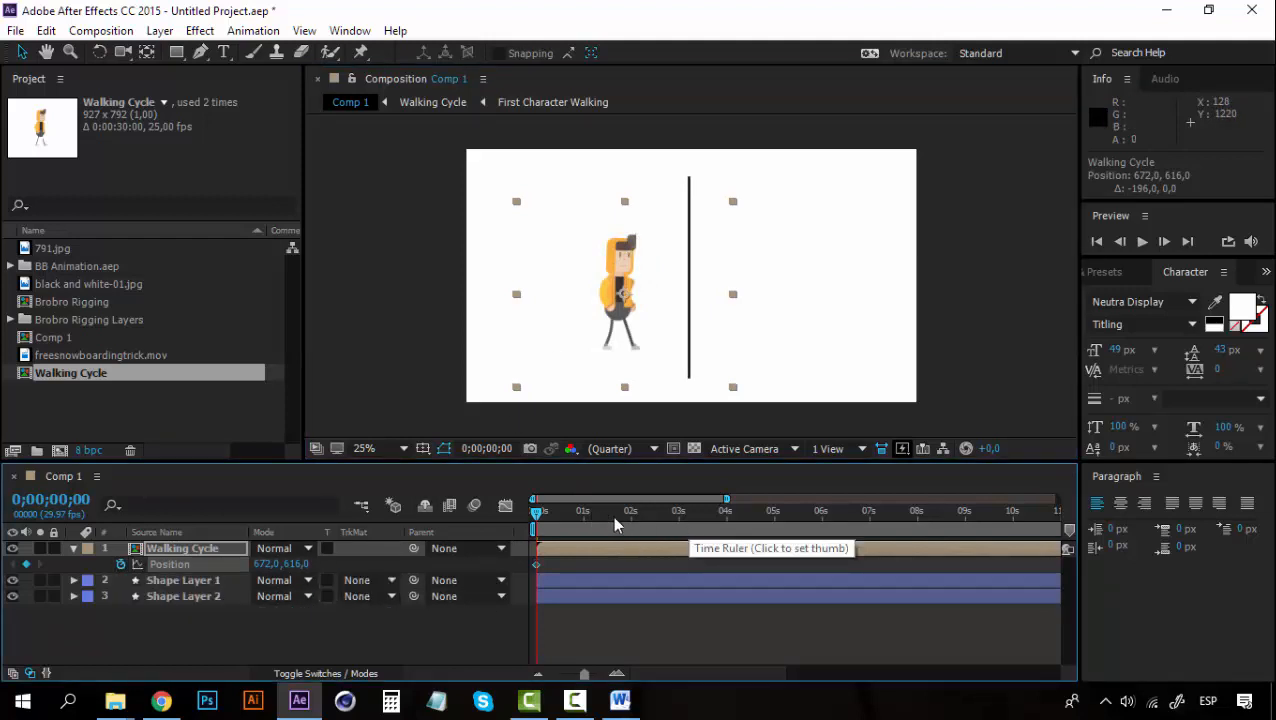
# Keyframe the Walking Cycle layer's Position at 2104, 616 at 0;00;02;00, beyond the right edge of the frame, and preview the walk.
pyautogui.click(631, 515)
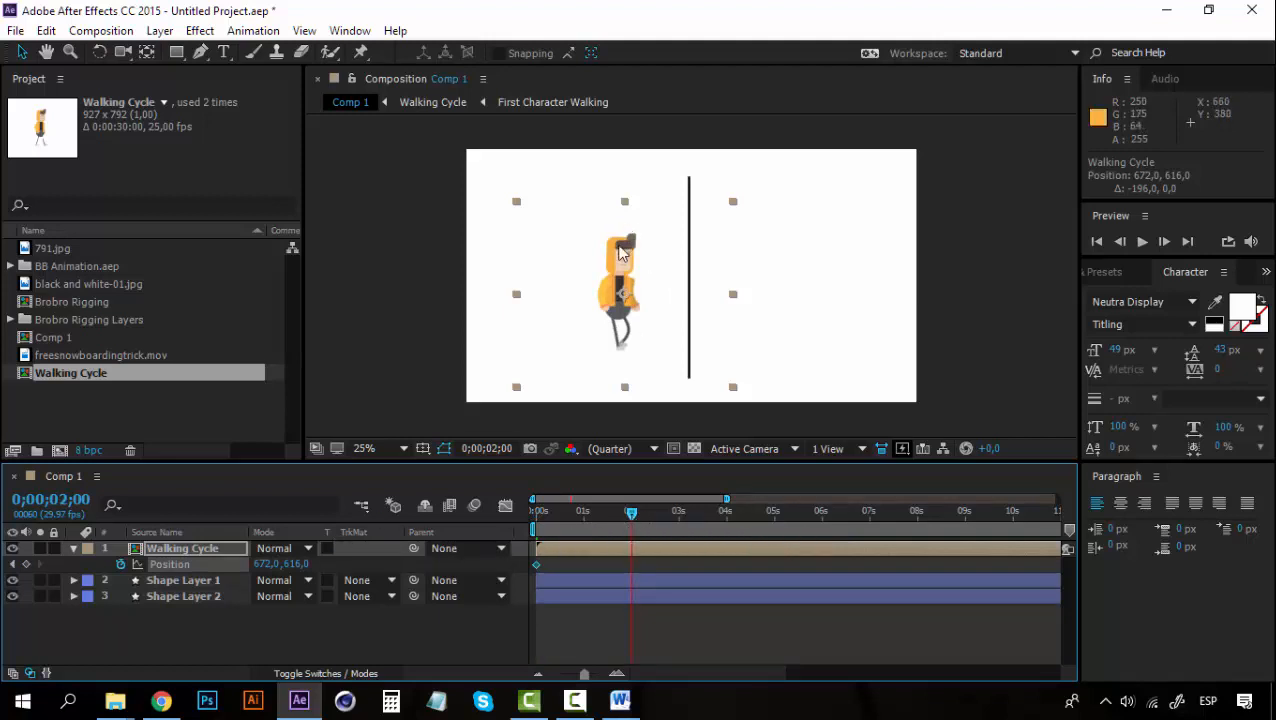
pyautogui.moveTo(620, 253); pyautogui.dragTo(950, 242)
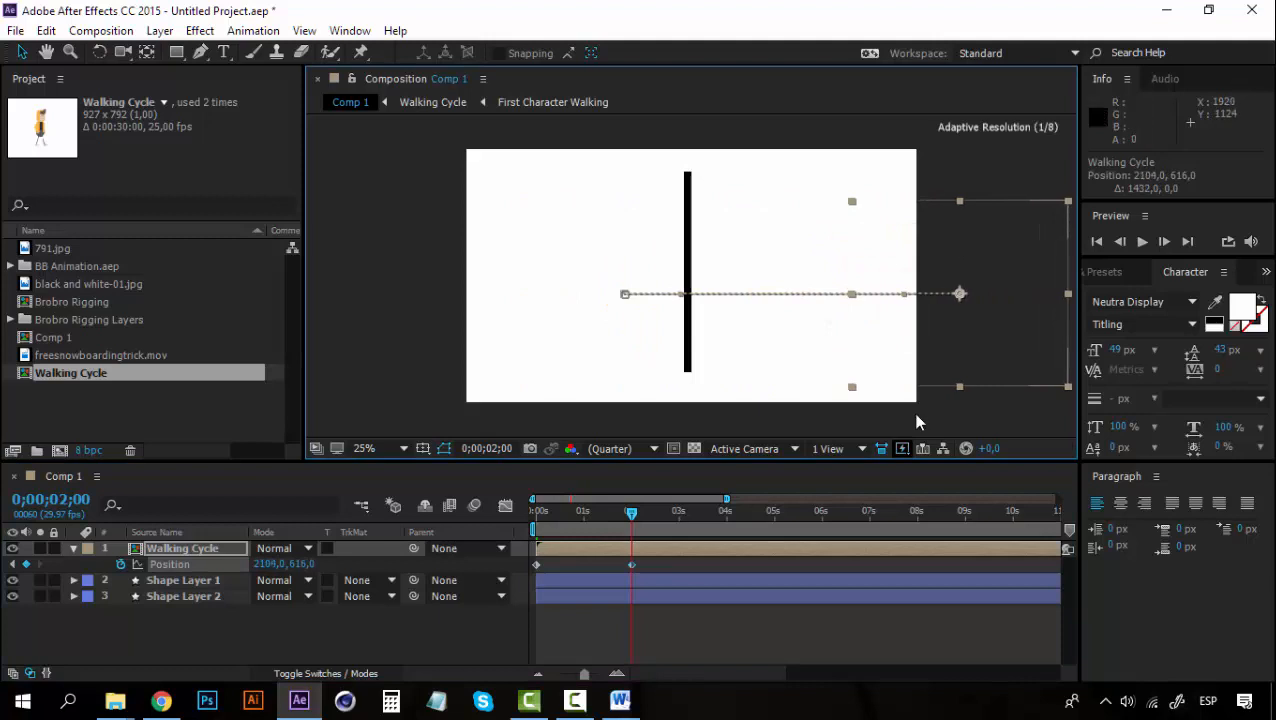
pyautogui.moveTo(628, 517); pyautogui.dragTo(533, 517)
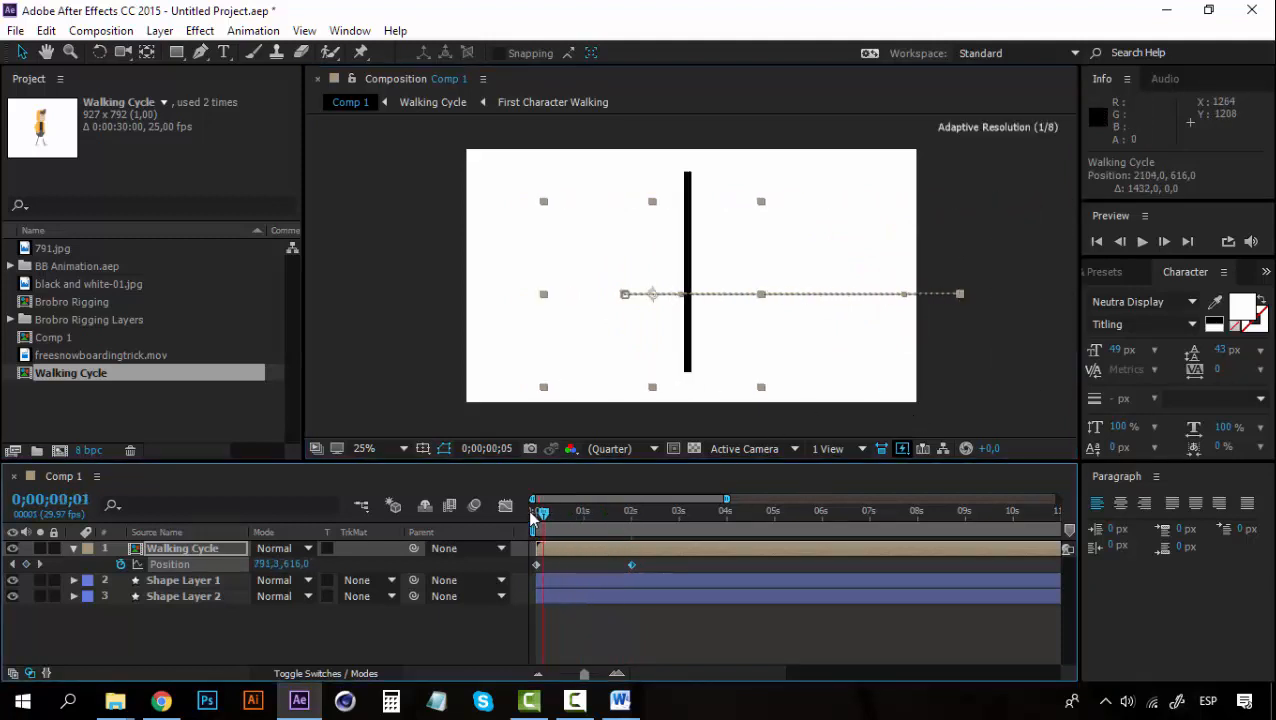
pyautogui.press('space')
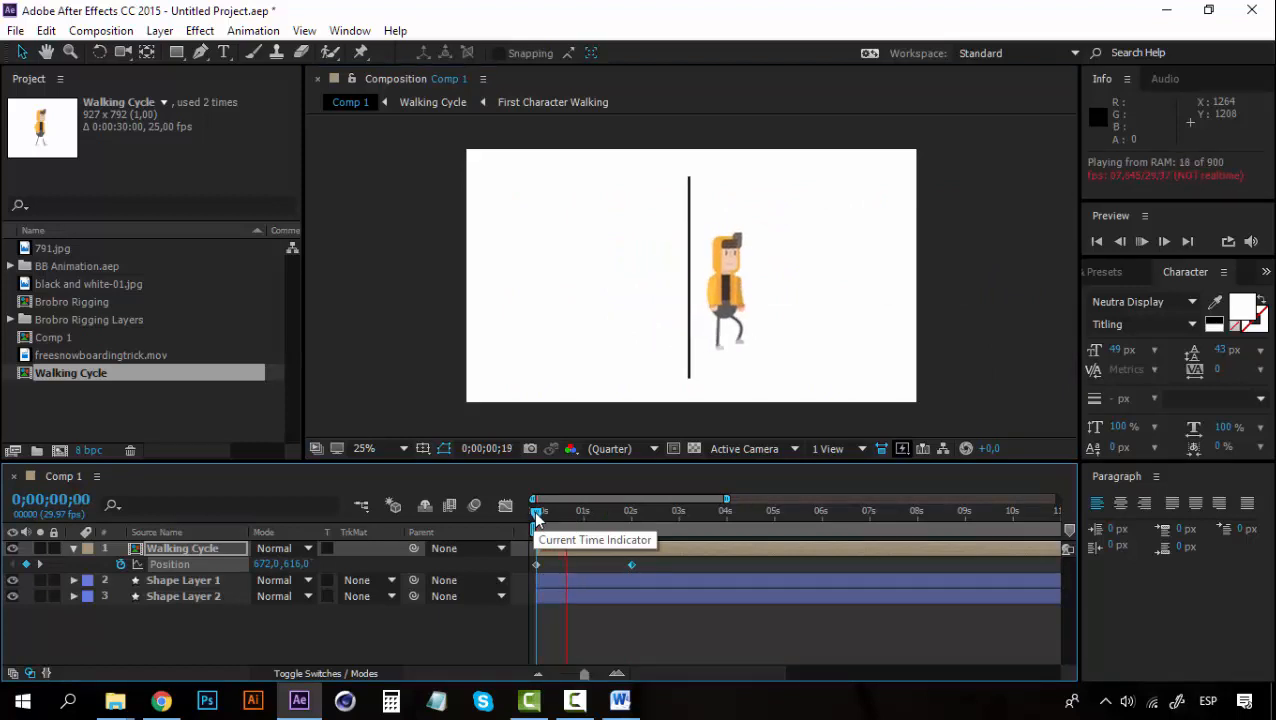
pyautogui.press('space')
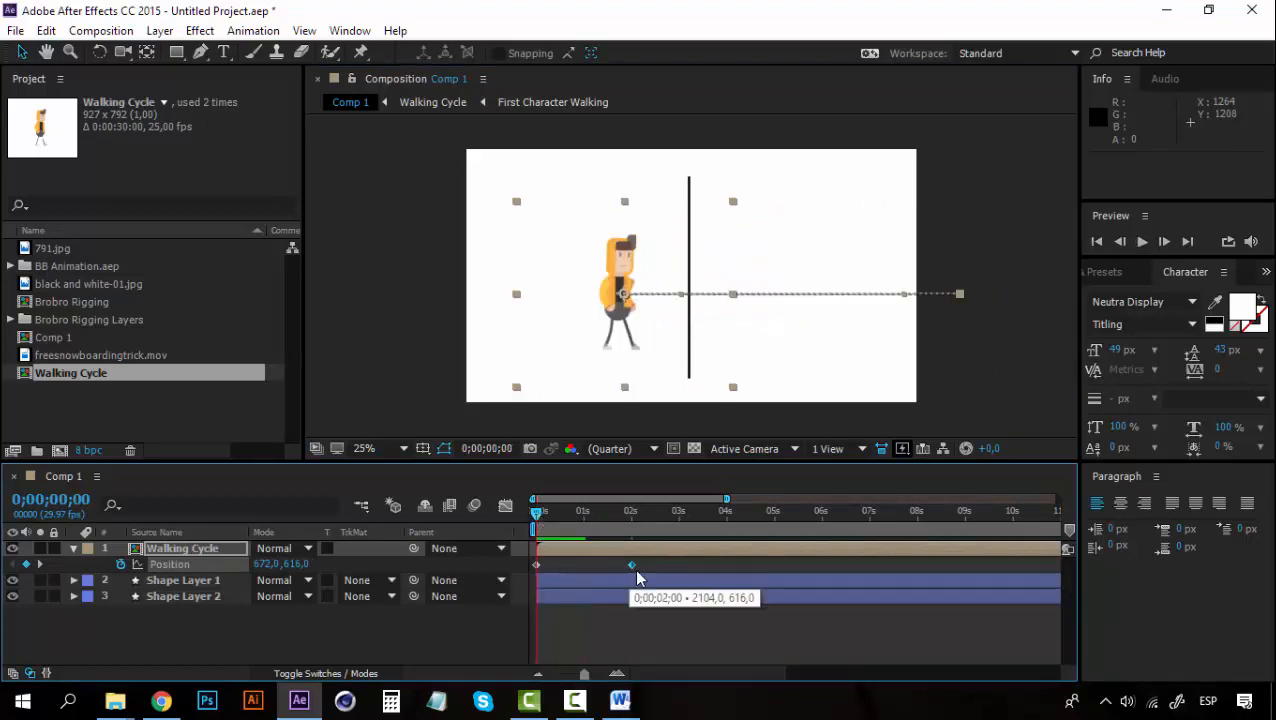
# Slow the walk by moving the second Position keyframe to 0;00;04;01, and preview it from the start.
pyautogui.moveTo(658, 572); pyautogui.dragTo(715, 571)
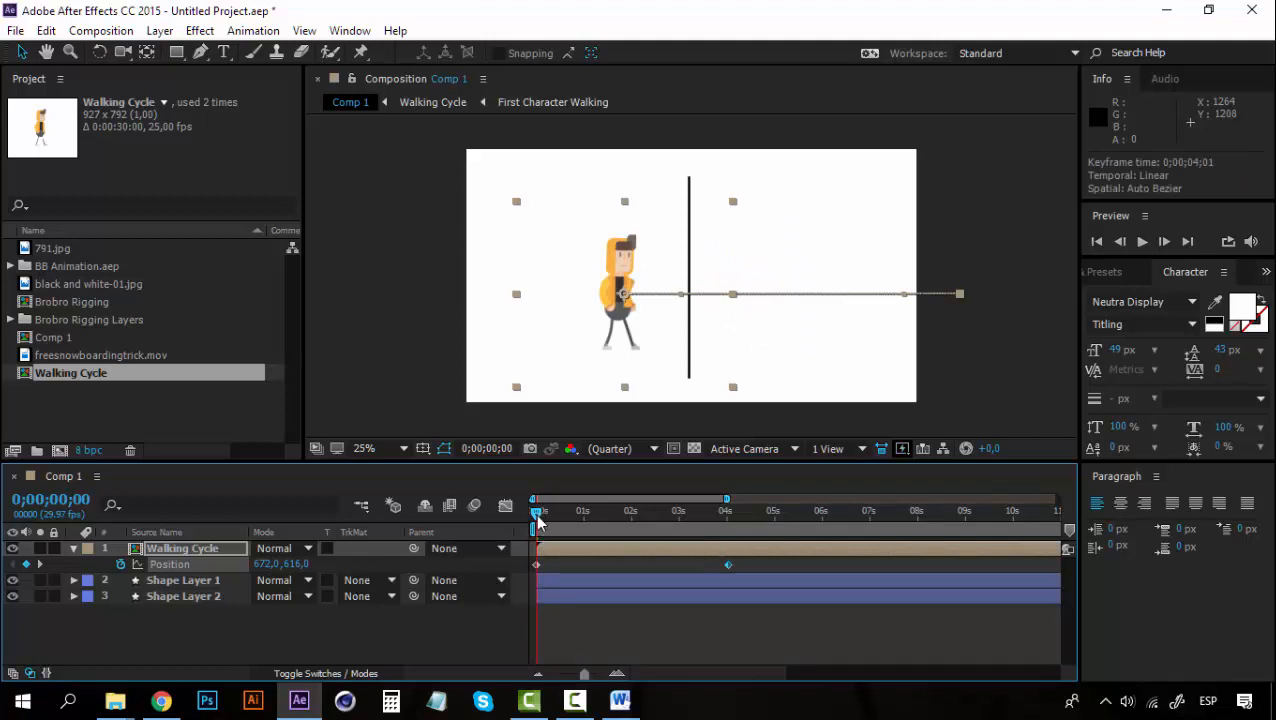
pyautogui.press('space')
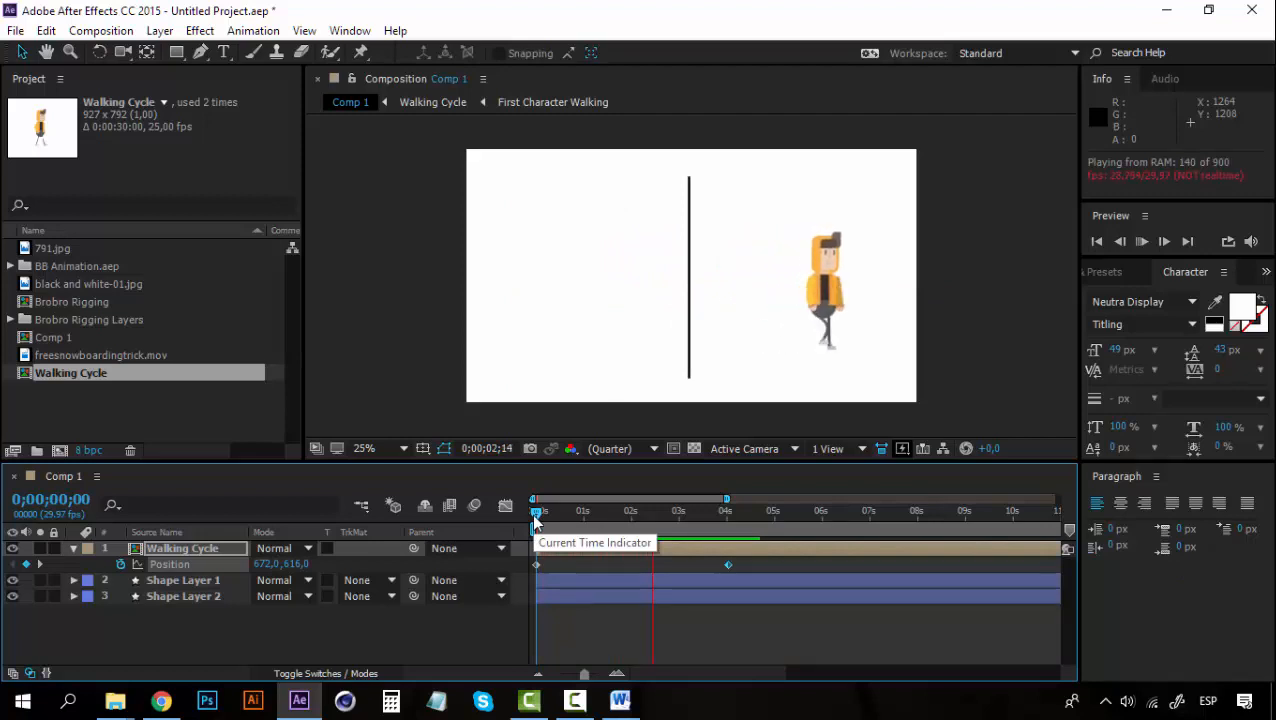
pyautogui.click(536, 520)
# Move Shape Layer 1 and Shape Layer 2 above Walking Cycle, and set Walking Cycle's track matte to Alpha Inverted Matte "Shape Layer 2".
pyautogui.click(176, 580)
pyautogui.keyDown('shift'); pyautogui.click(176, 594); pyautogui.keyUp('shift')
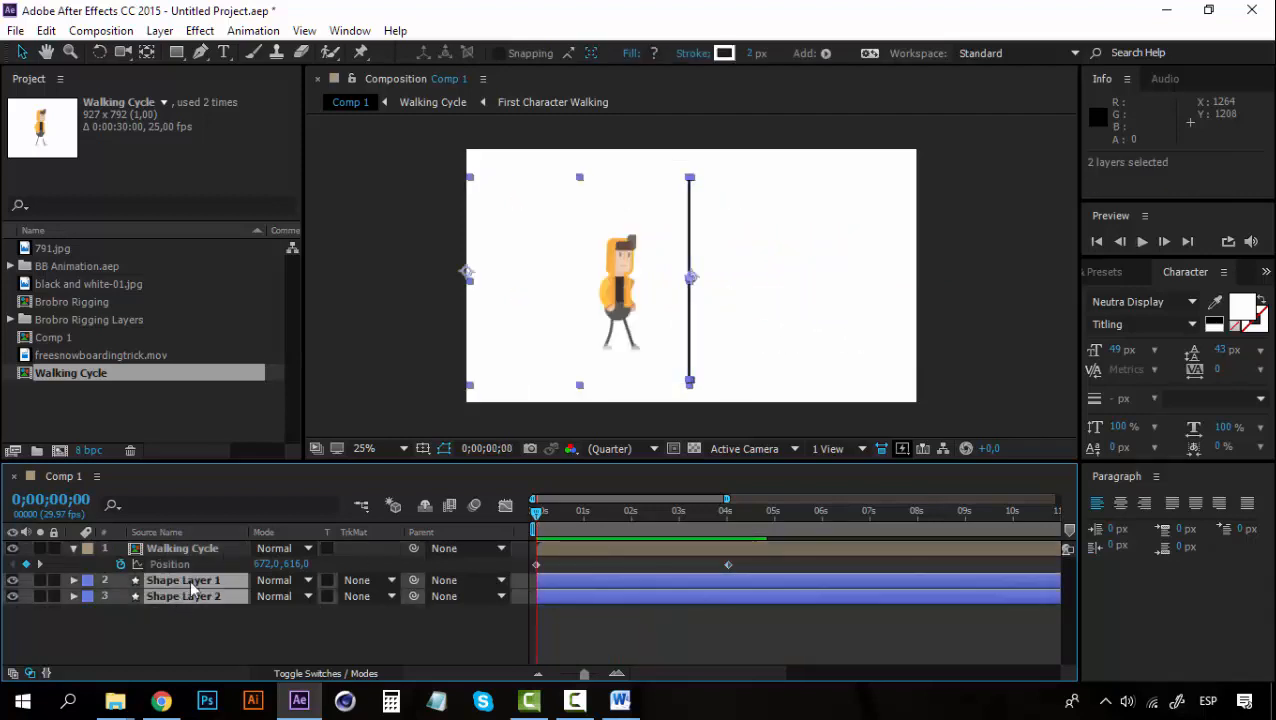
pyautogui.moveTo(176, 594); pyautogui.dragTo(199, 548)
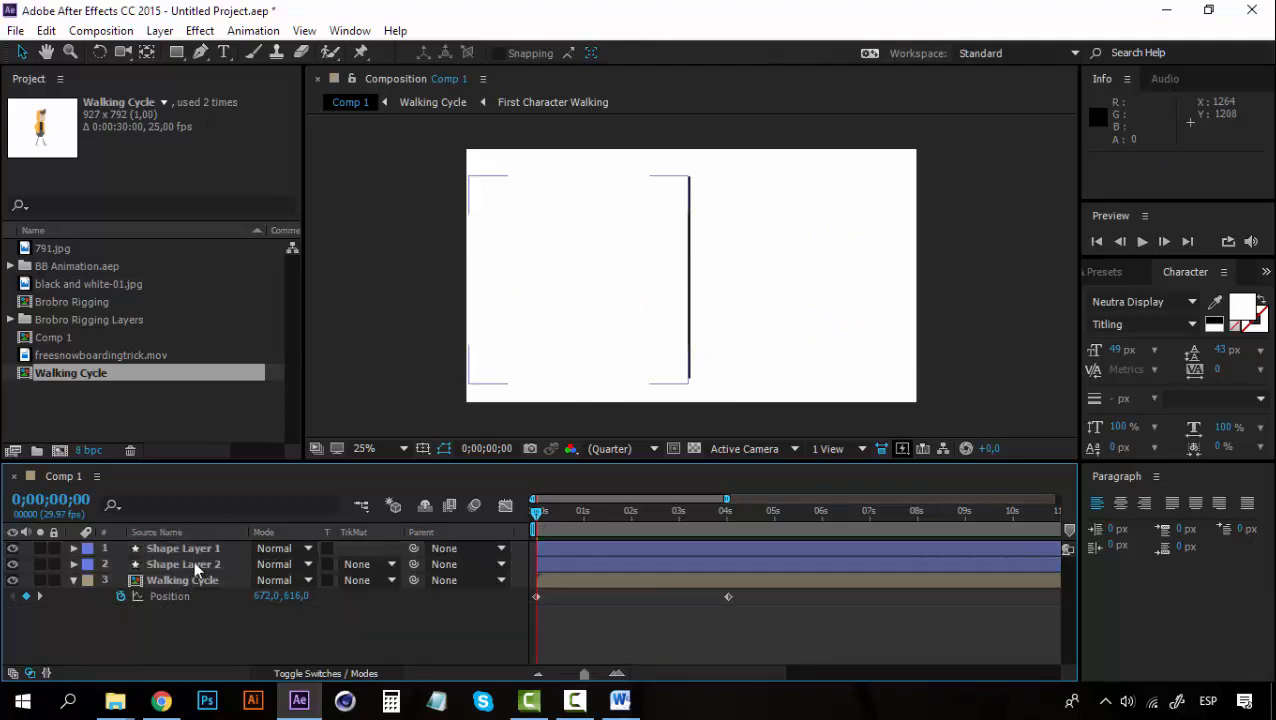
pyautogui.click(196, 566)
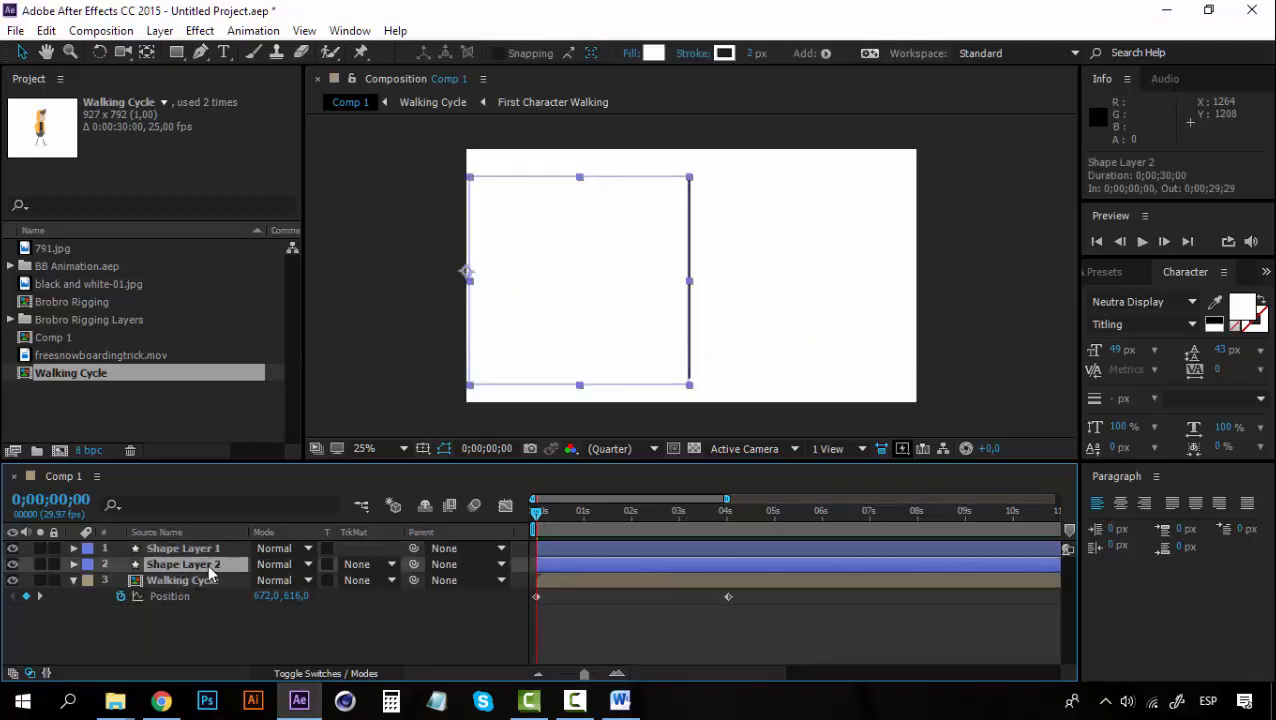
pyautogui.click(387, 578)
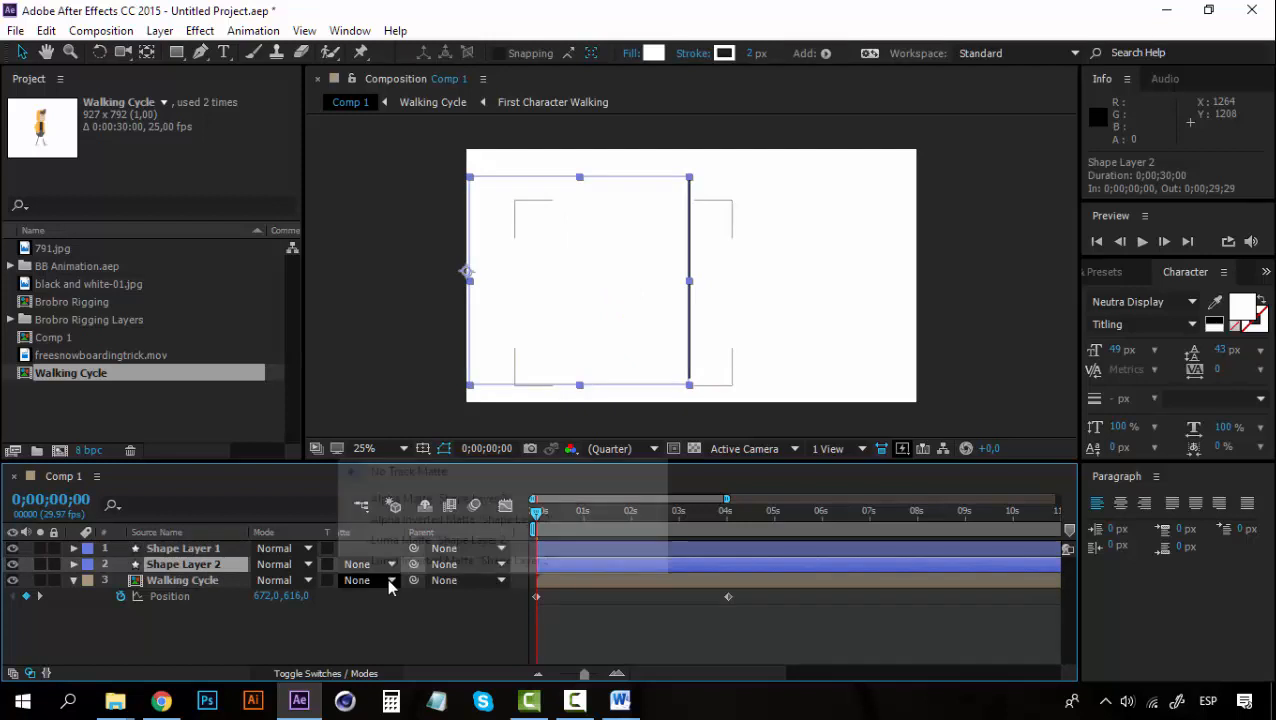
pyautogui.click(425, 520)
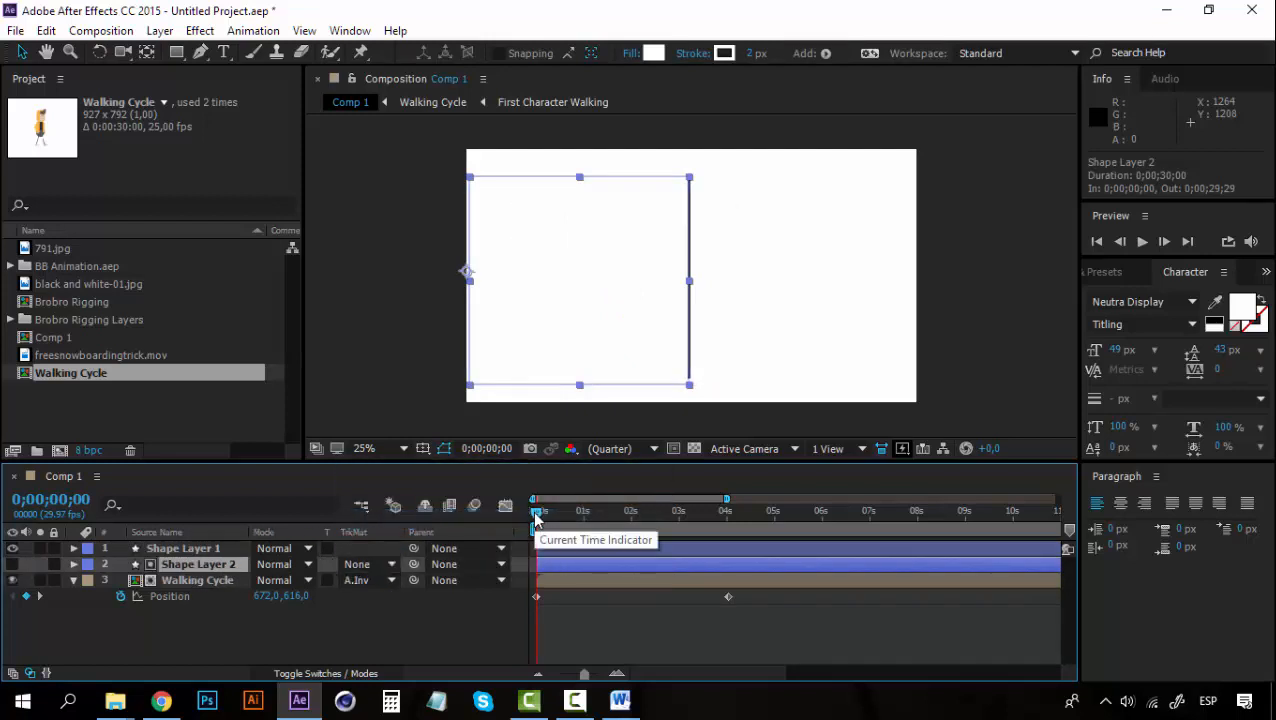
# Preview the character walking out from behind the vertical line, starting at 0;00;00;00.
pyautogui.press('space')
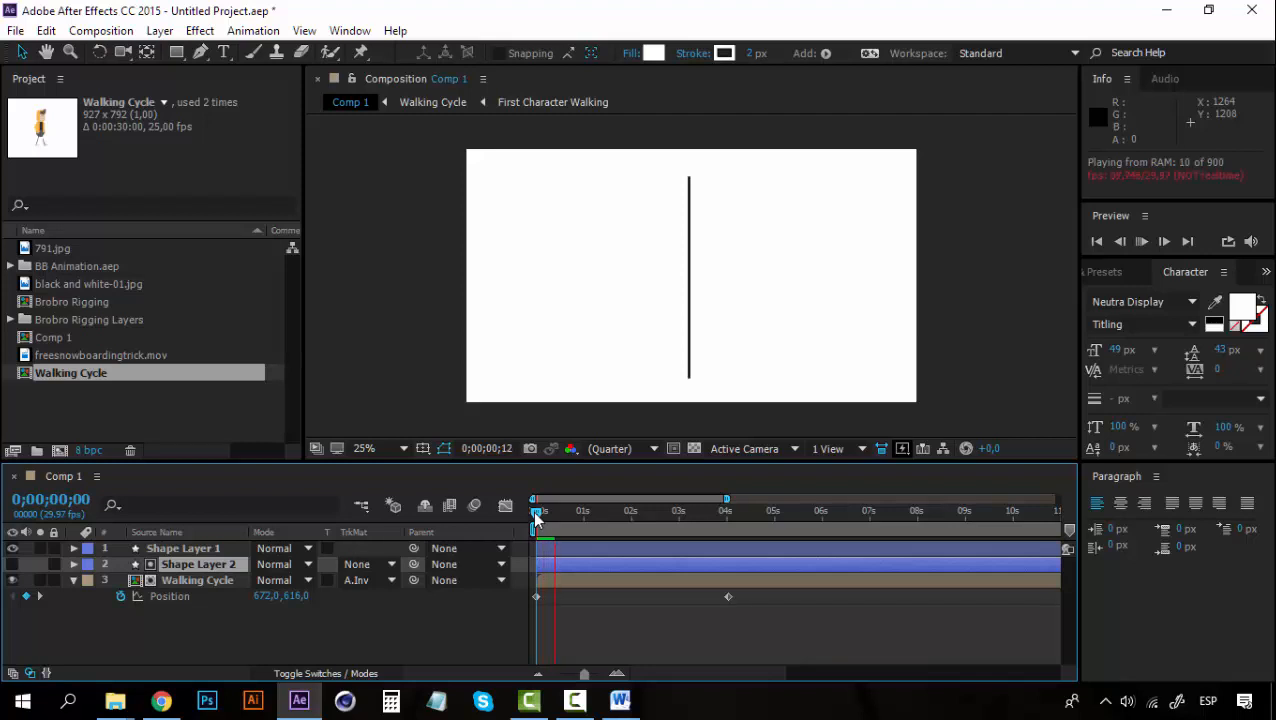
pyautogui.press('space')
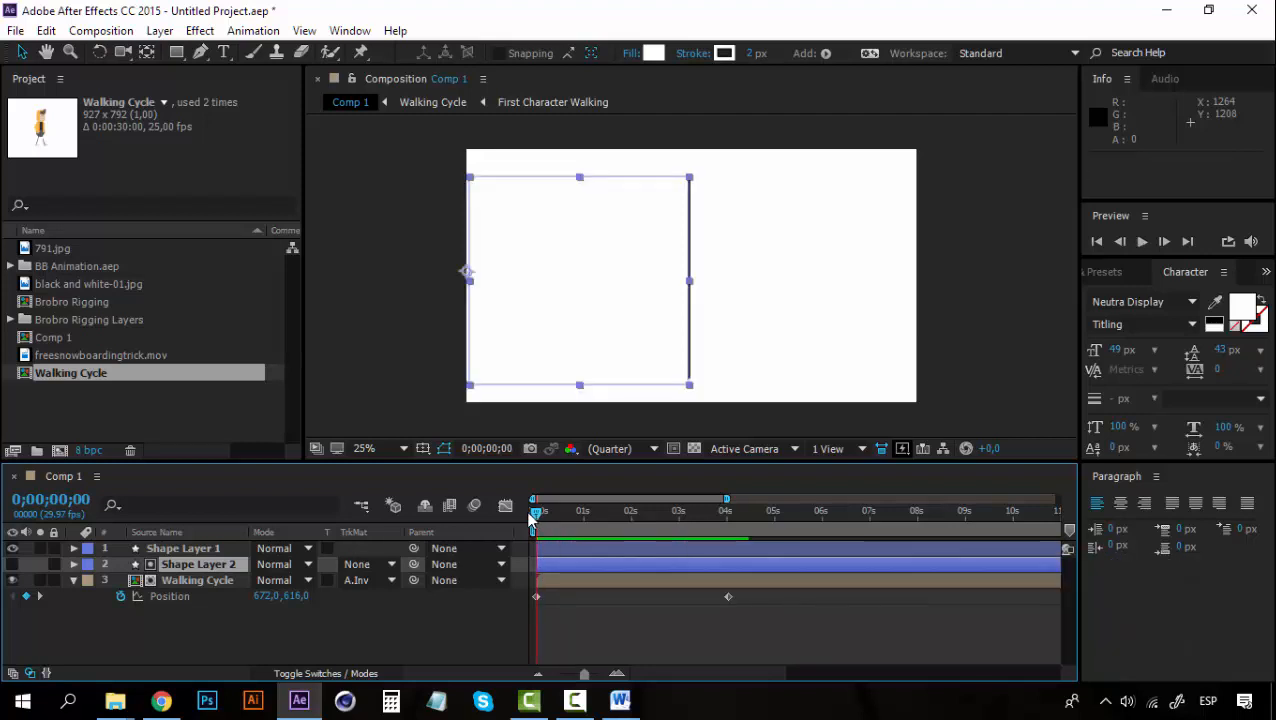
pyautogui.press('space')
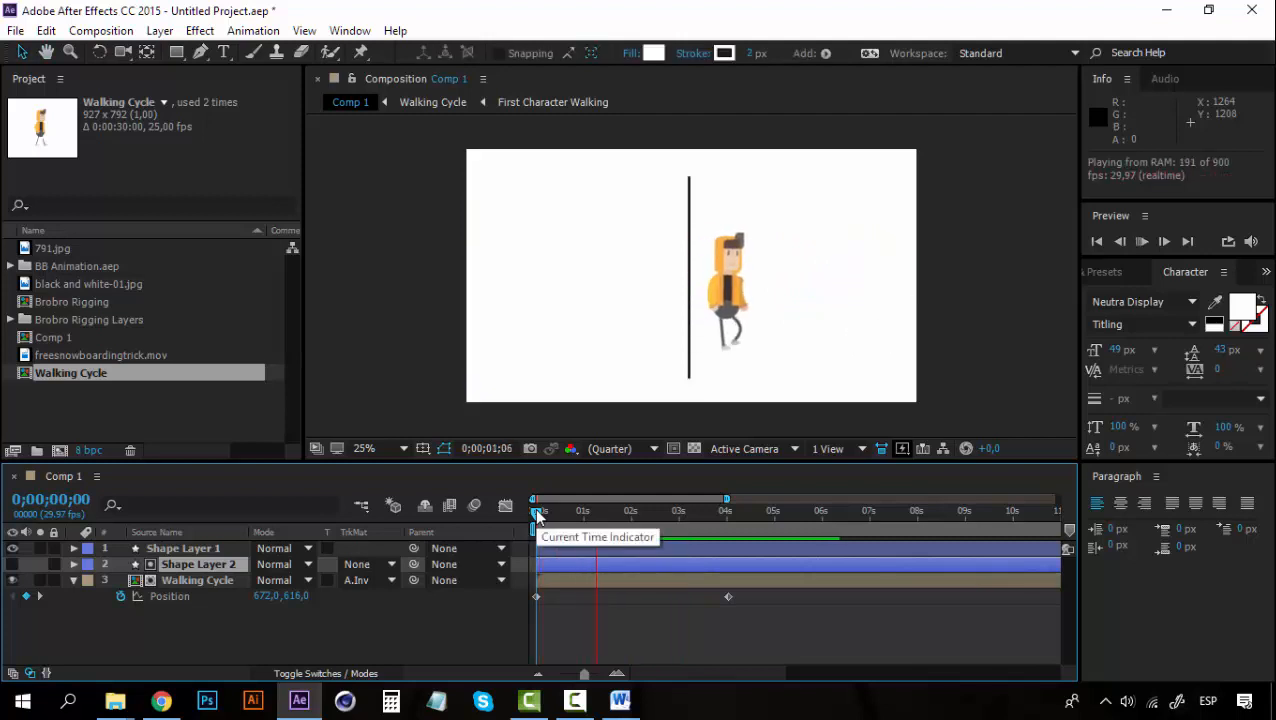
pyautogui.click(535, 510)
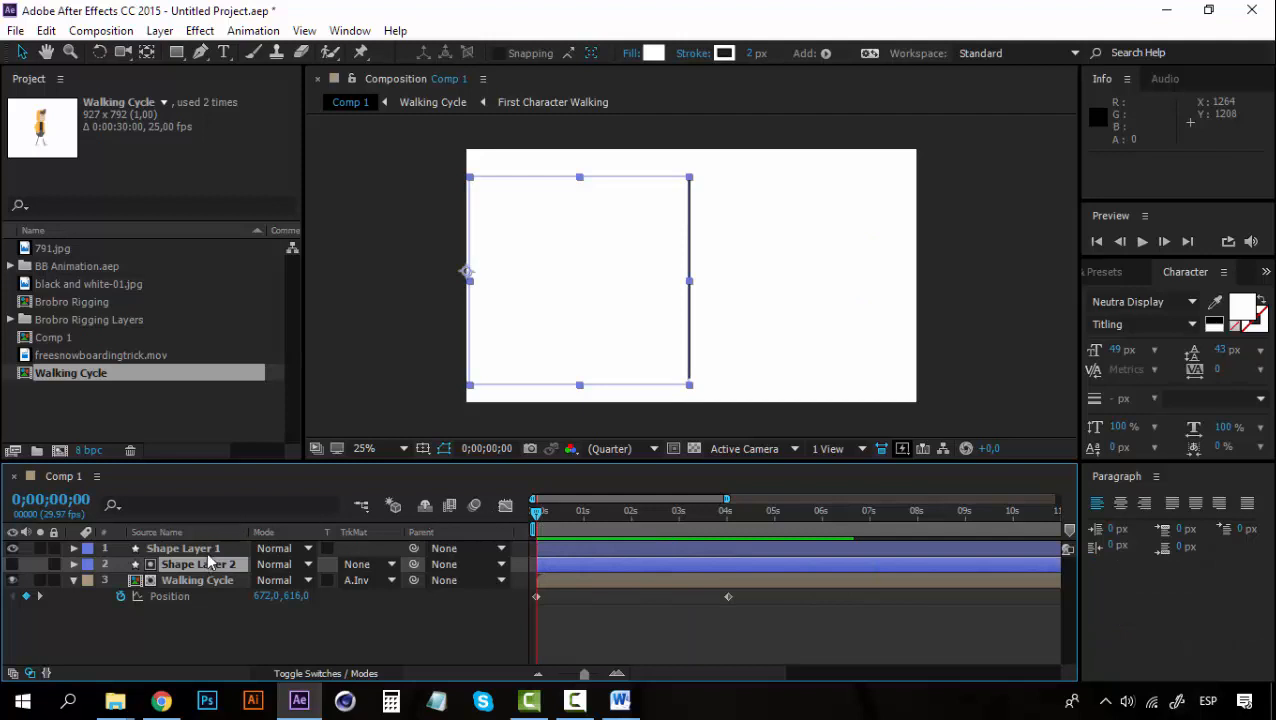
# Delete Shape Layer 1, Shape Layer 2 and the Walking Cycle layer from the composition.
pyautogui.click(207, 550)
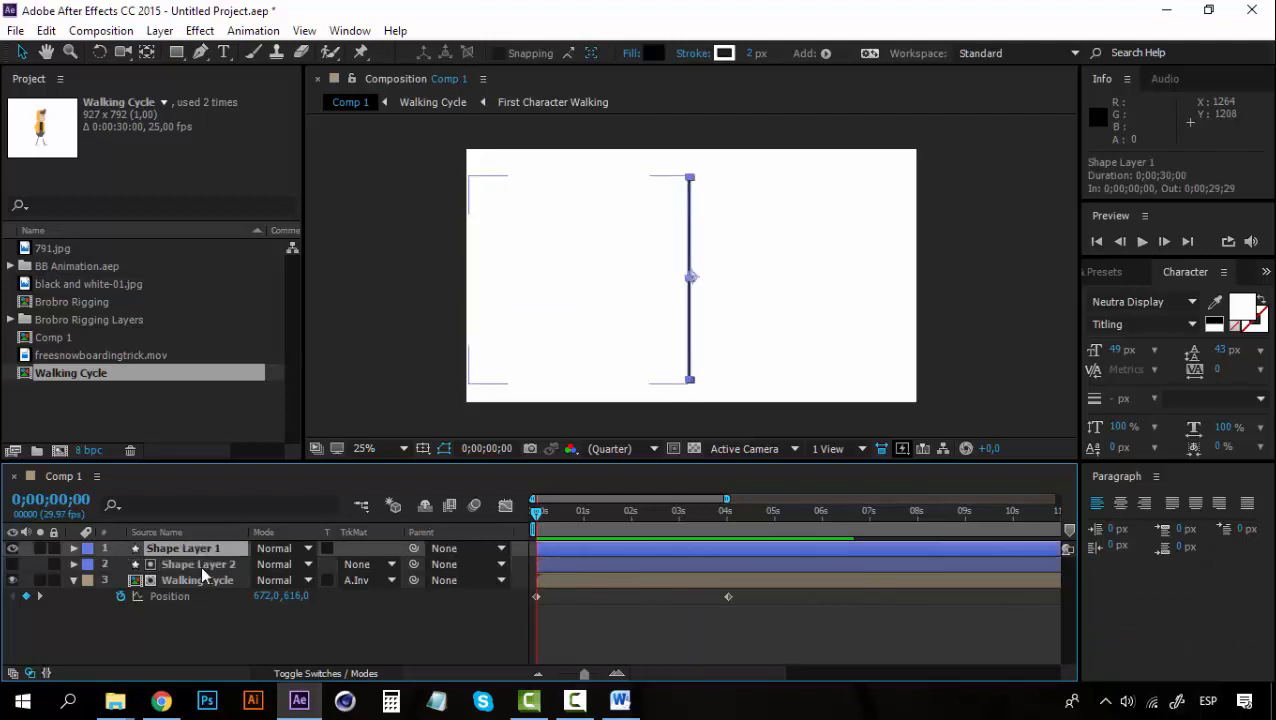
pyautogui.keyDown('shift'); pyautogui.click(200, 565); pyautogui.keyUp('shift')
pyautogui.press('Delete')
pyautogui.click(195, 545)
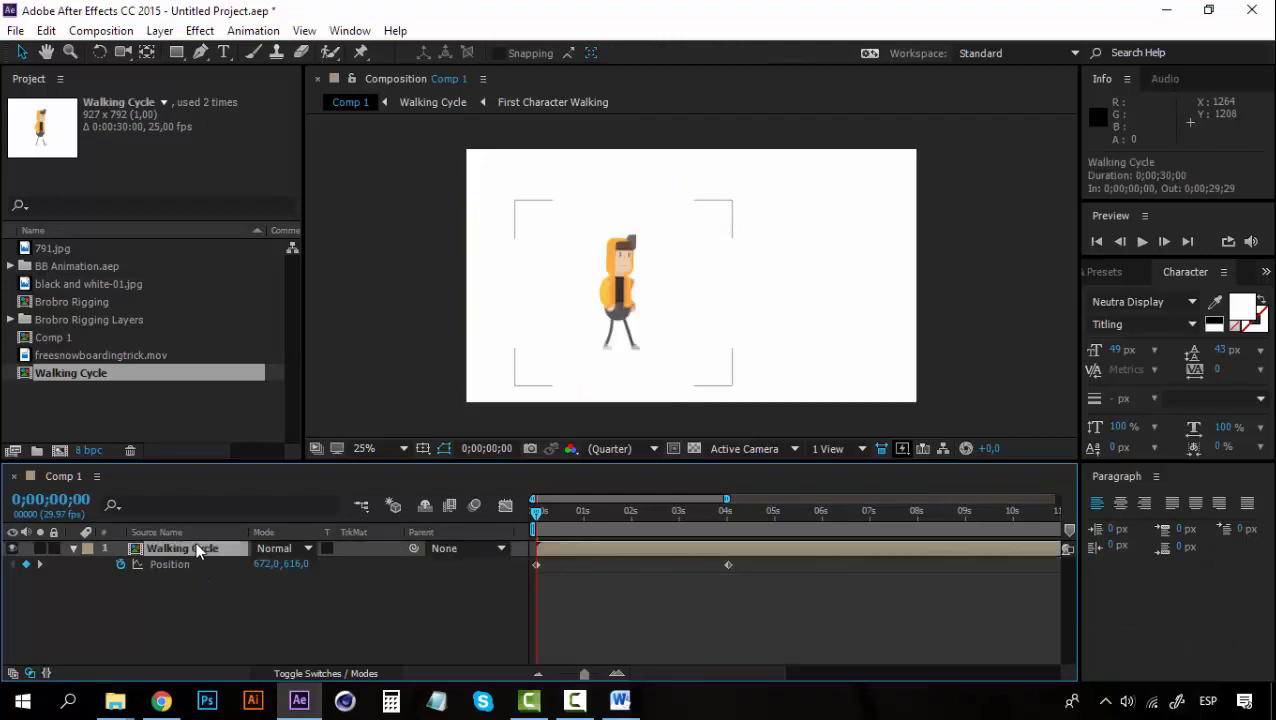
pyautogui.press('Delete')
# Add the 791.jpg image to the composition, fit it to the comp size and deselect it.
pyautogui.moveTo(66, 247); pyautogui.dragTo(679, 288)
pyautogui.rightClick(645, 268)
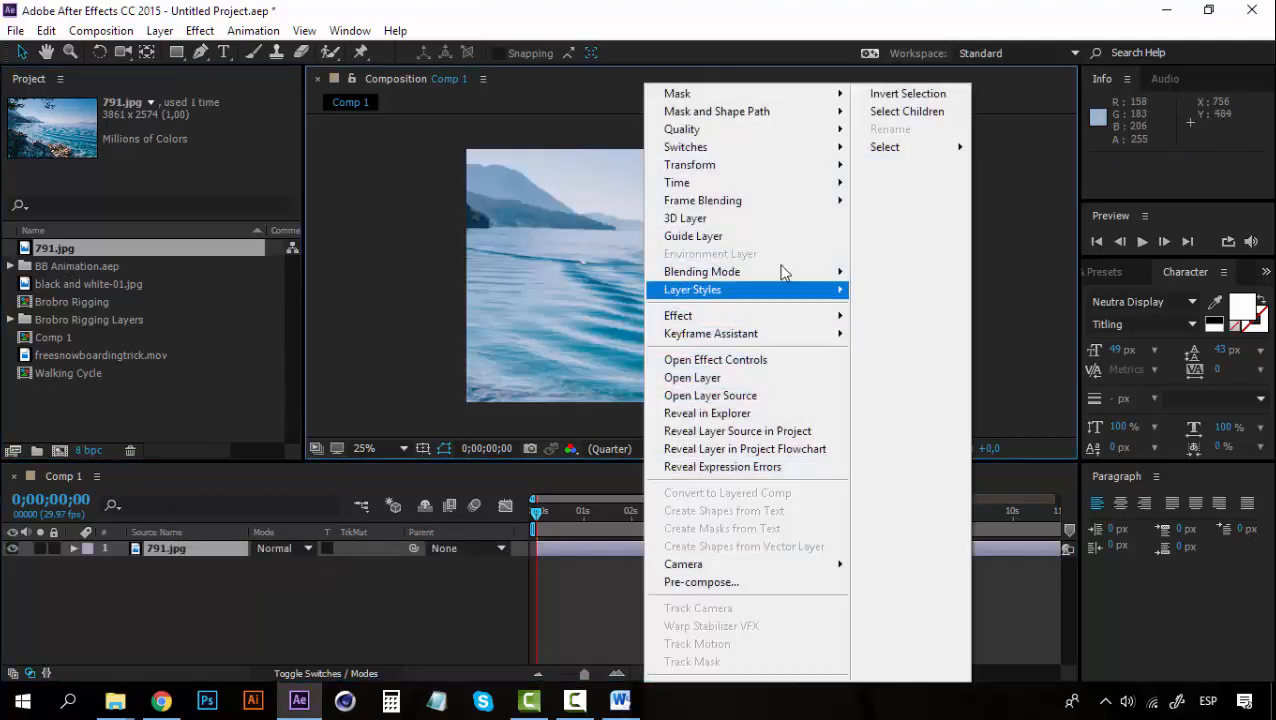
pyautogui.moveTo(818, 173)
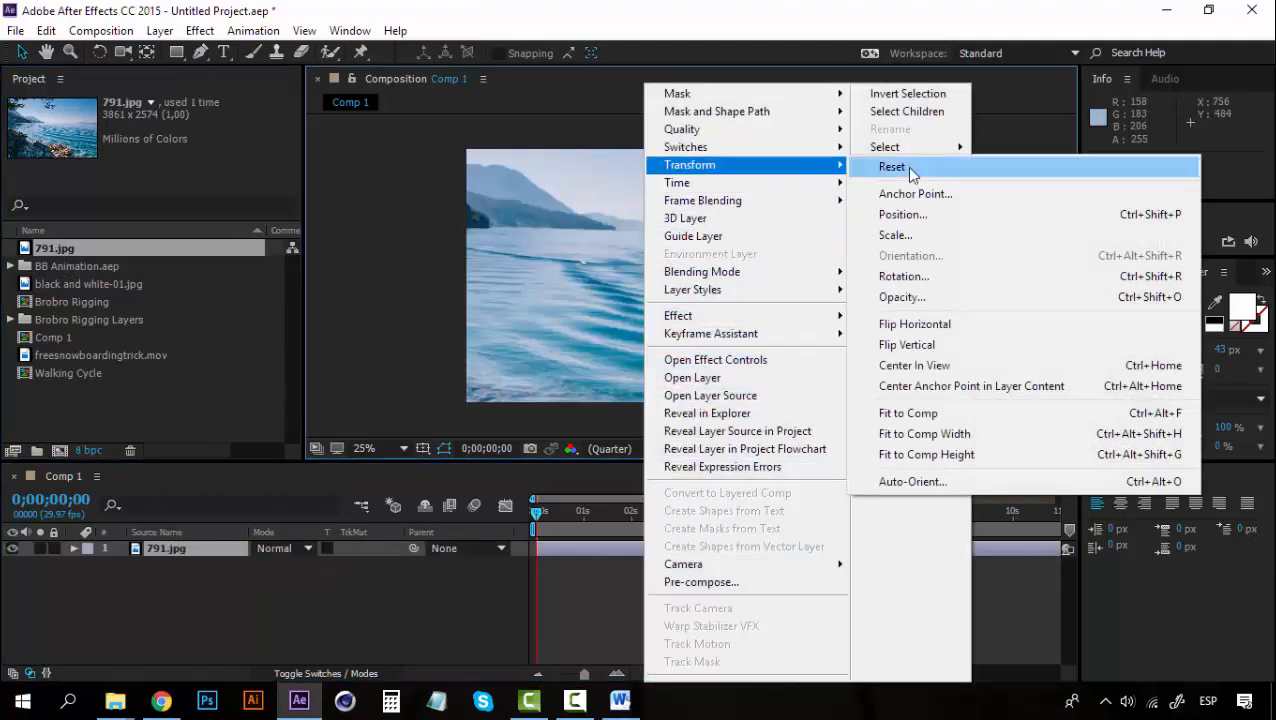
pyautogui.click(925, 412)
pyautogui.click(185, 628)
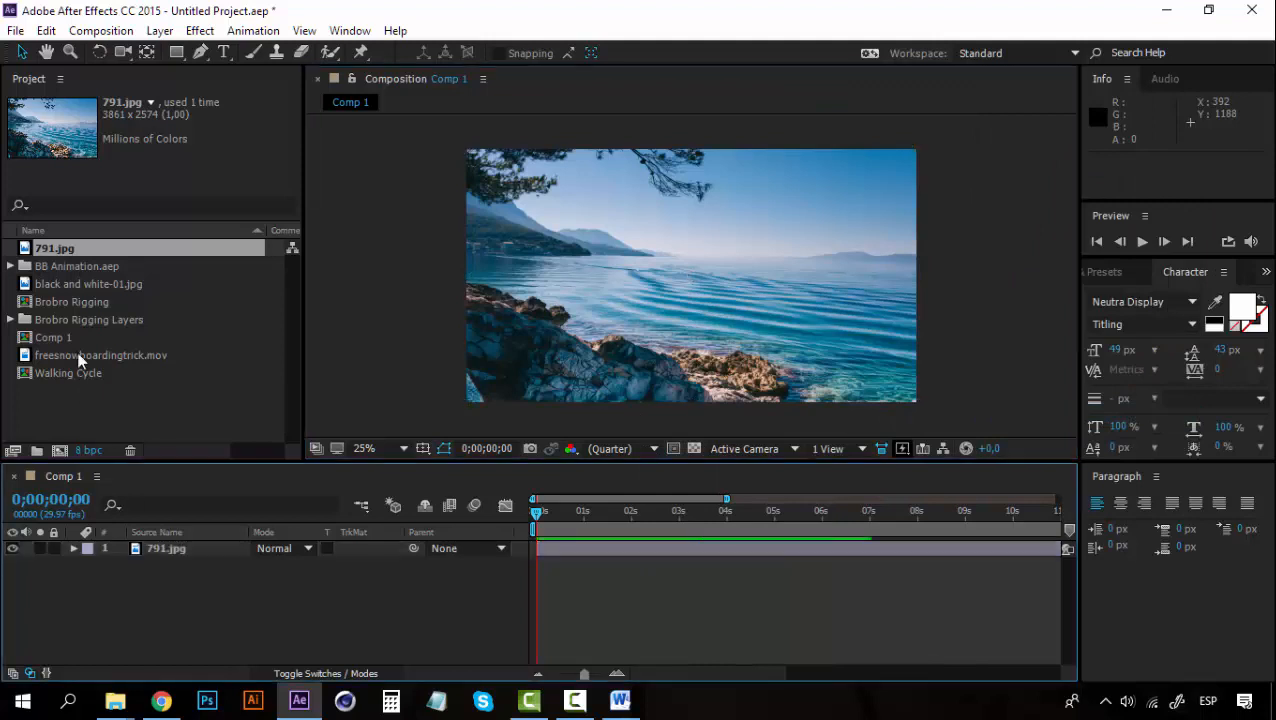
# Create a new shape layer and draw a white pentagon with the Polygon tool in the middle of the image.
pyautogui.click(159, 30)
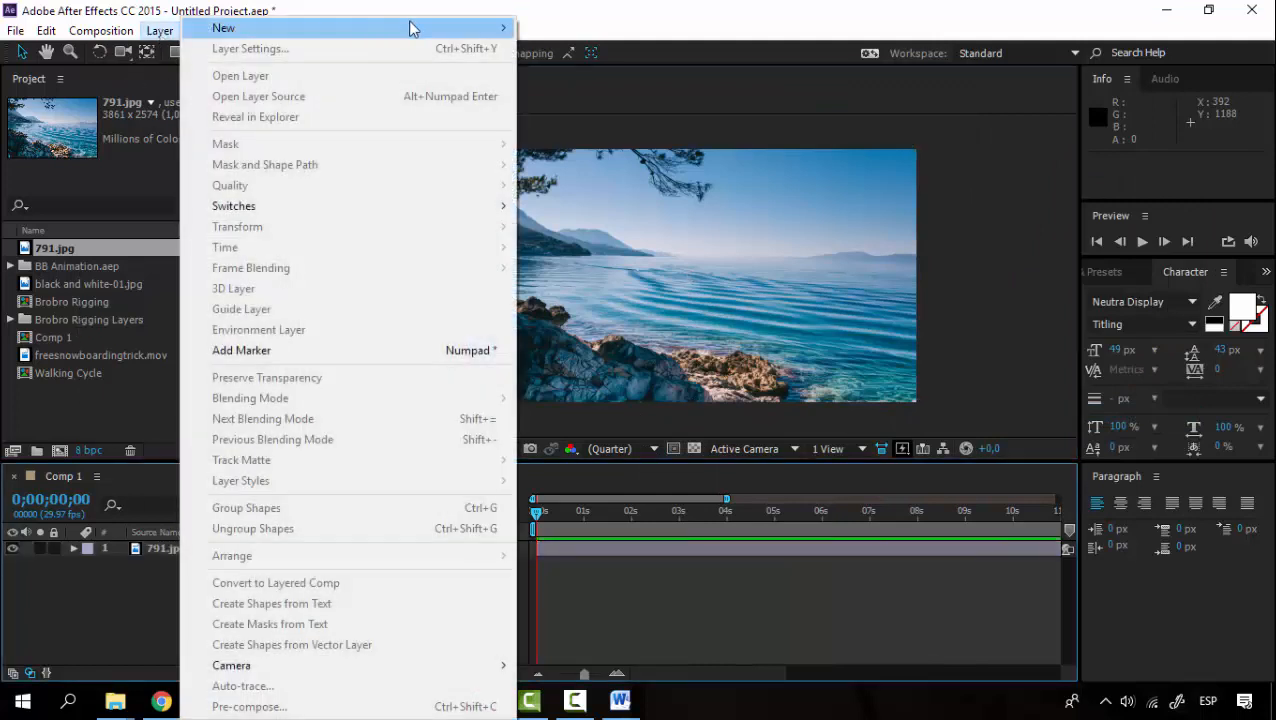
pyautogui.moveTo(240, 28)
pyautogui.click(640, 131)
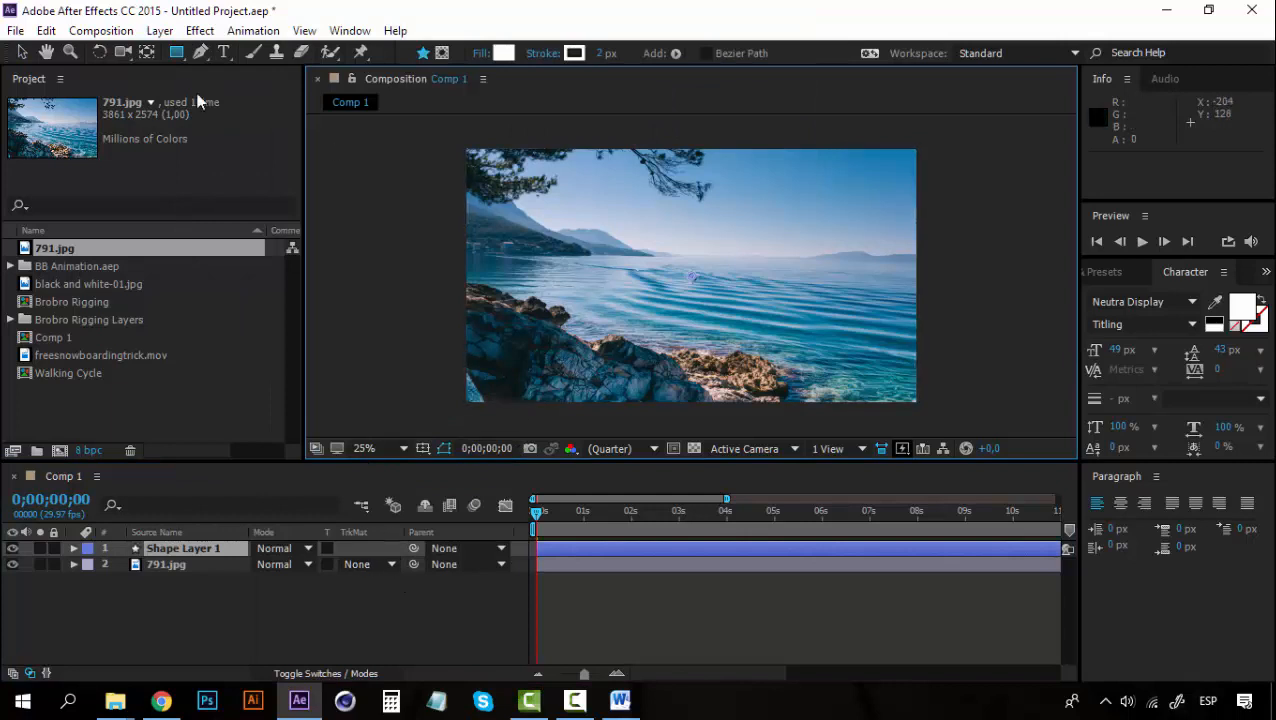
pyautogui.moveTo(177, 52); pyautogui.dragTo(261, 113)
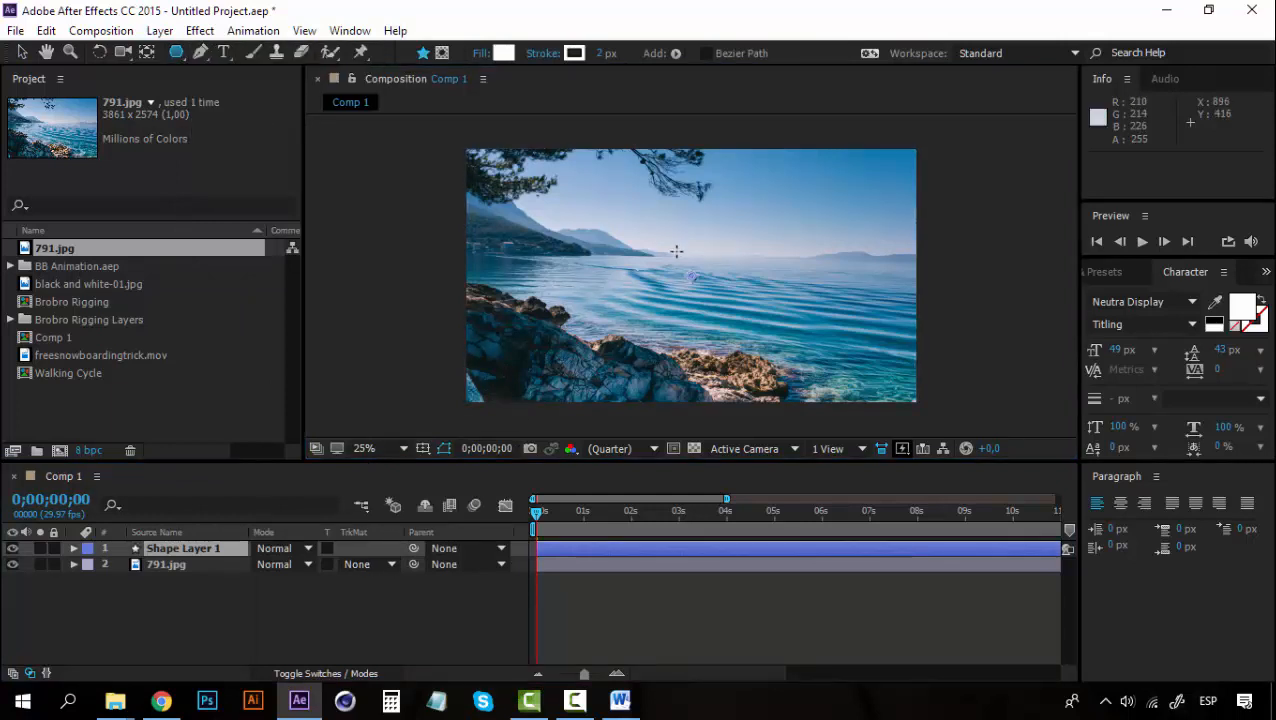
pyautogui.moveTo(692, 277); pyautogui.dragTo(697, 197)
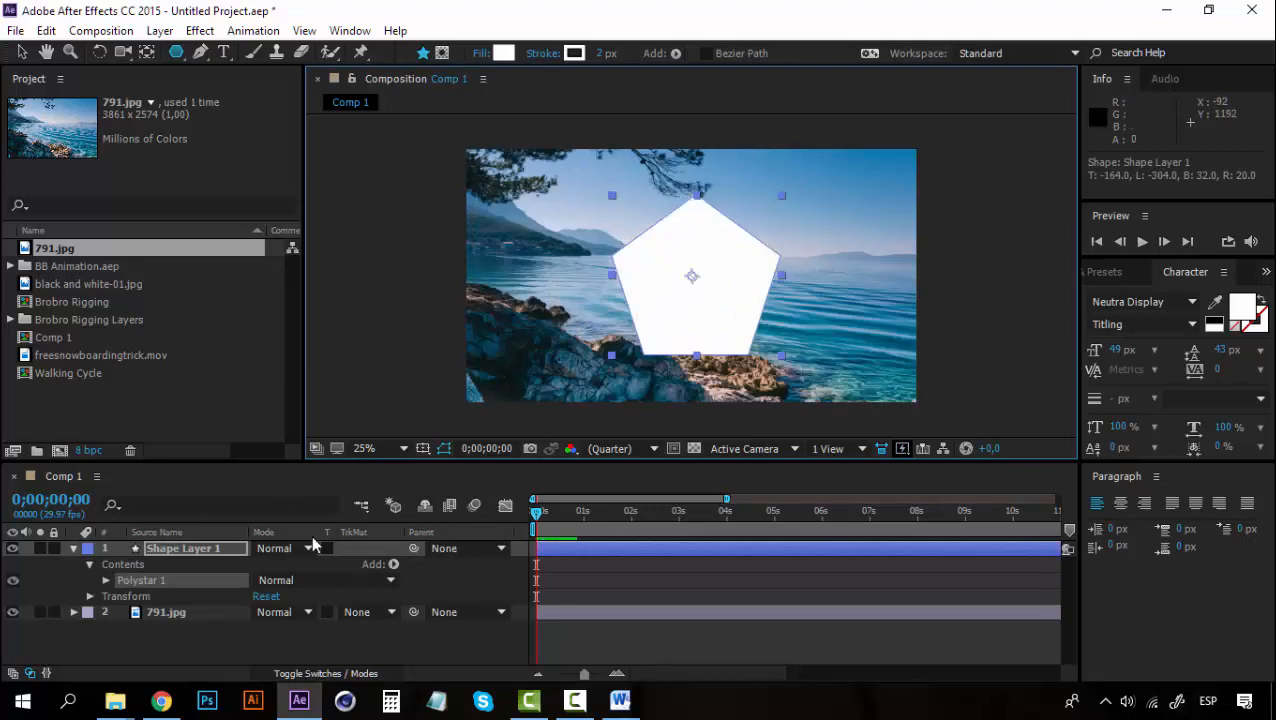
# Set the track matte of the 791.jpg layer to Alpha Matte "Shape Layer 1".
pyautogui.click(396, 613)
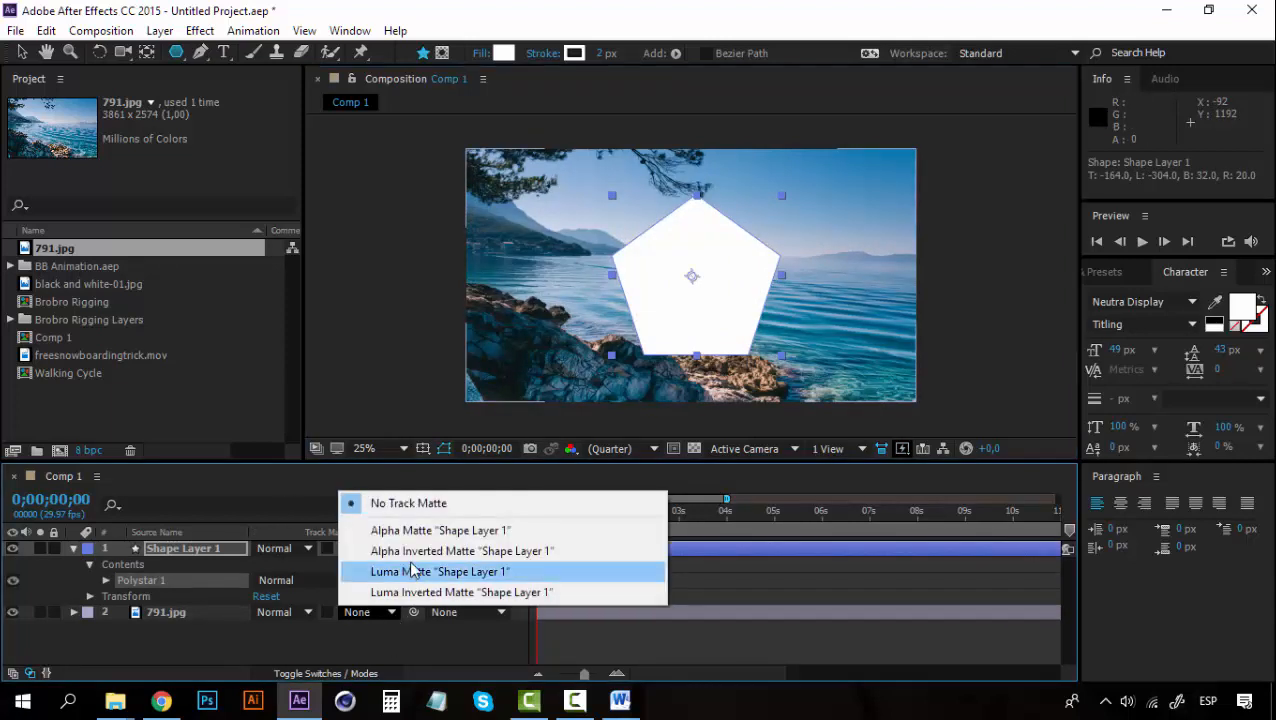
pyautogui.click(22, 52)
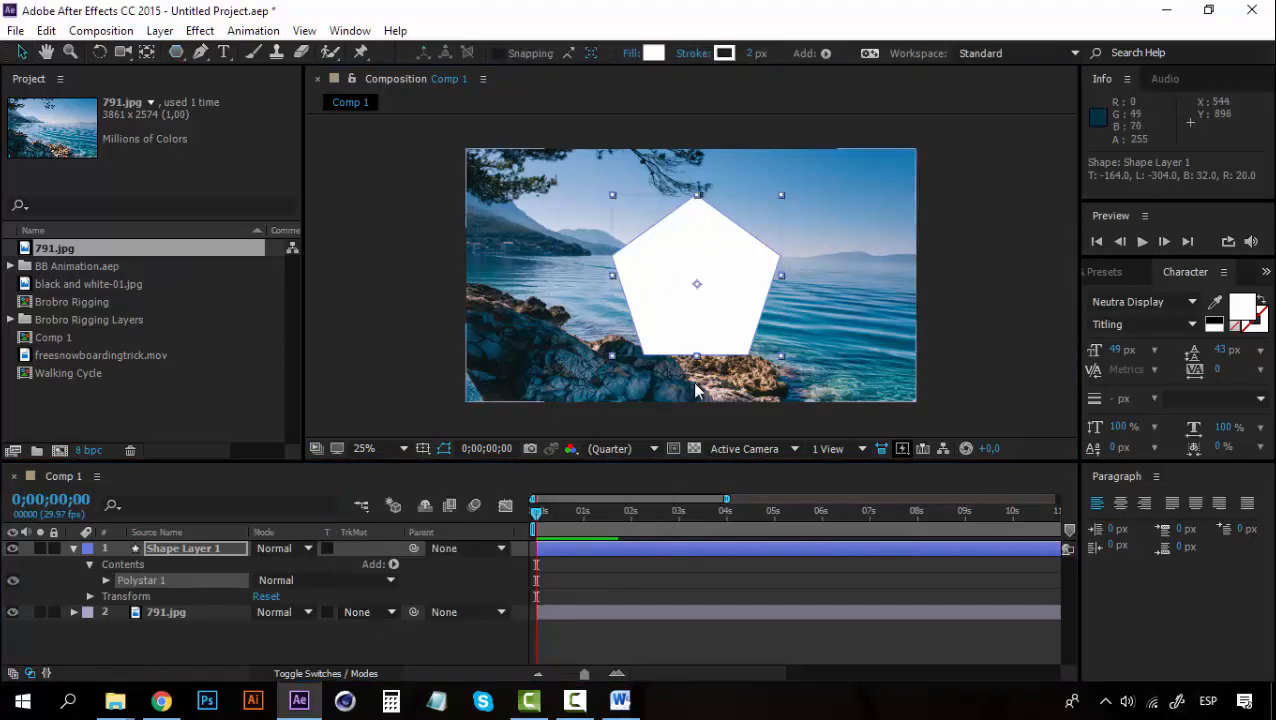
pyautogui.click(683, 255)
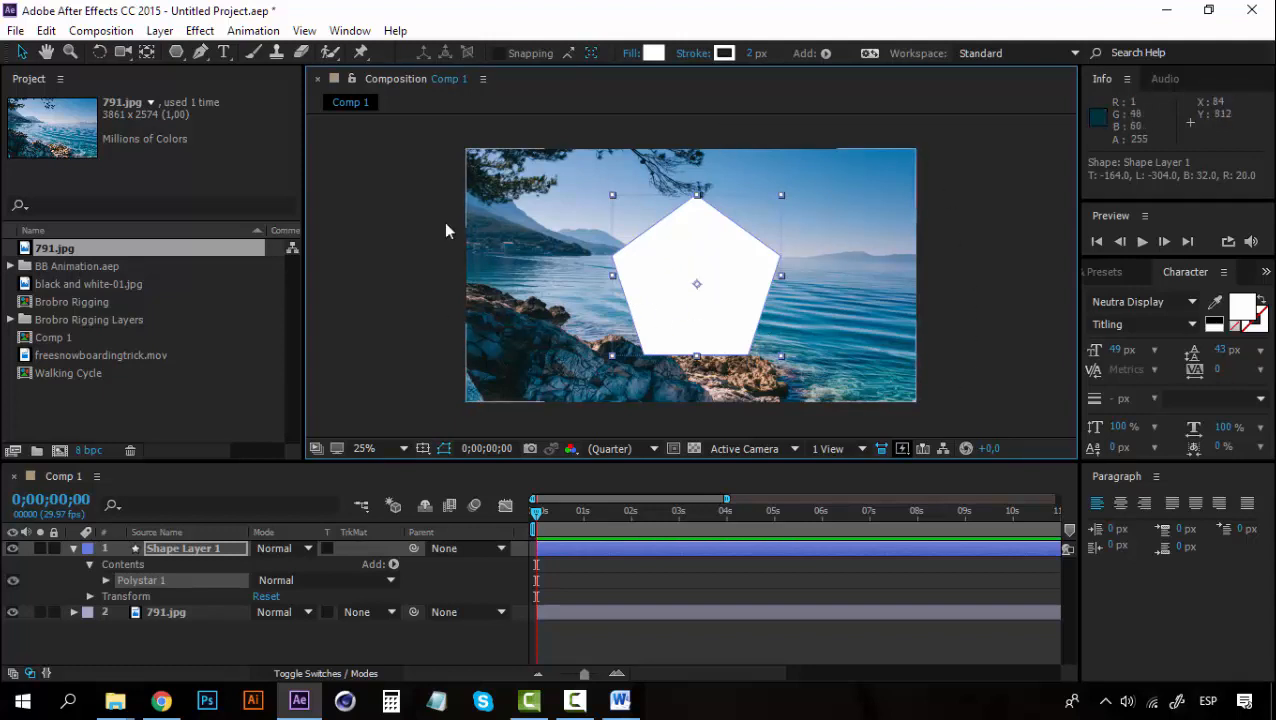
pyautogui.click(388, 612)
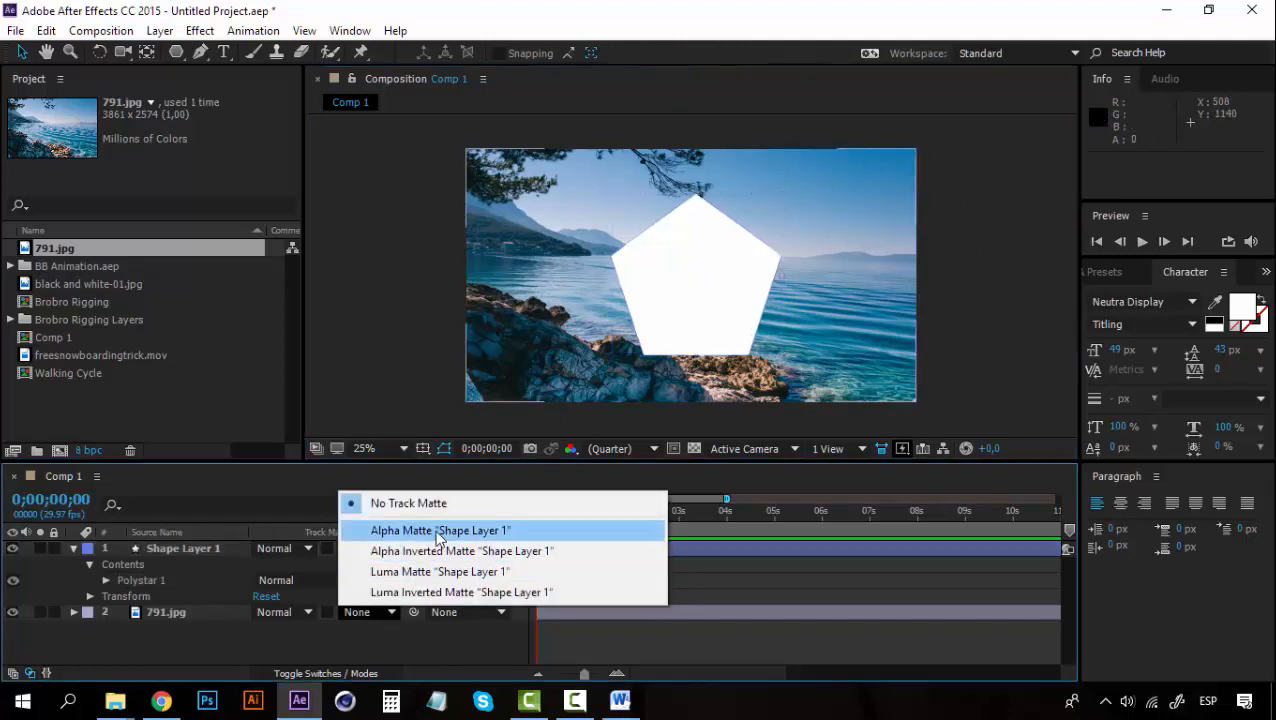
pyautogui.click(437, 531)
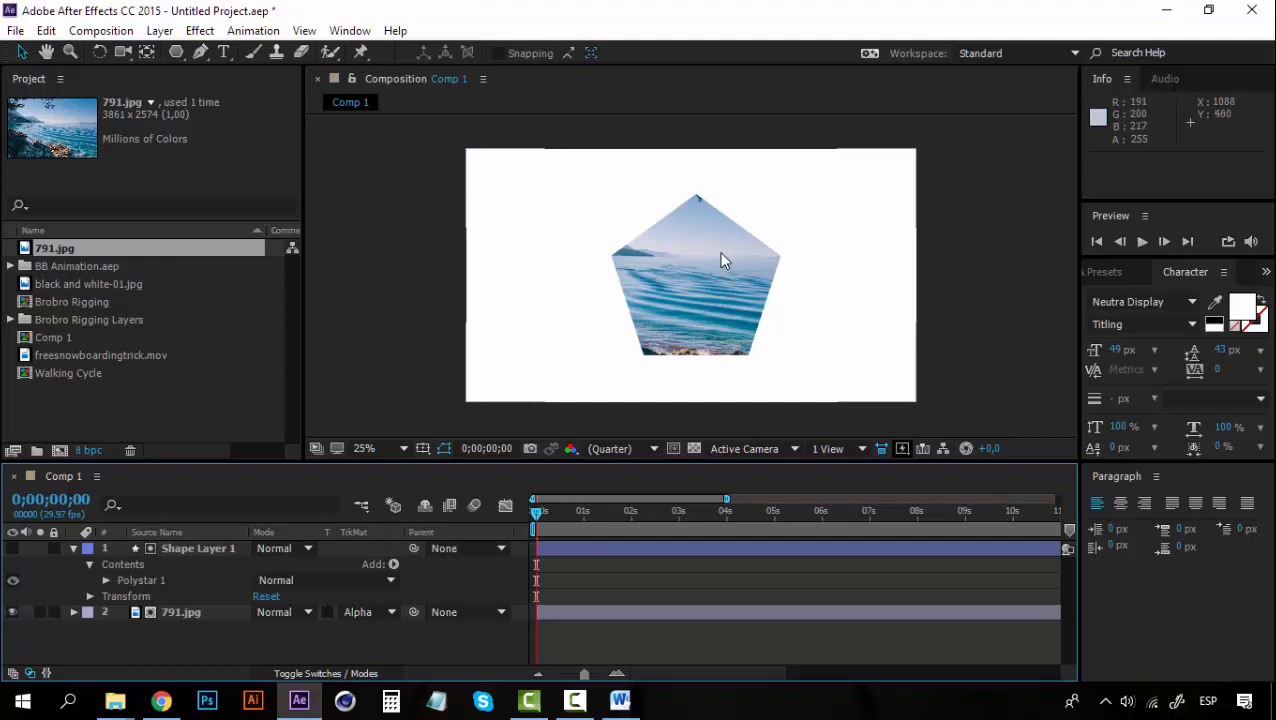
# Switch the track matte of the 791.jpg layer to Alpha Inverted Matte "Shape Layer 1".
pyautogui.click(720, 259)
pyautogui.click(390, 612)
pyautogui.click(418, 546)
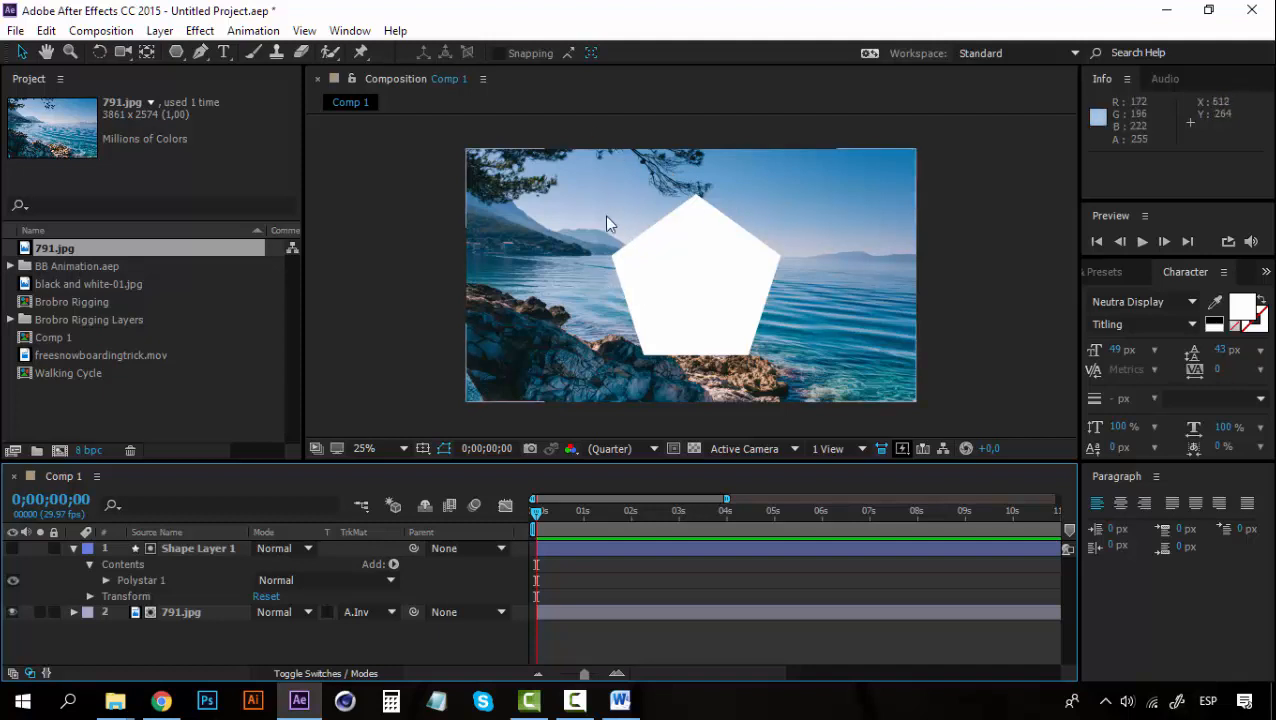
# Collapse the properties of Shape Layer 1 and select the 791.jpg layer below it.
pyautogui.click(168, 550)
pyautogui.click(73, 548)
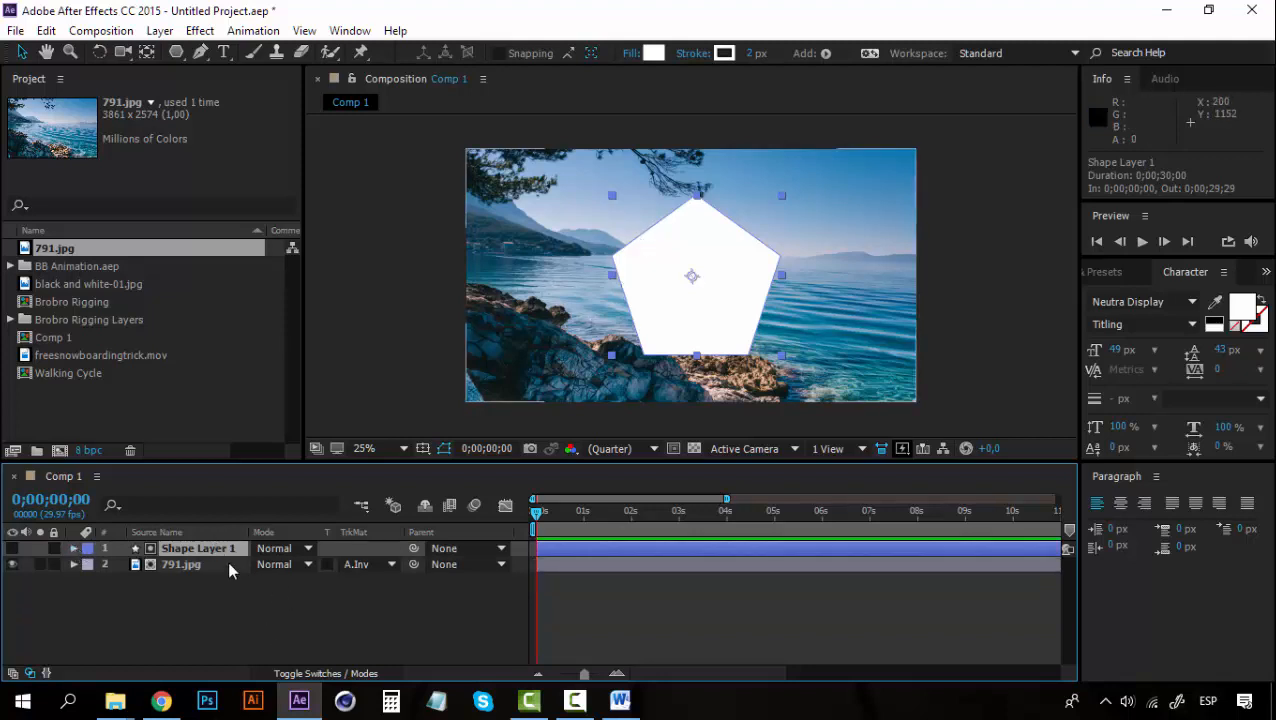
pyautogui.click(177, 563)
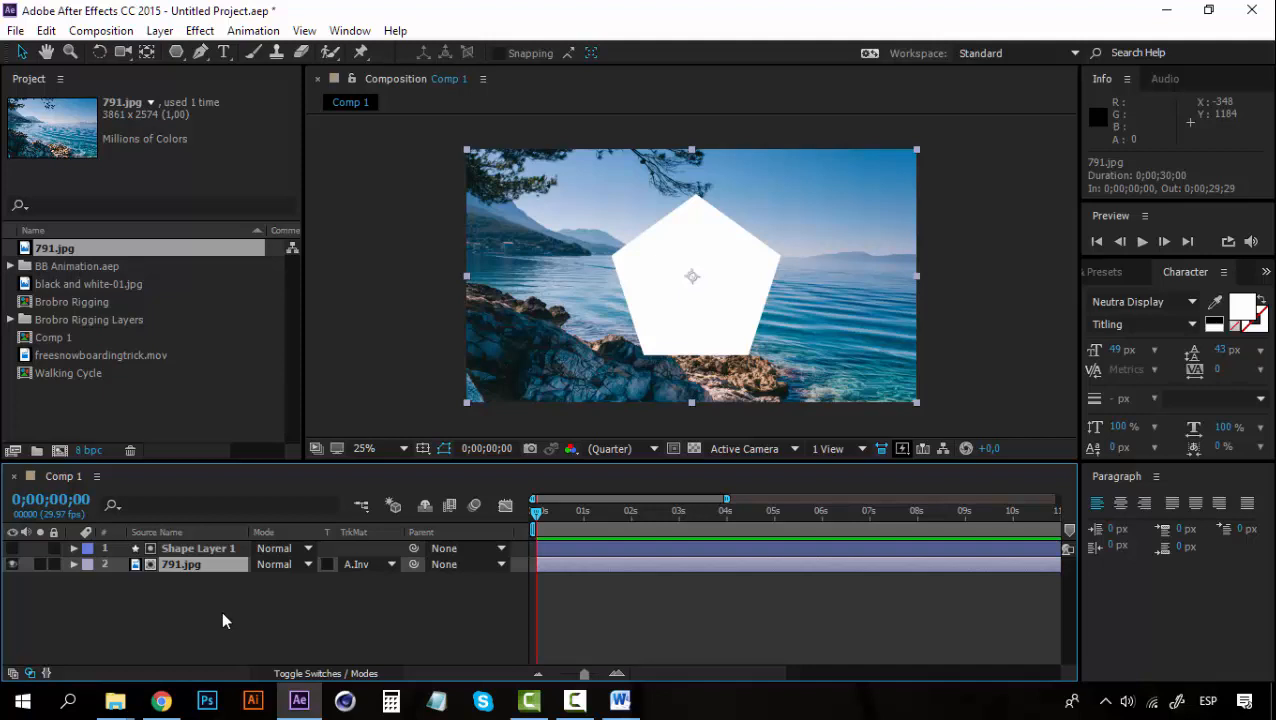
pyautogui.click(226, 548)
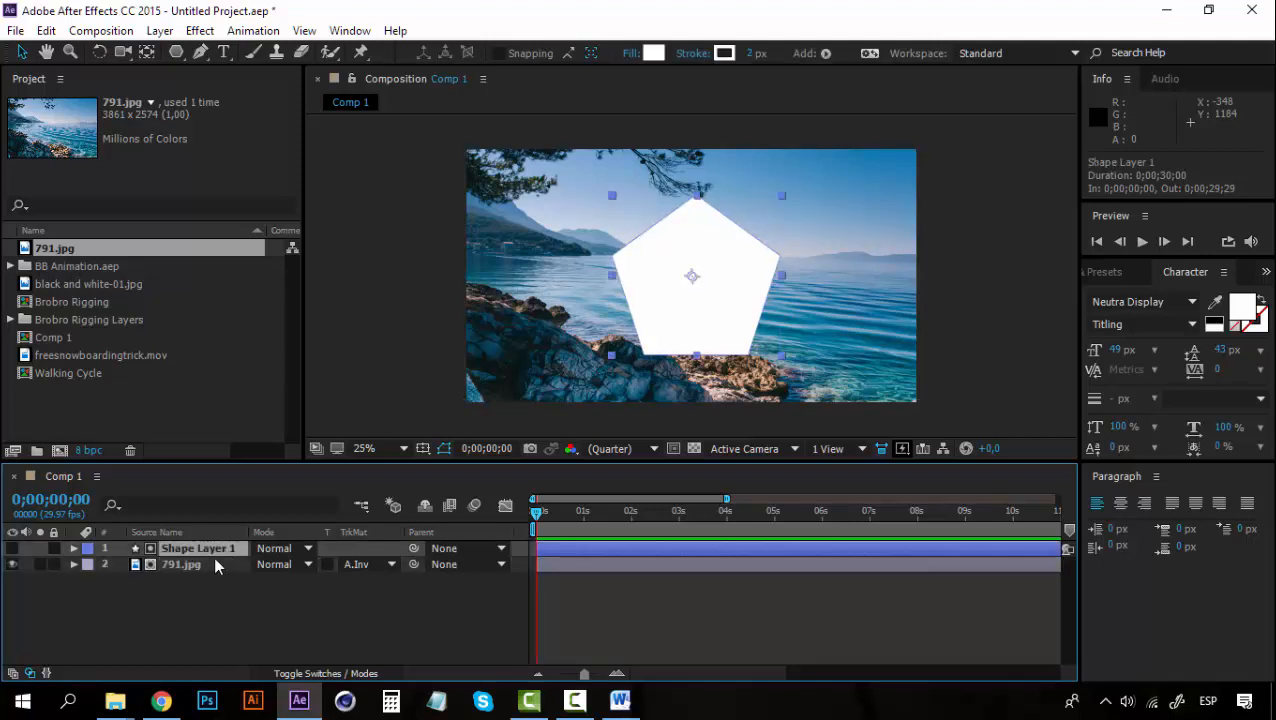
pyautogui.click(213, 563)
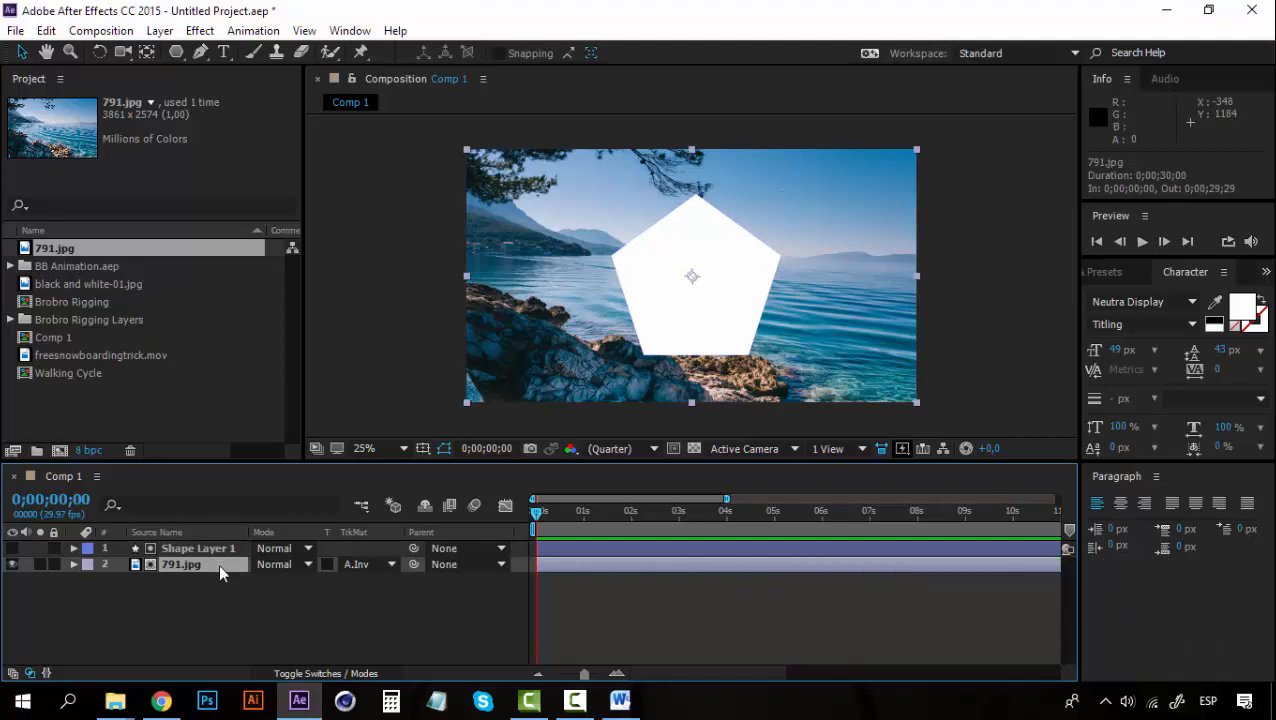